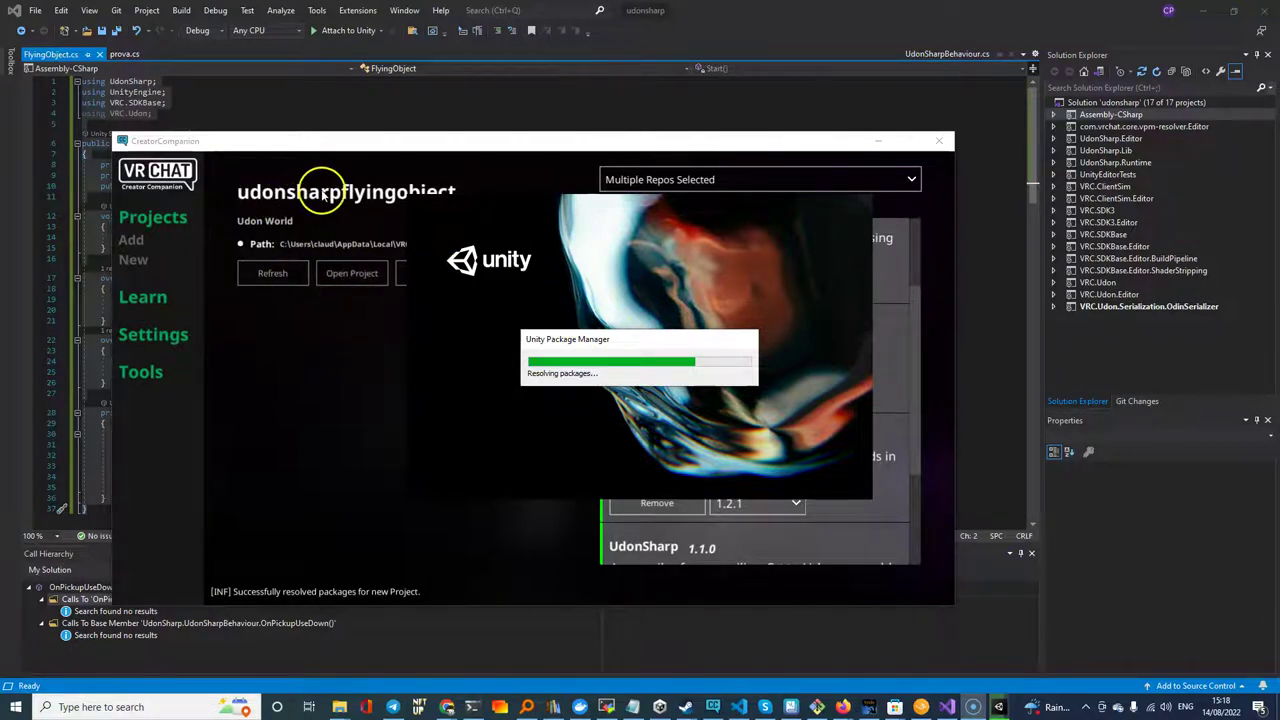
- Review the packages installed in the udonsharpflyingobject project and open the project in Unity
left_click(344, 287)
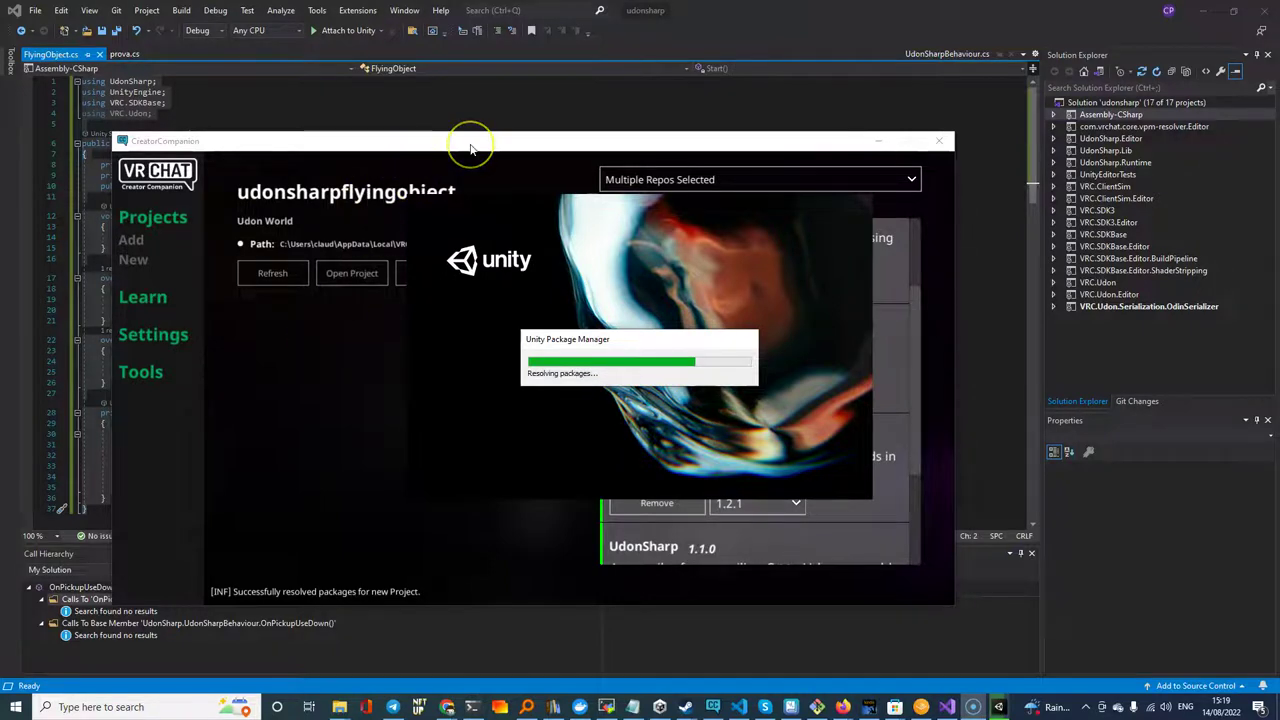
scroll(914, 340, "up", 3)
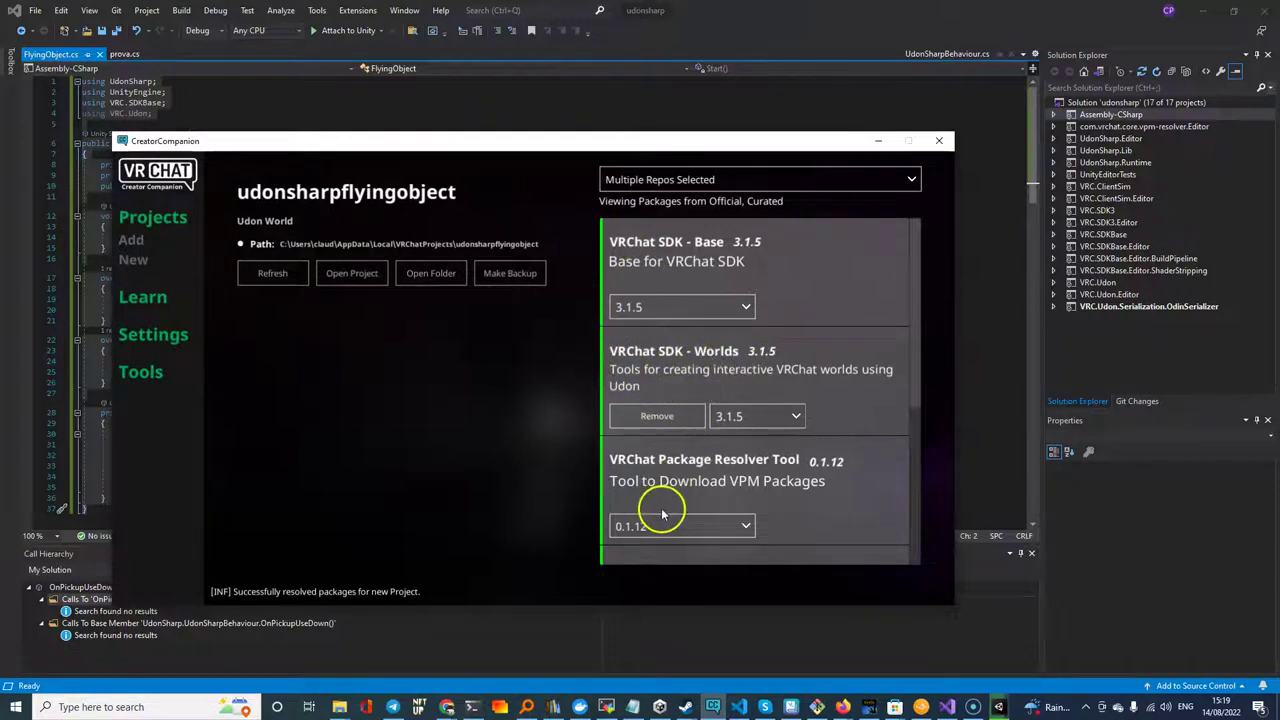
scroll(714, 449, "down", 1)
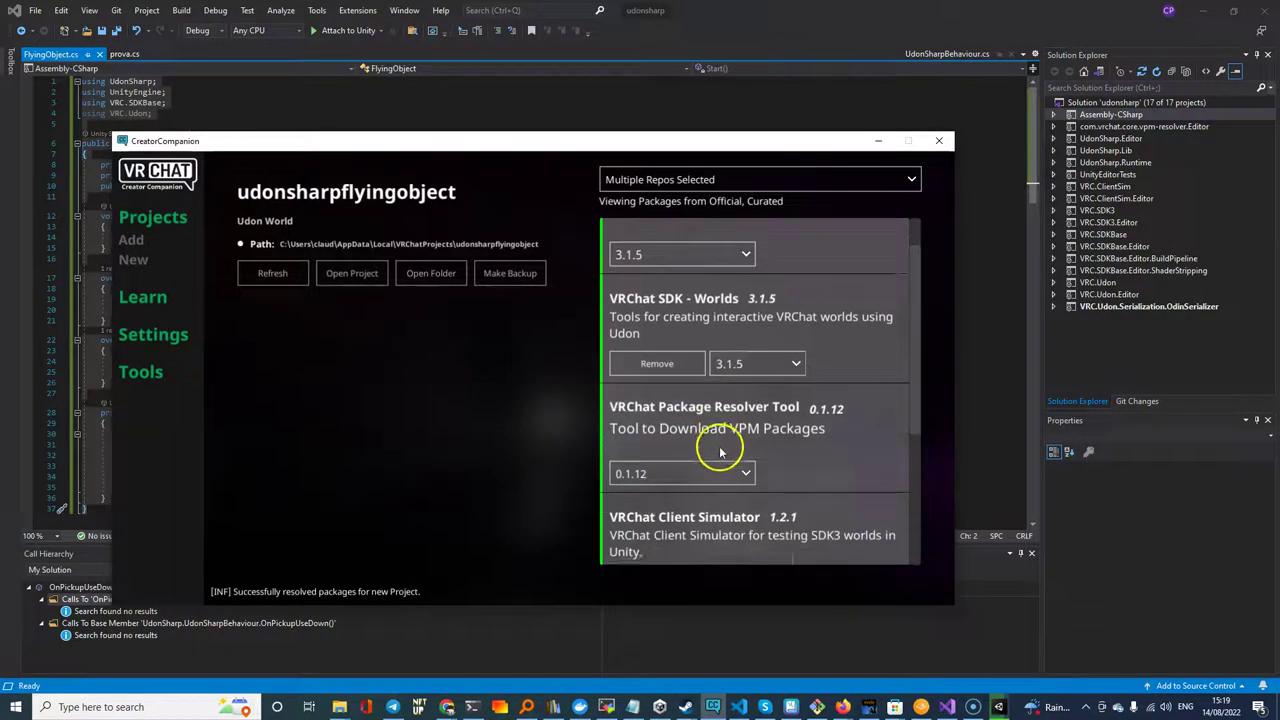
scroll(630, 488, "down", 1)
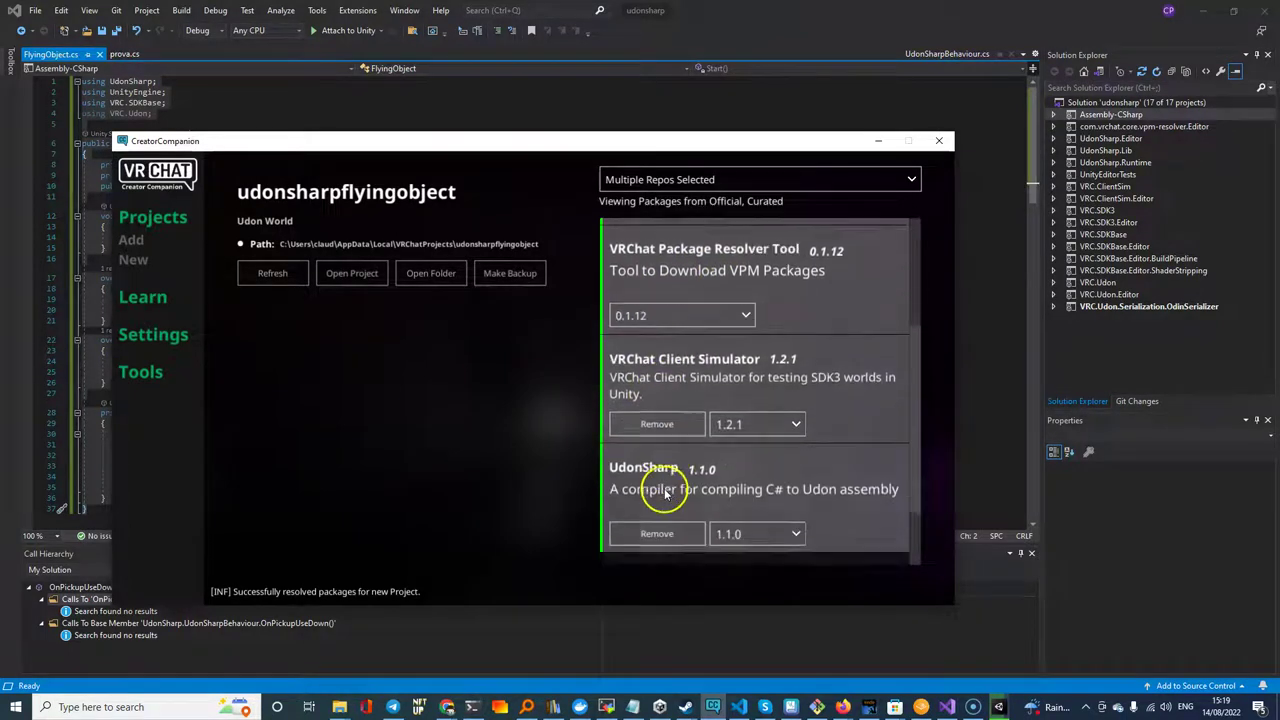
left_click_drag(914, 397, 917, 240)
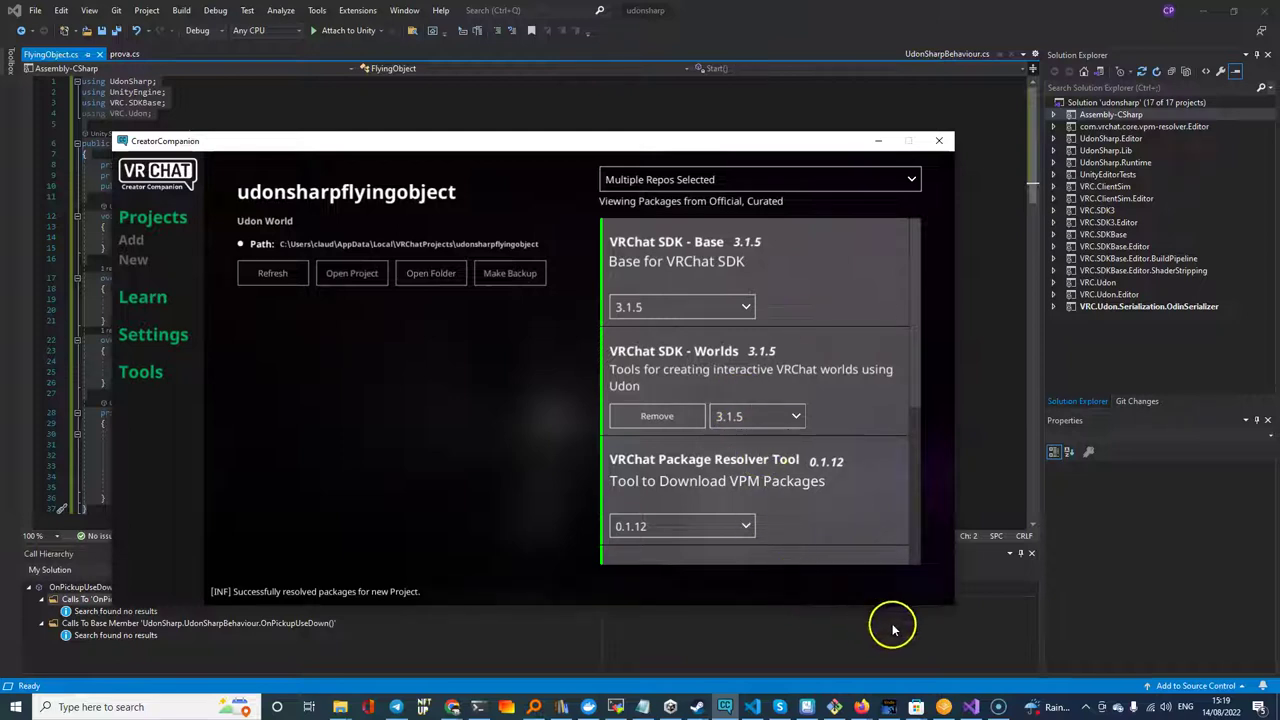
left_click(350, 281)
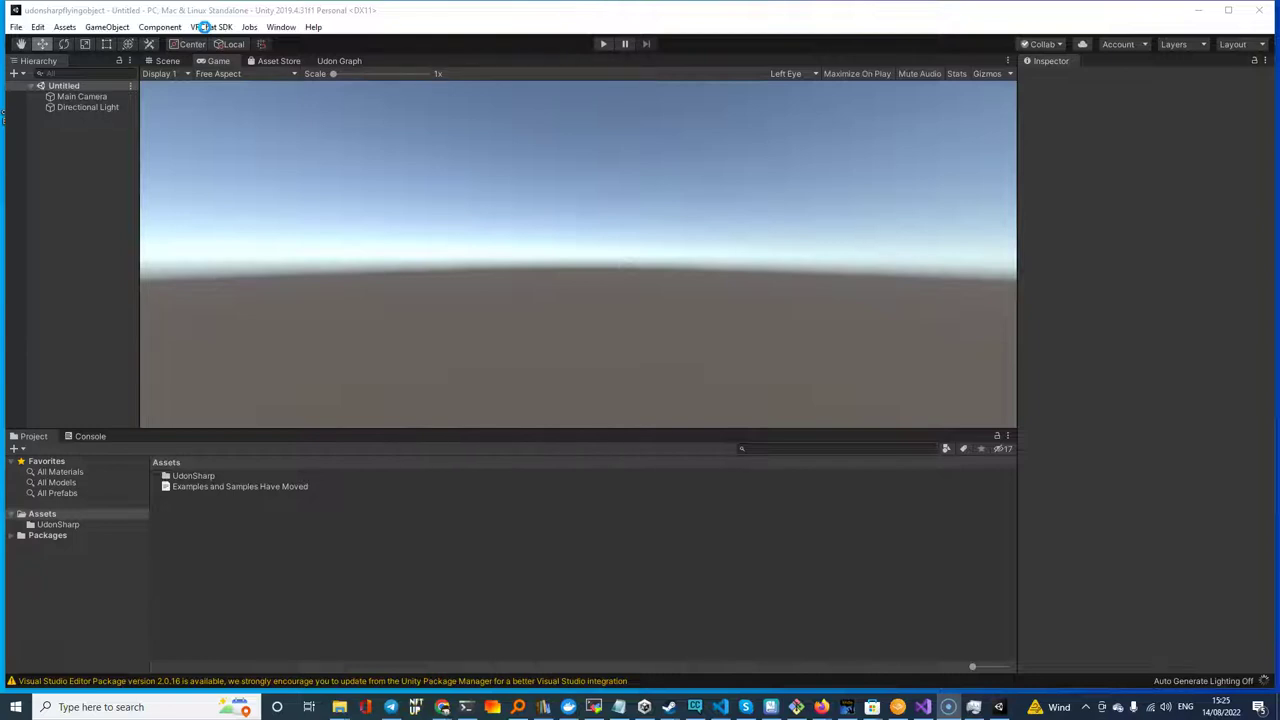
left_click(204, 27)
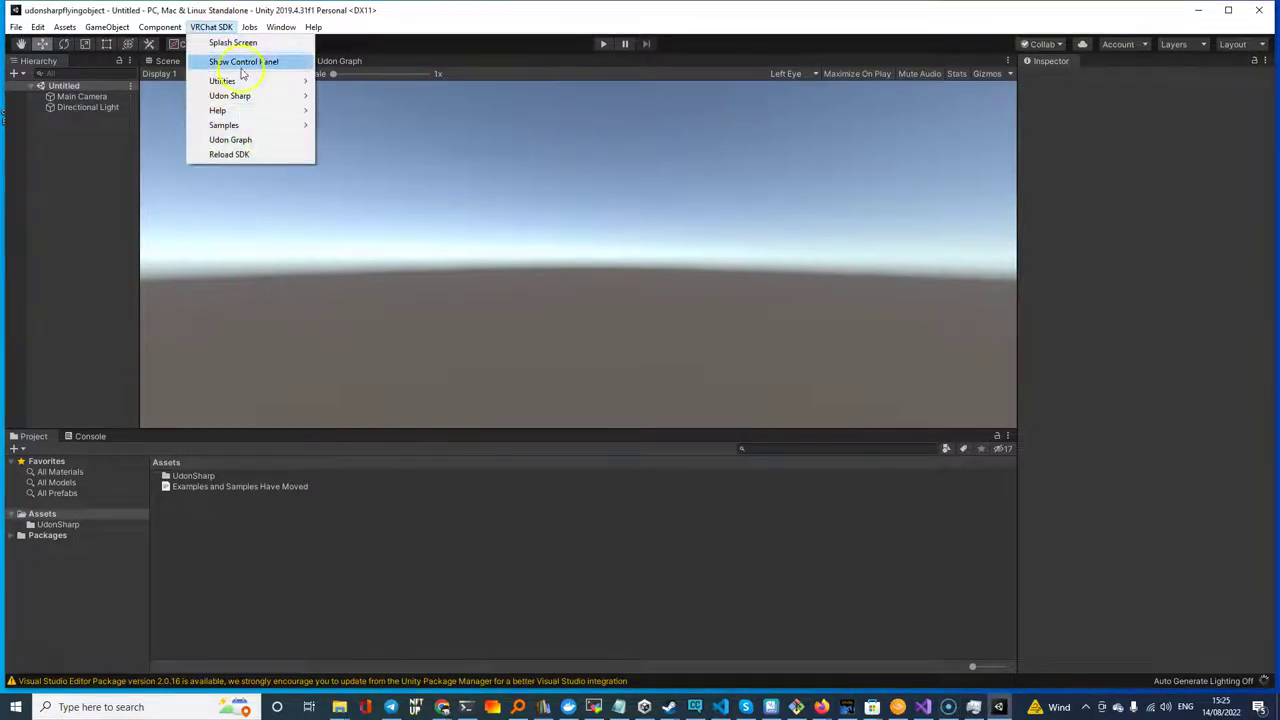
left_click(241, 46)
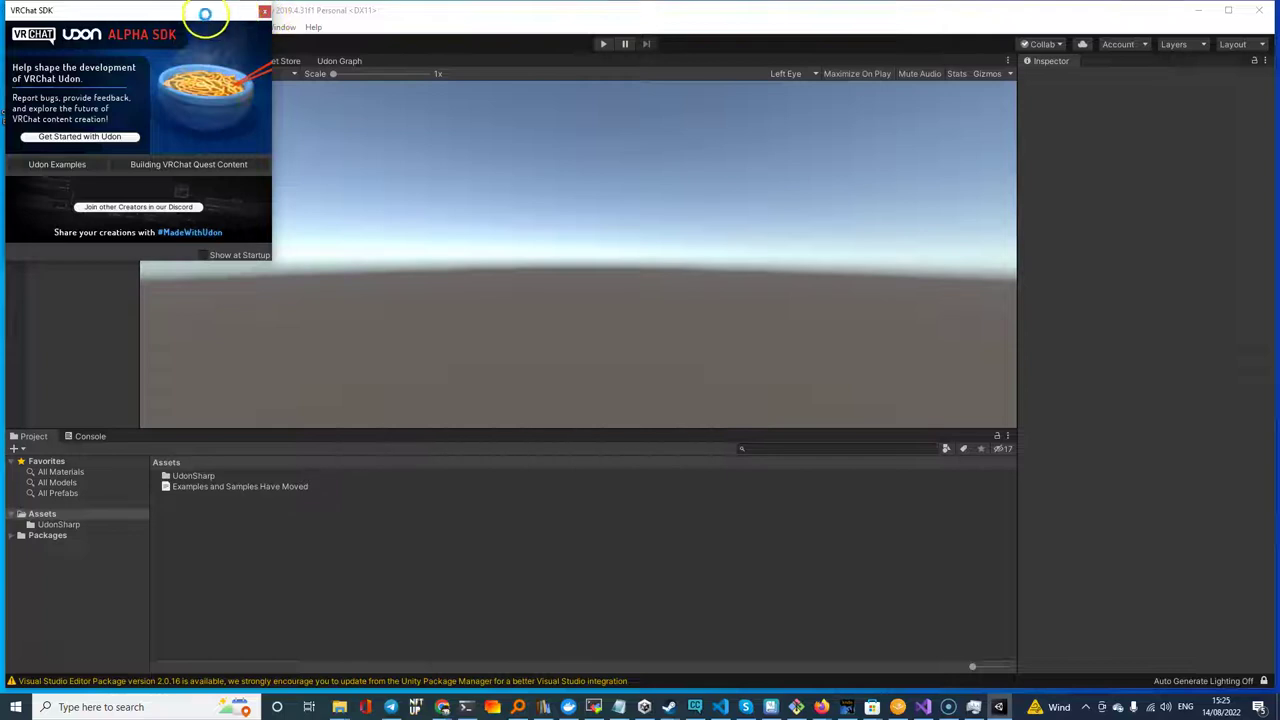
left_click(264, 11)
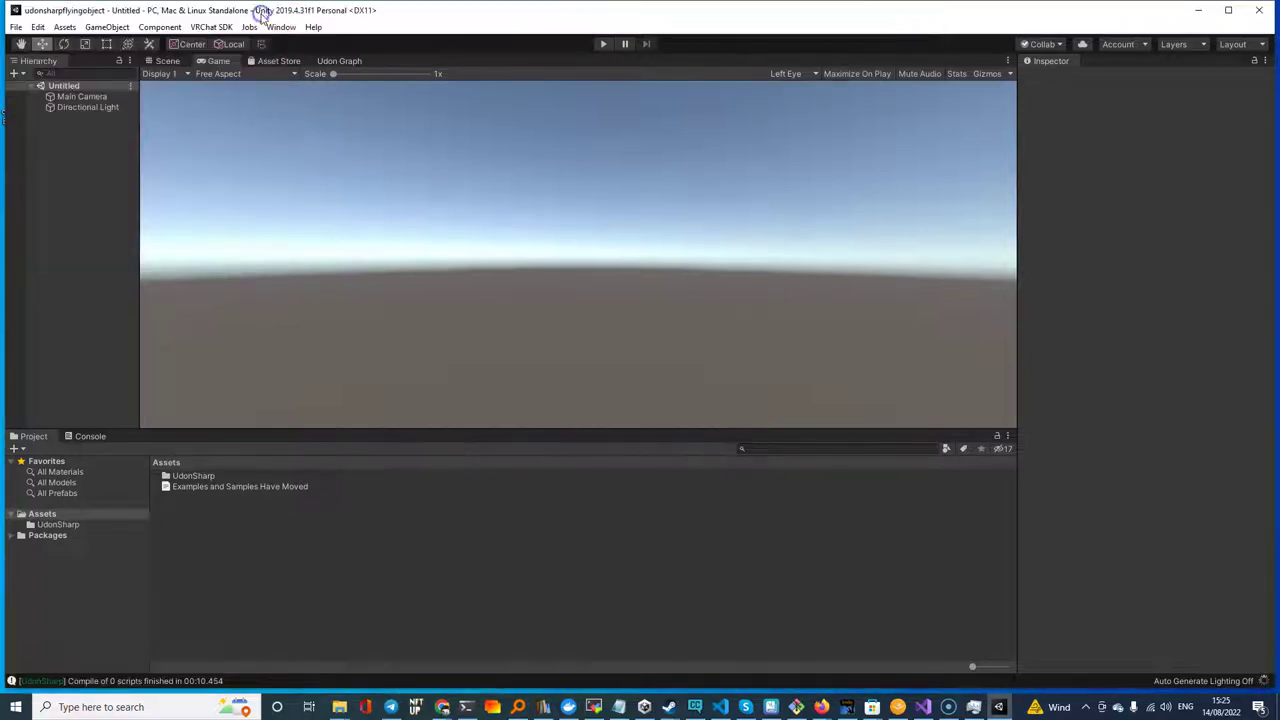
- Open the VRChat SDK control panel and sign in with the account's e-mail and password
left_click(211, 27)
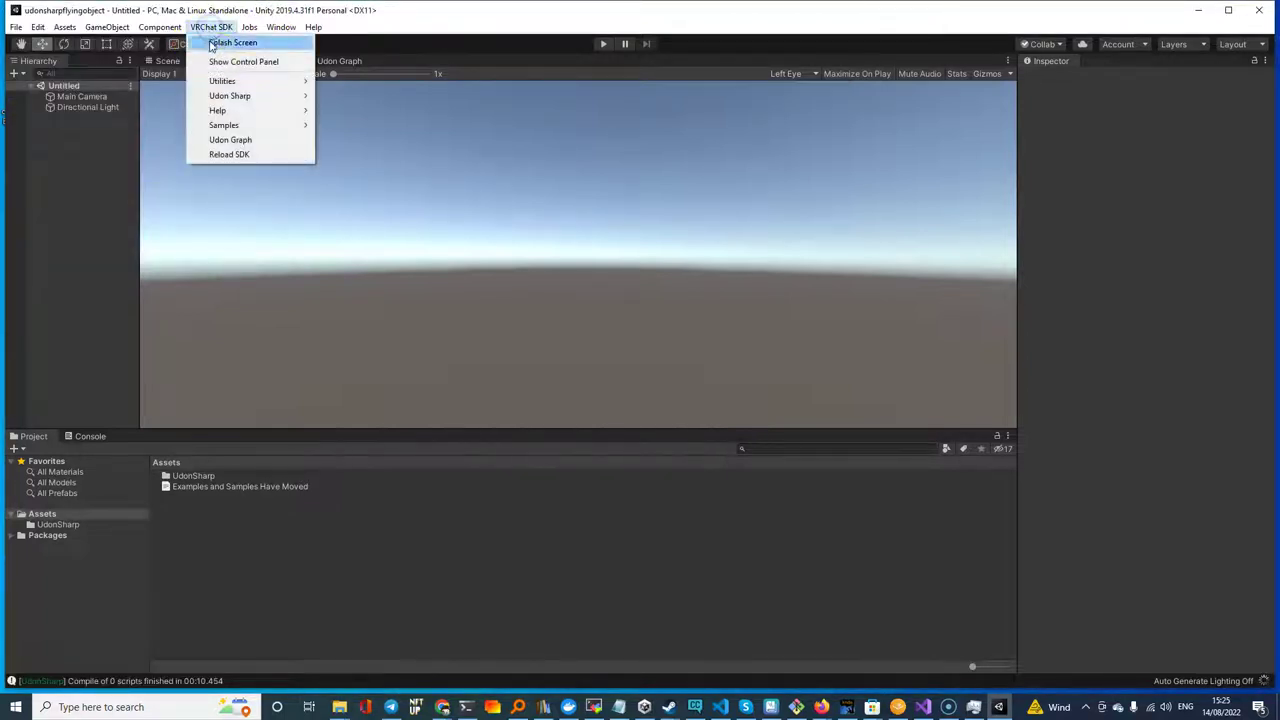
left_click(222, 62)
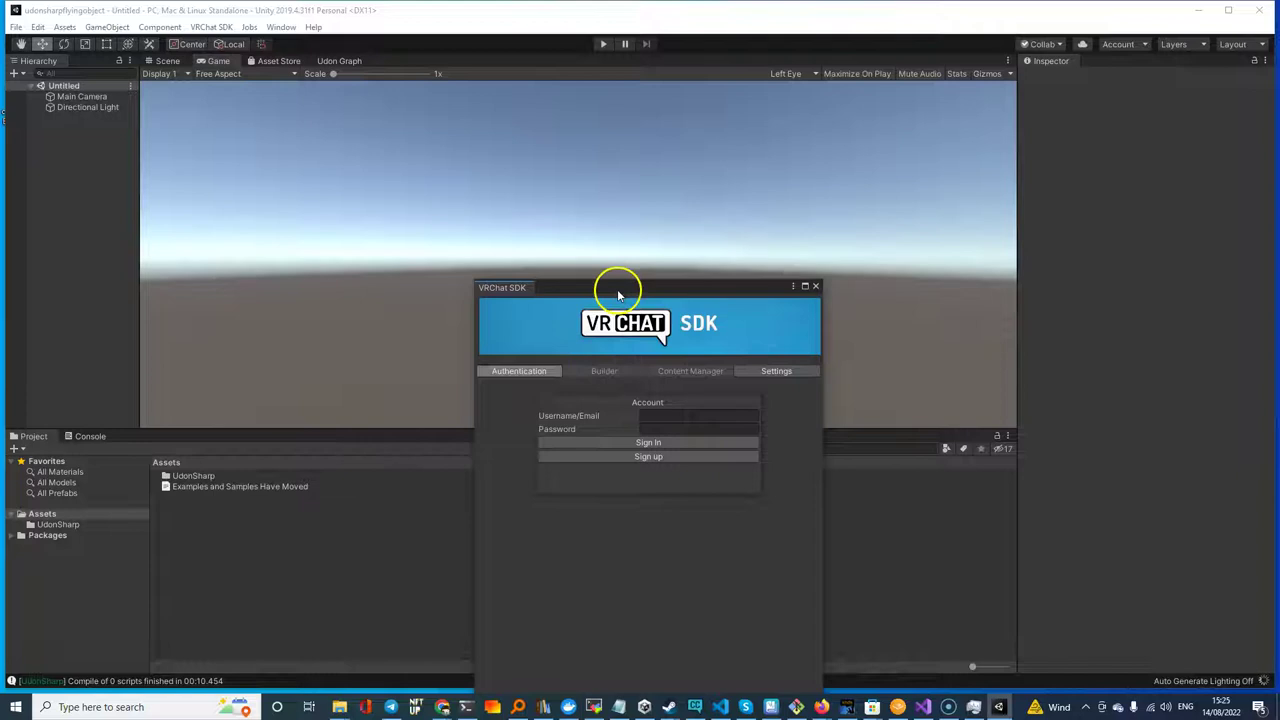
left_click(650, 416)
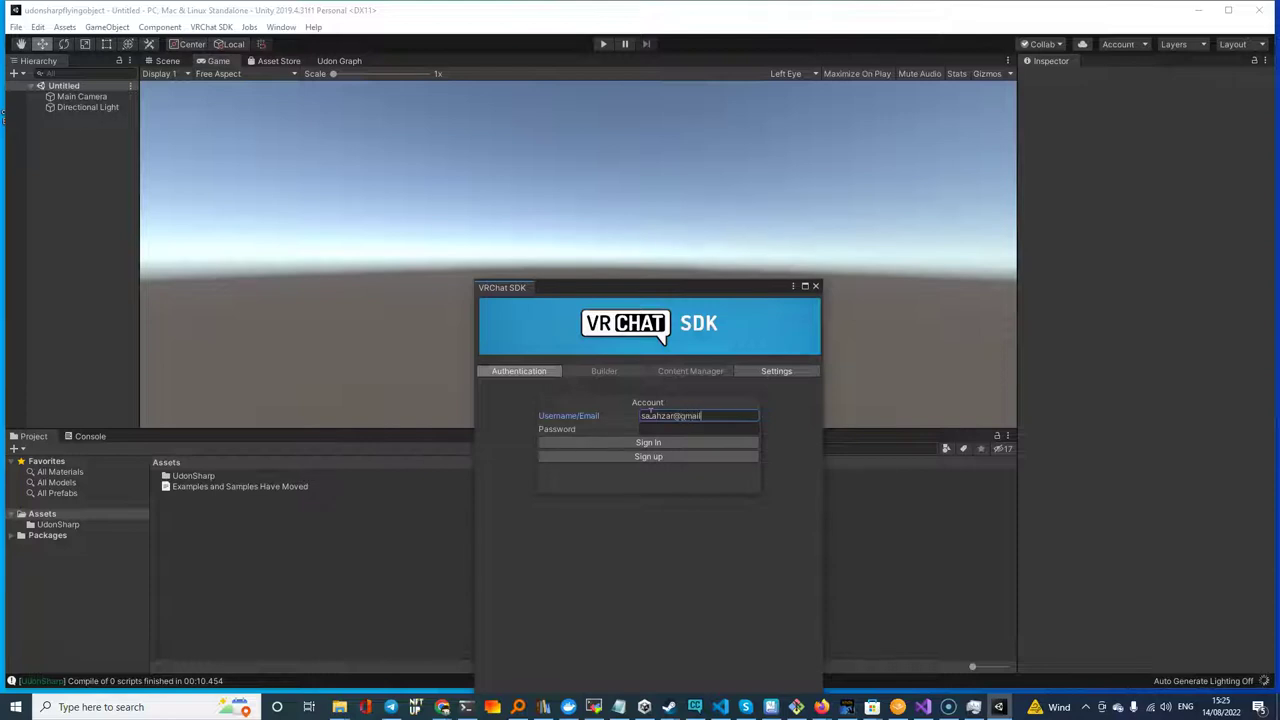
left_click(664, 430)
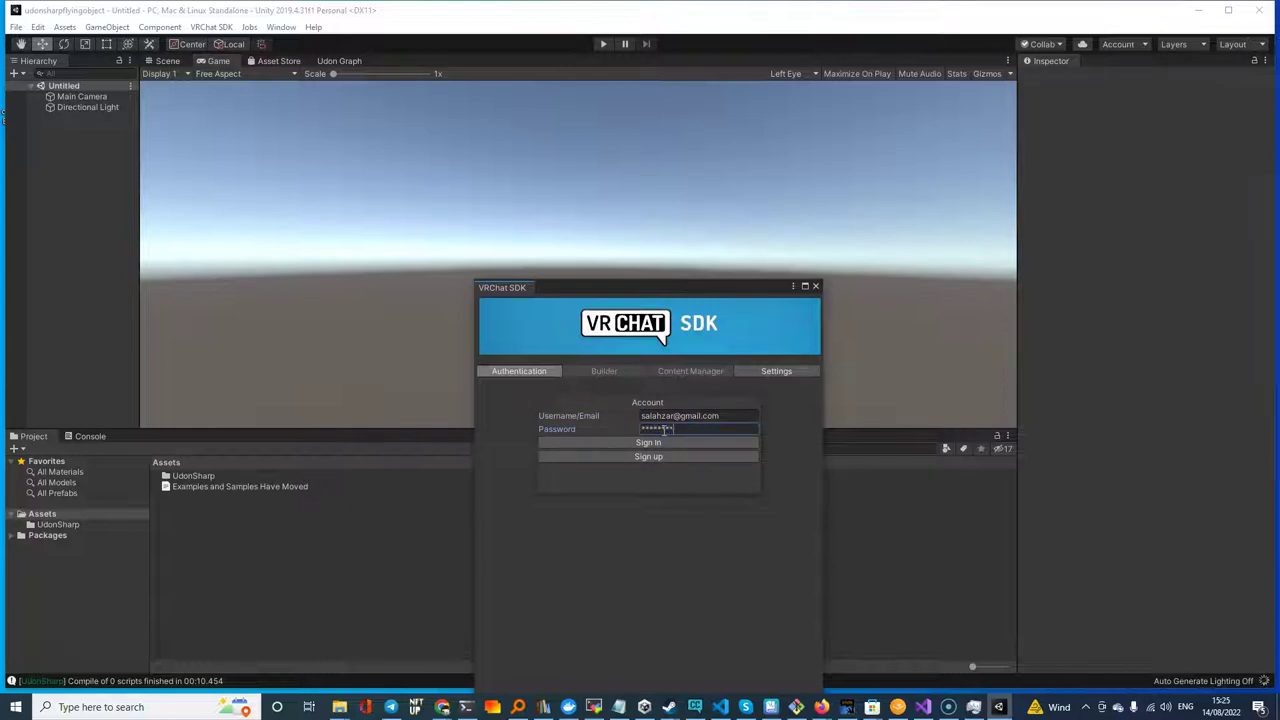
left_click(645, 444)
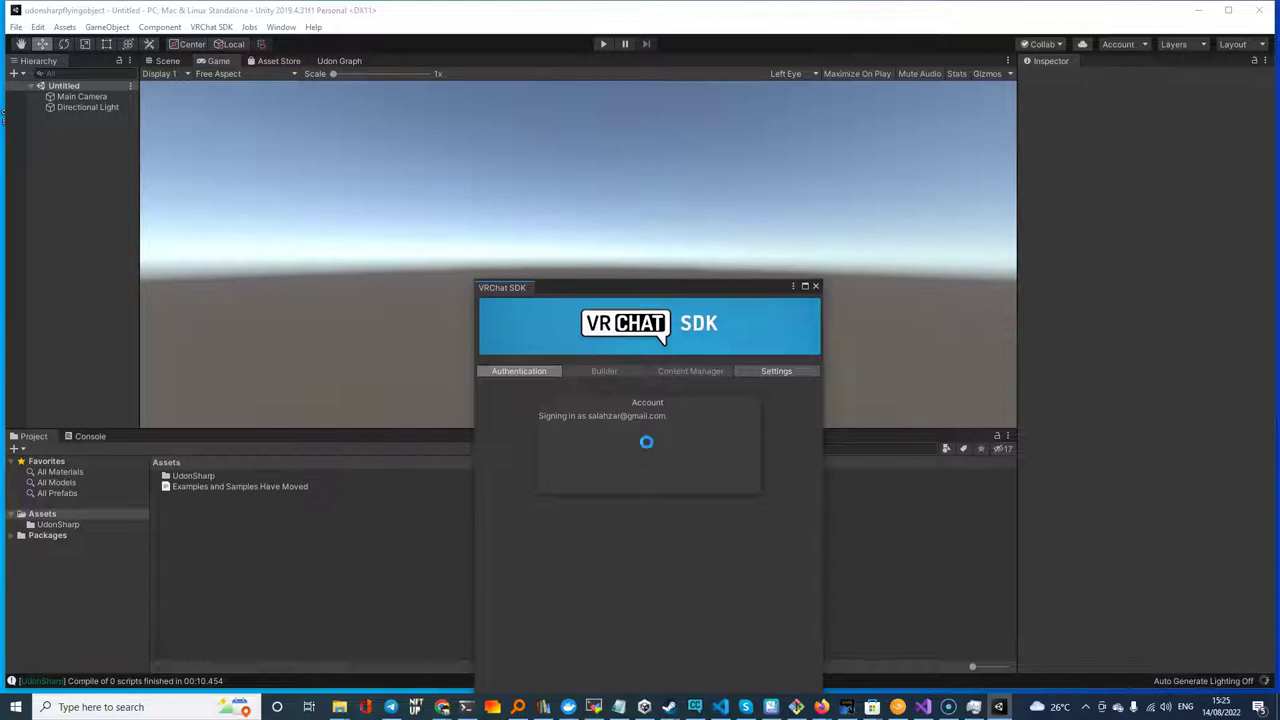
- Check the VRChat SDK's Builder page for world build requirements and close the control panel
left_click(91, 648)
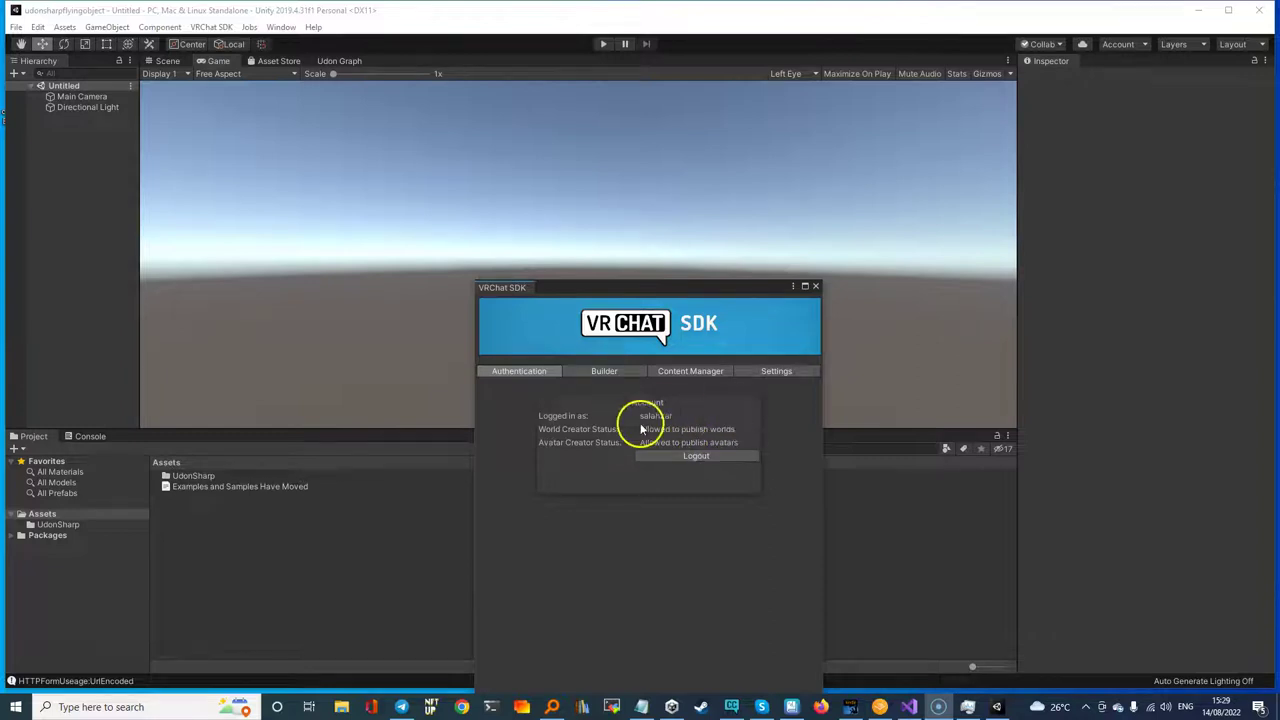
left_click(603, 368)
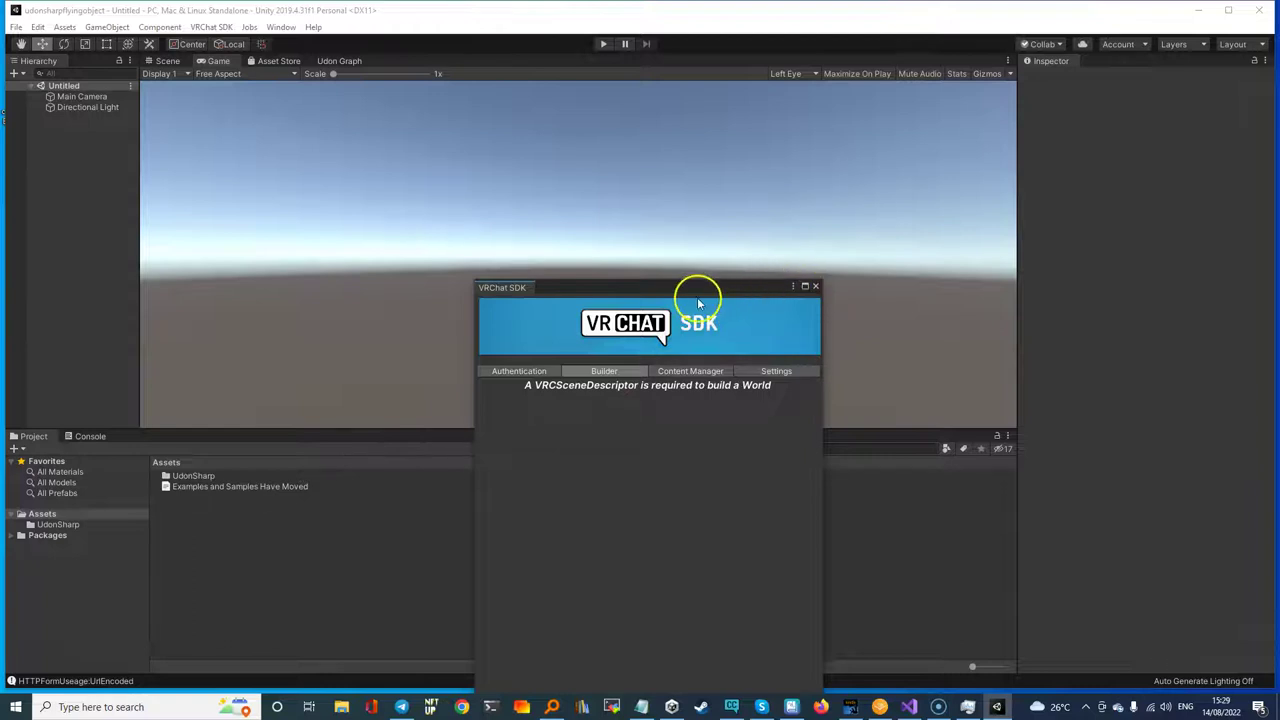
left_click(815, 288)
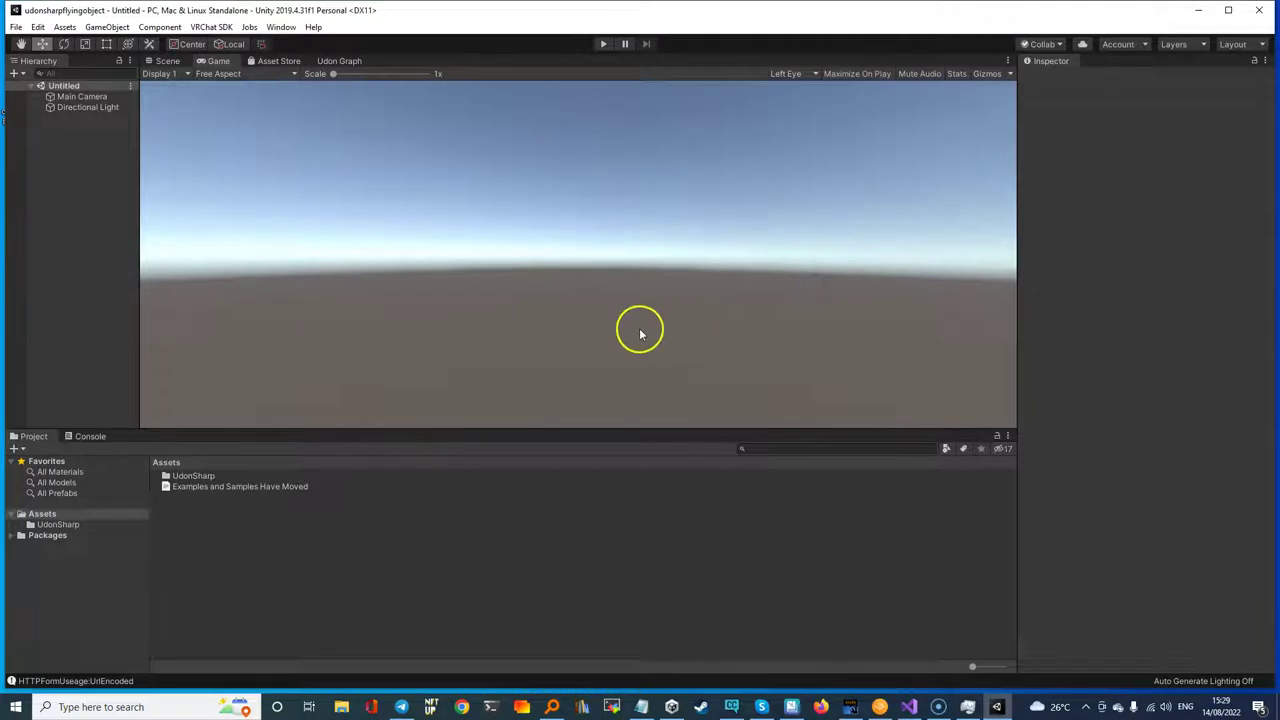
- Add a 3D plane and a 3D cube to the scene
left_click(22, 76)
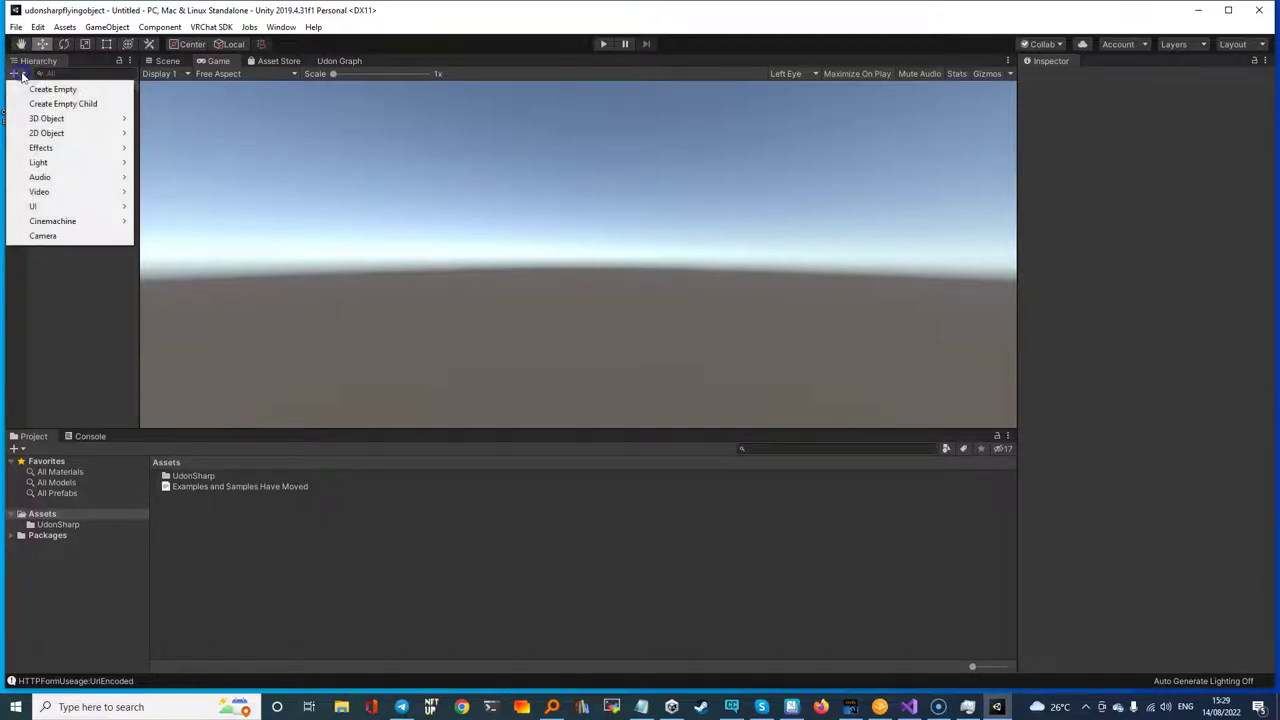
left_click(36, 120)
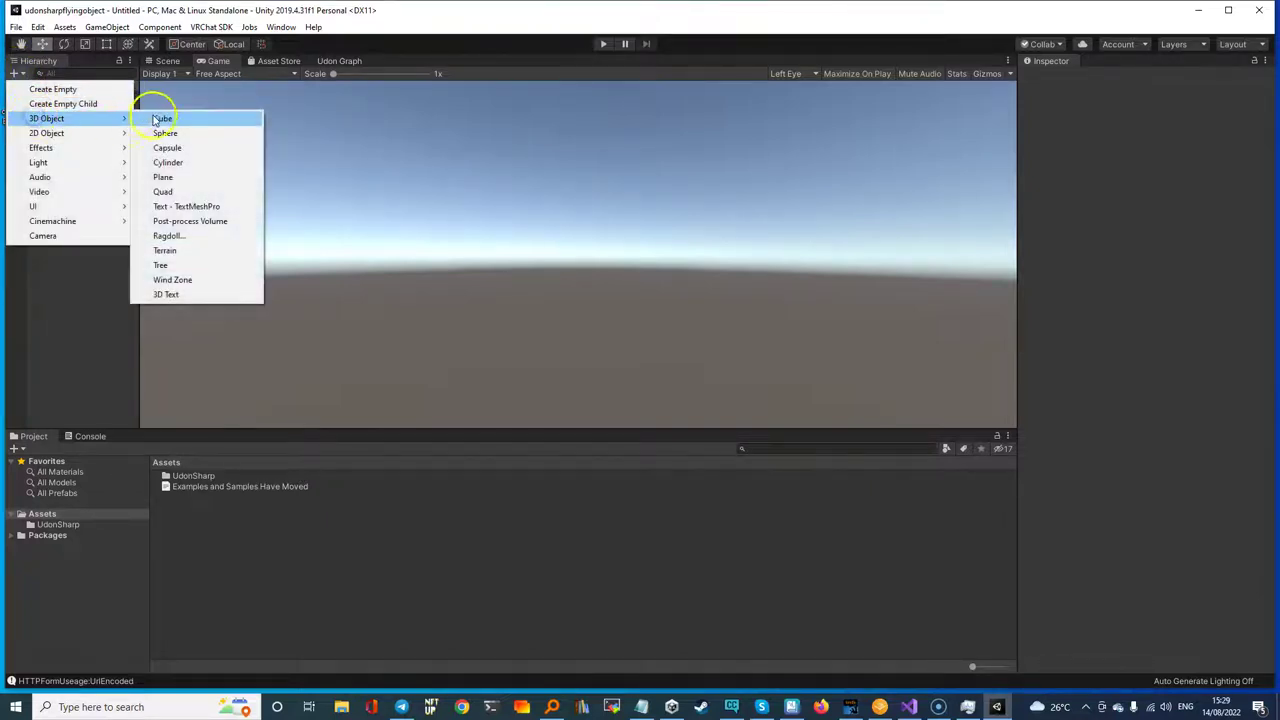
left_click(177, 178)
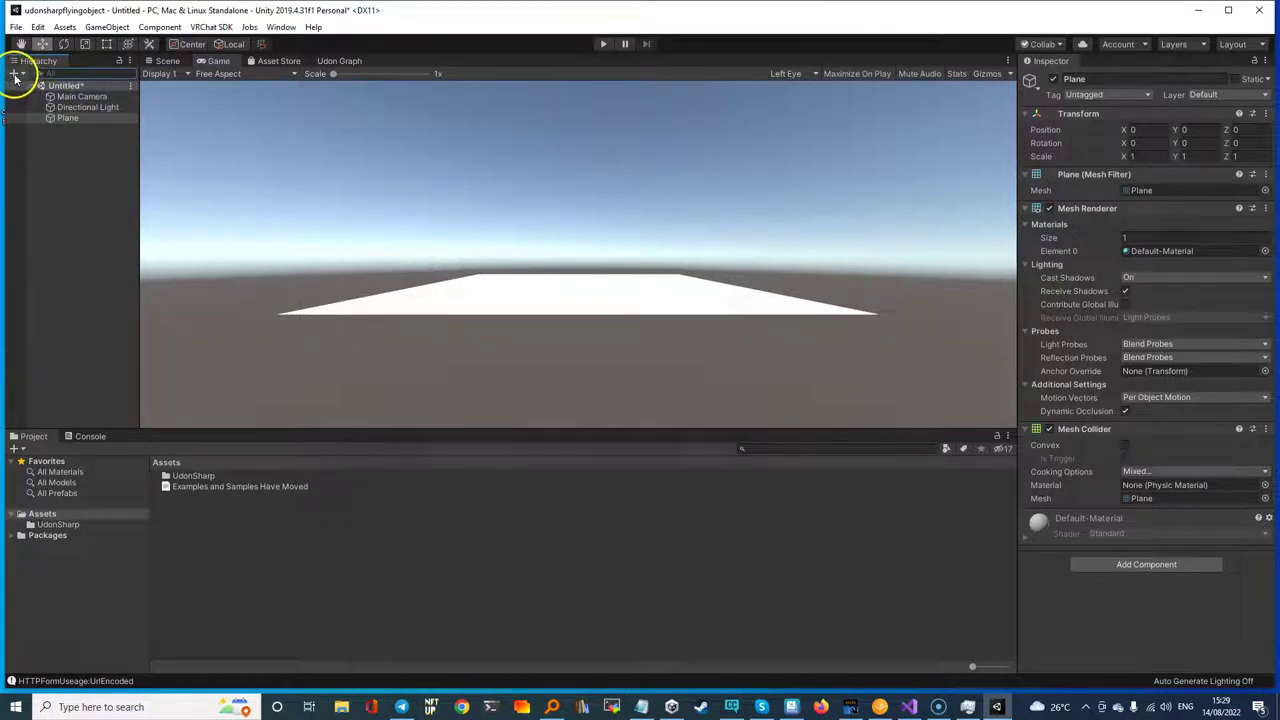
left_click(15, 75)
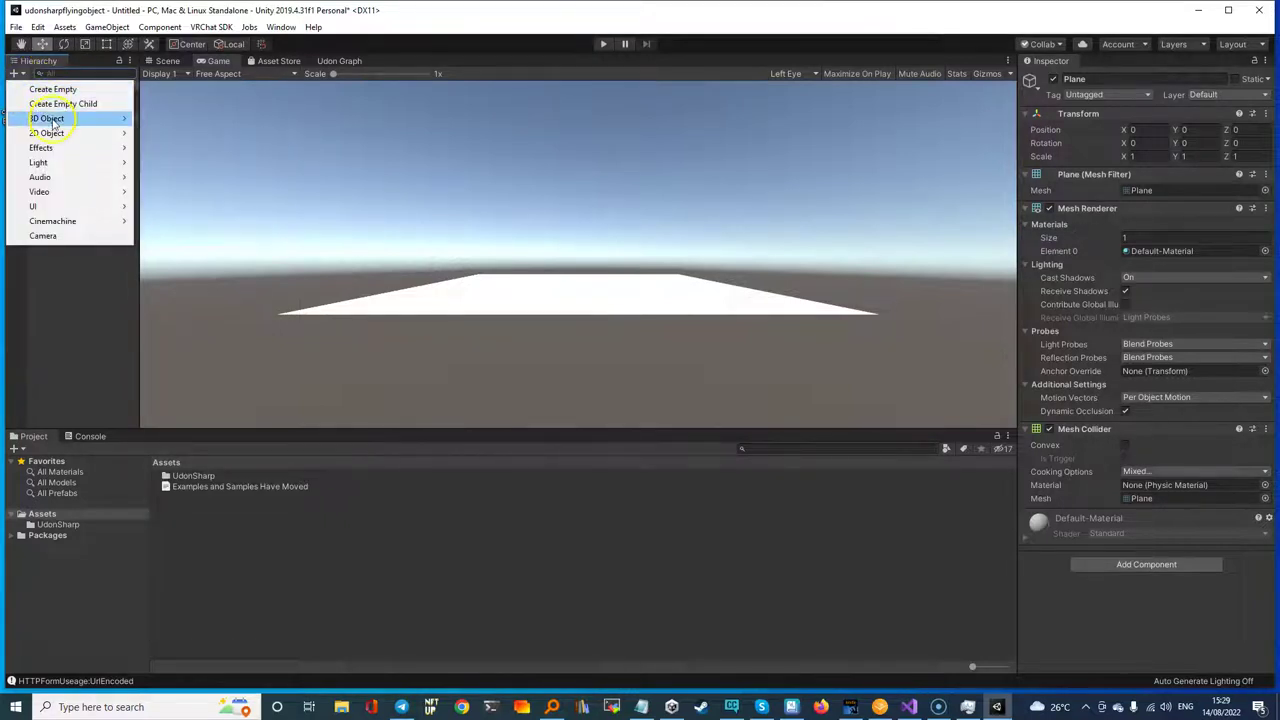
mouse_move(53, 120)
left_click(168, 118)
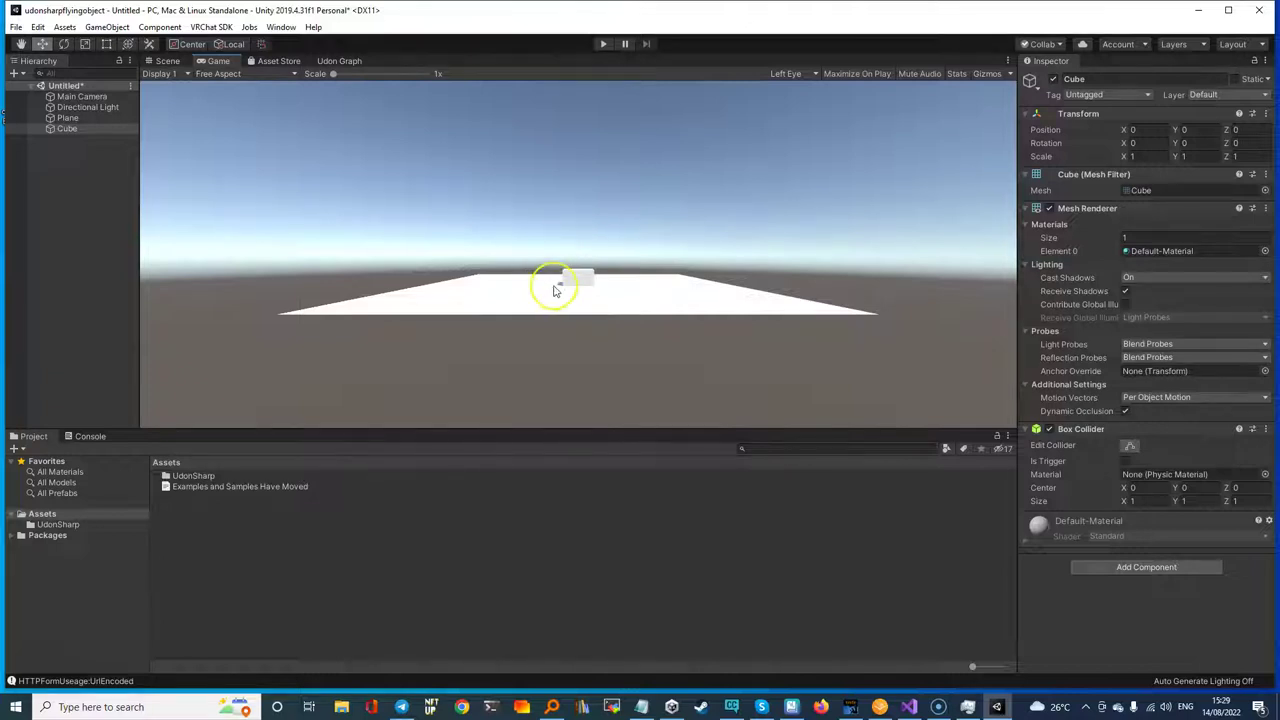
- In the Scene view, raise the cube above the plane to about 0.56 on the Y axis
scroll(555, 291, "up", 5)
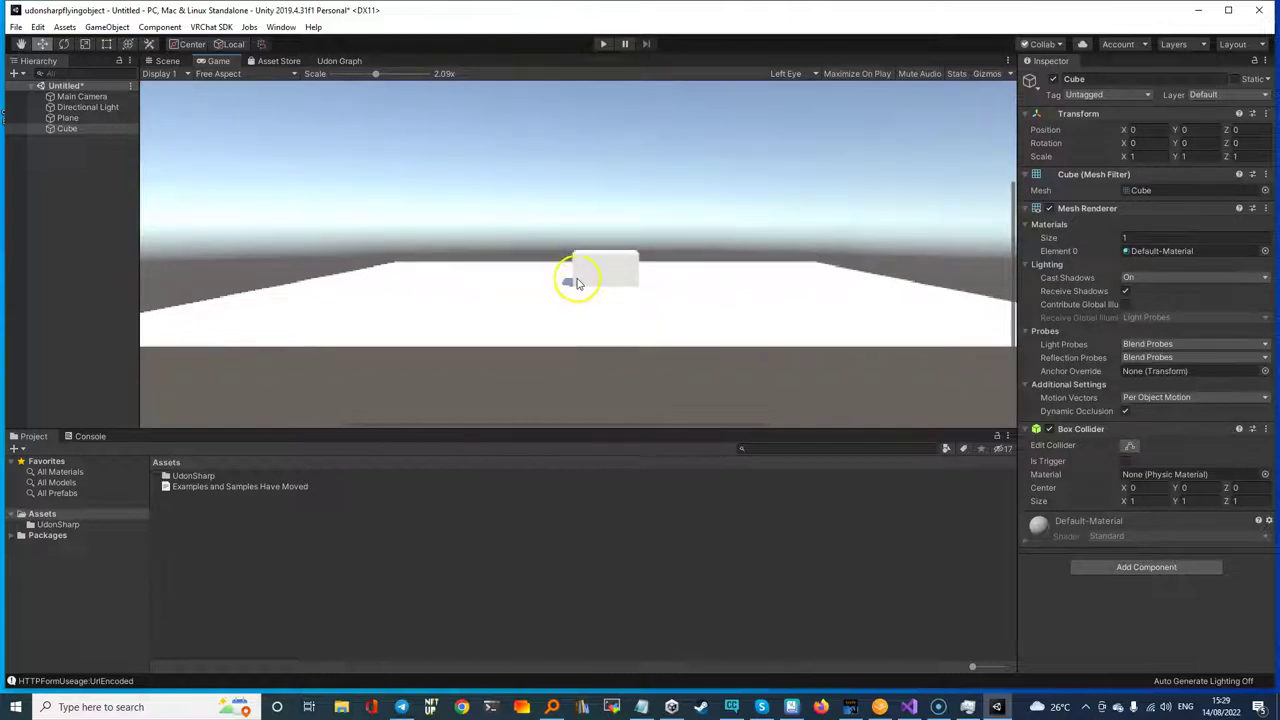
left_click(589, 311)
left_click(605, 310)
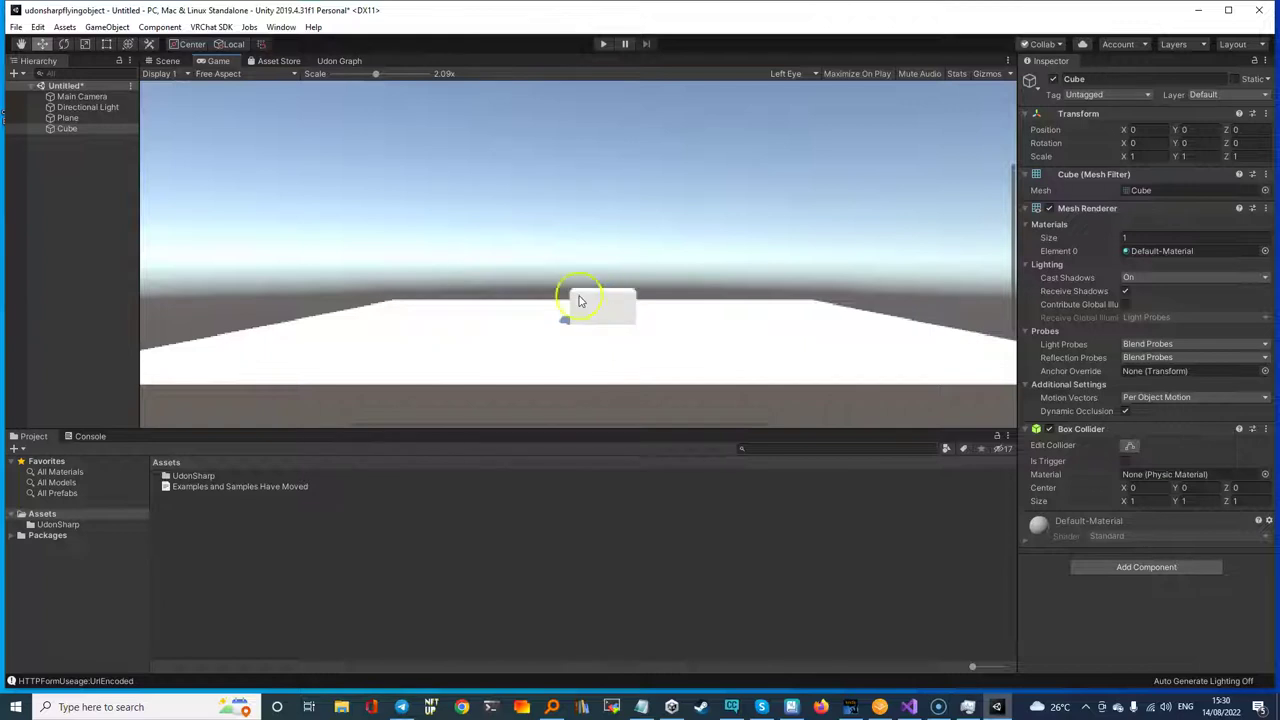
left_click(165, 62)
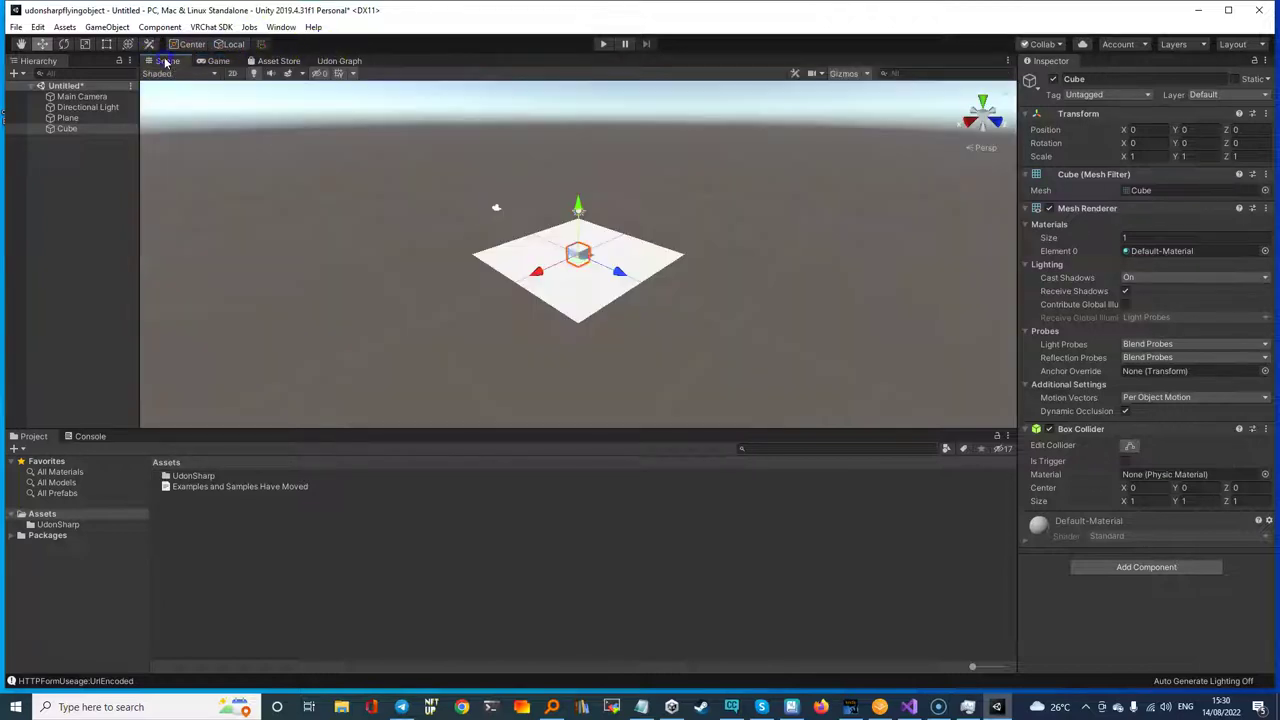
scroll(575, 295, "up", 6)
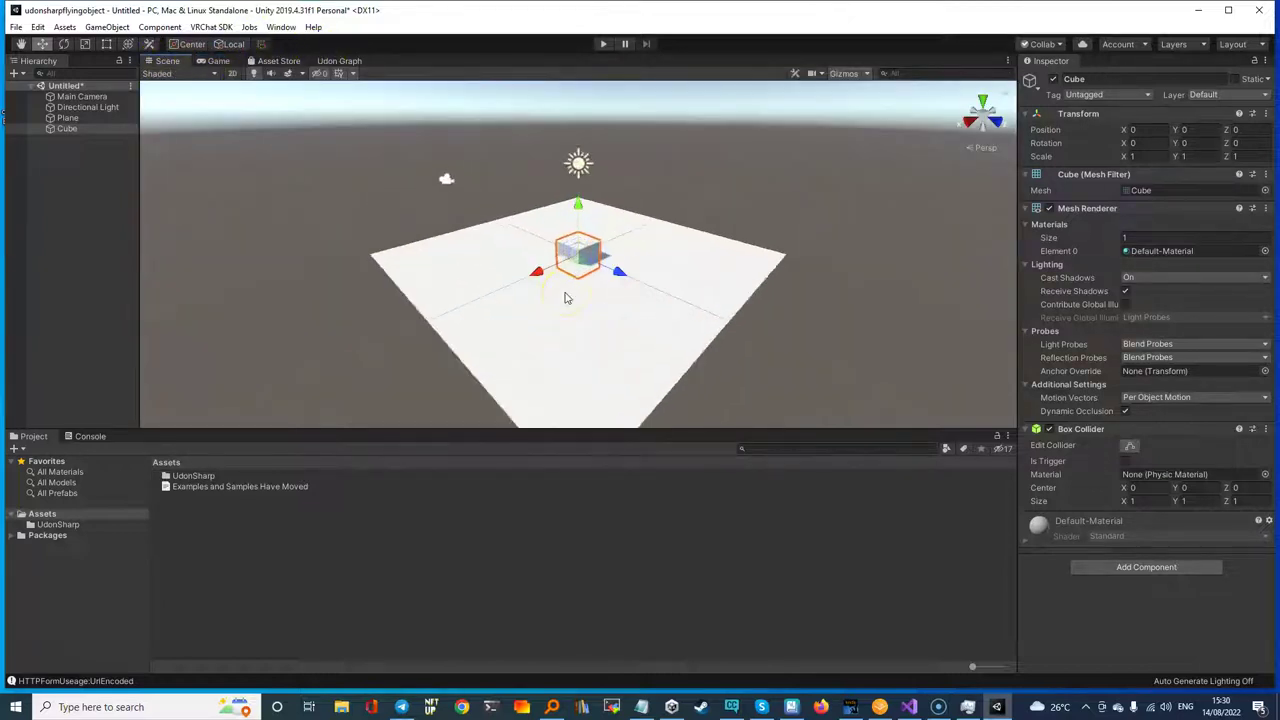
scroll(565, 297, "up", 2)
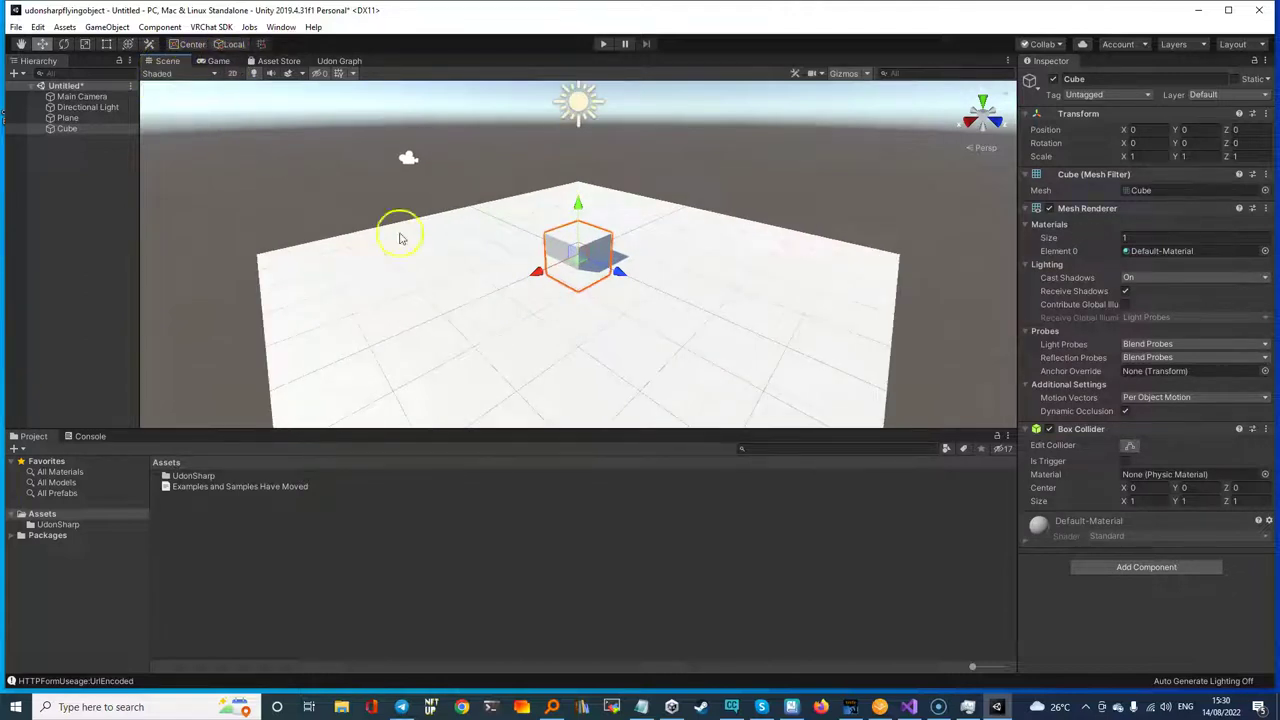
left_click_drag(590, 237, 574, 188)
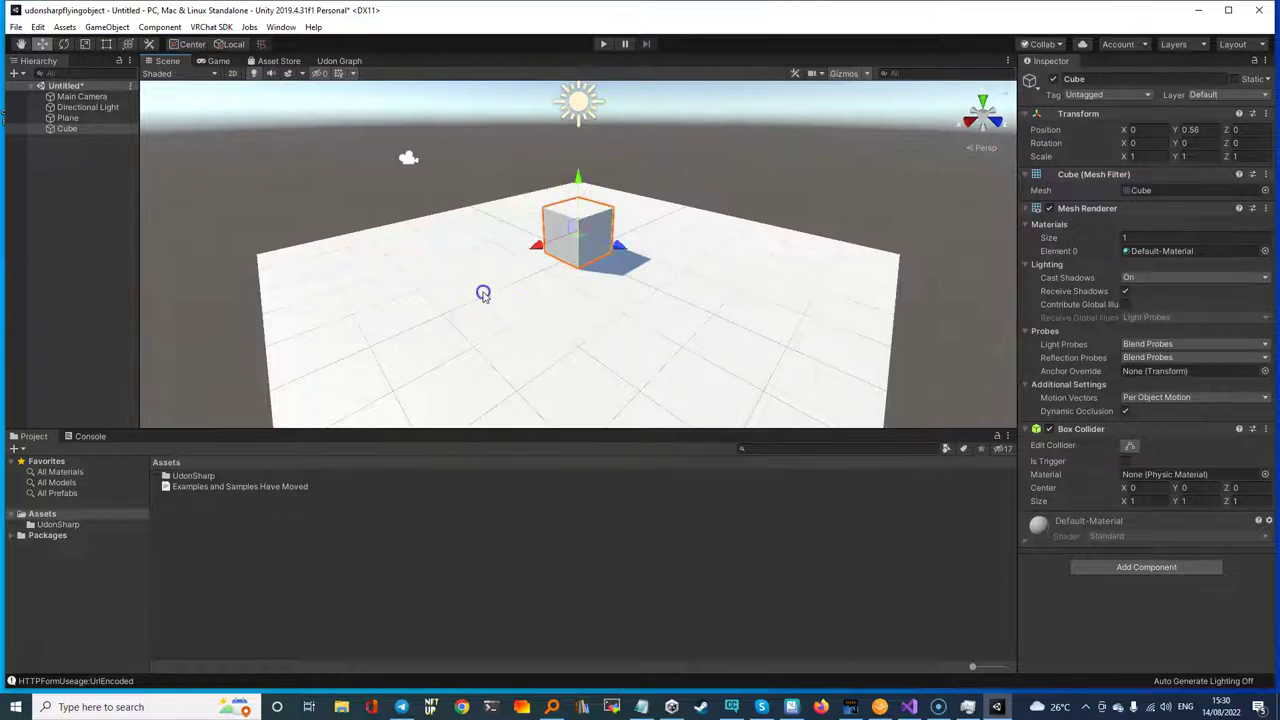
left_click(483, 292)
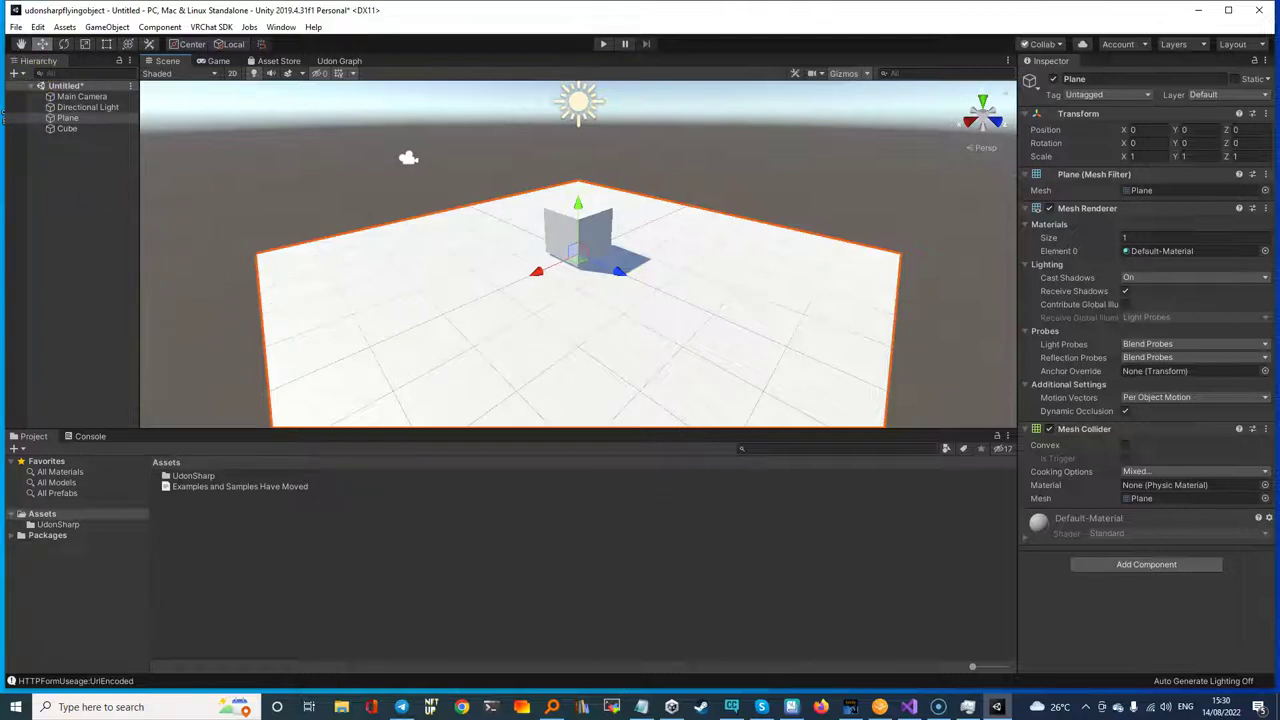
- Add a 3D capsule to the scene
left_click(16, 74)
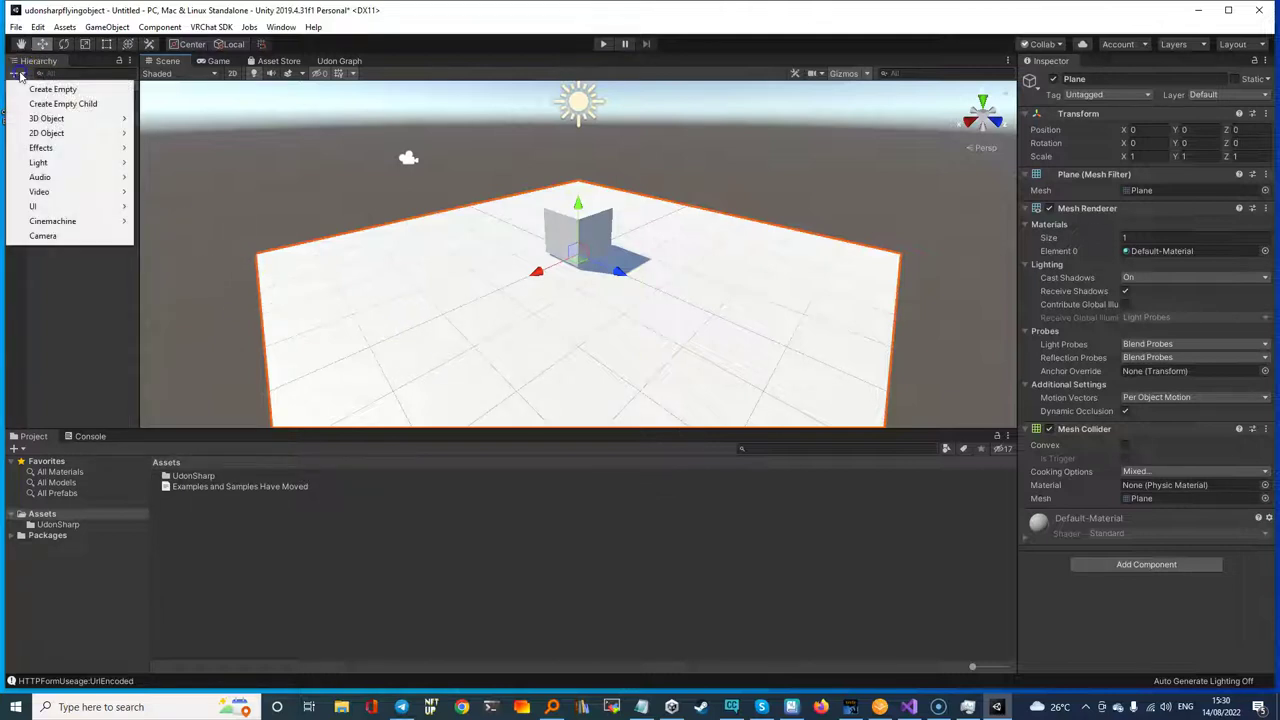
left_click(74, 118)
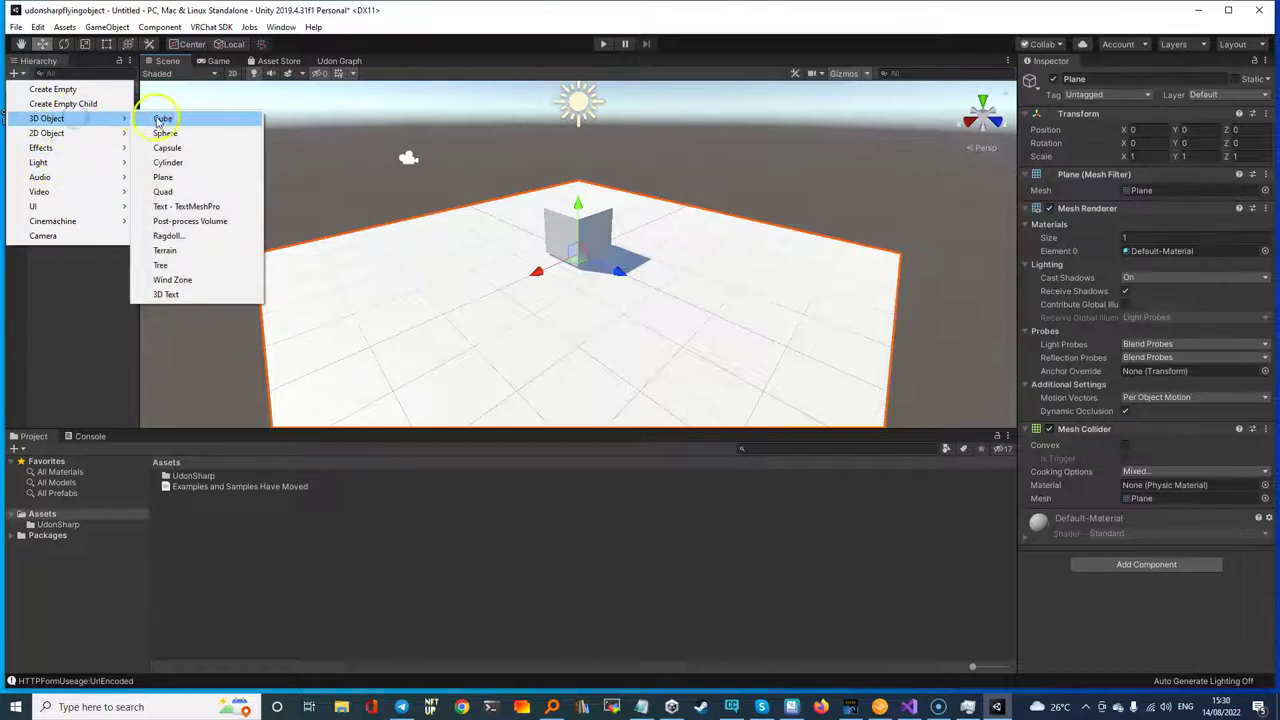
left_click(167, 148)
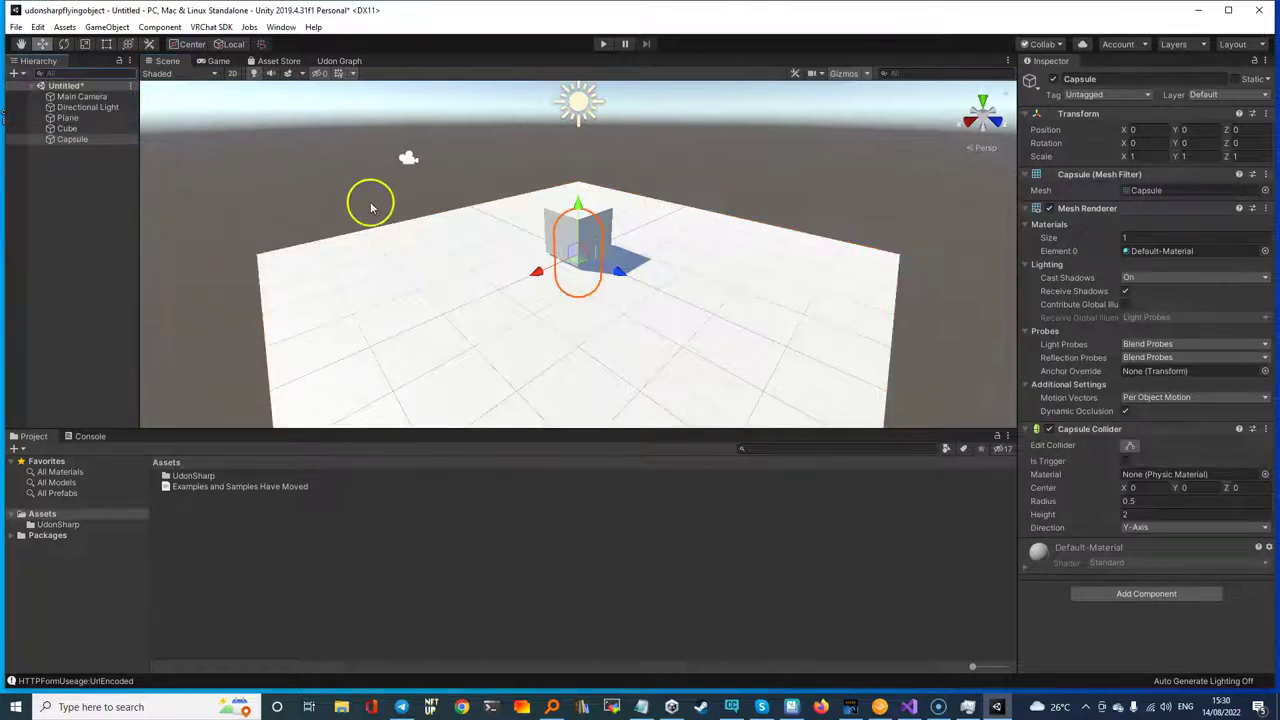
- Move the capsule along the Z axis to about 2.69 and scale it uniformly to about 0.18
left_click_drag(621, 276, 709, 288)
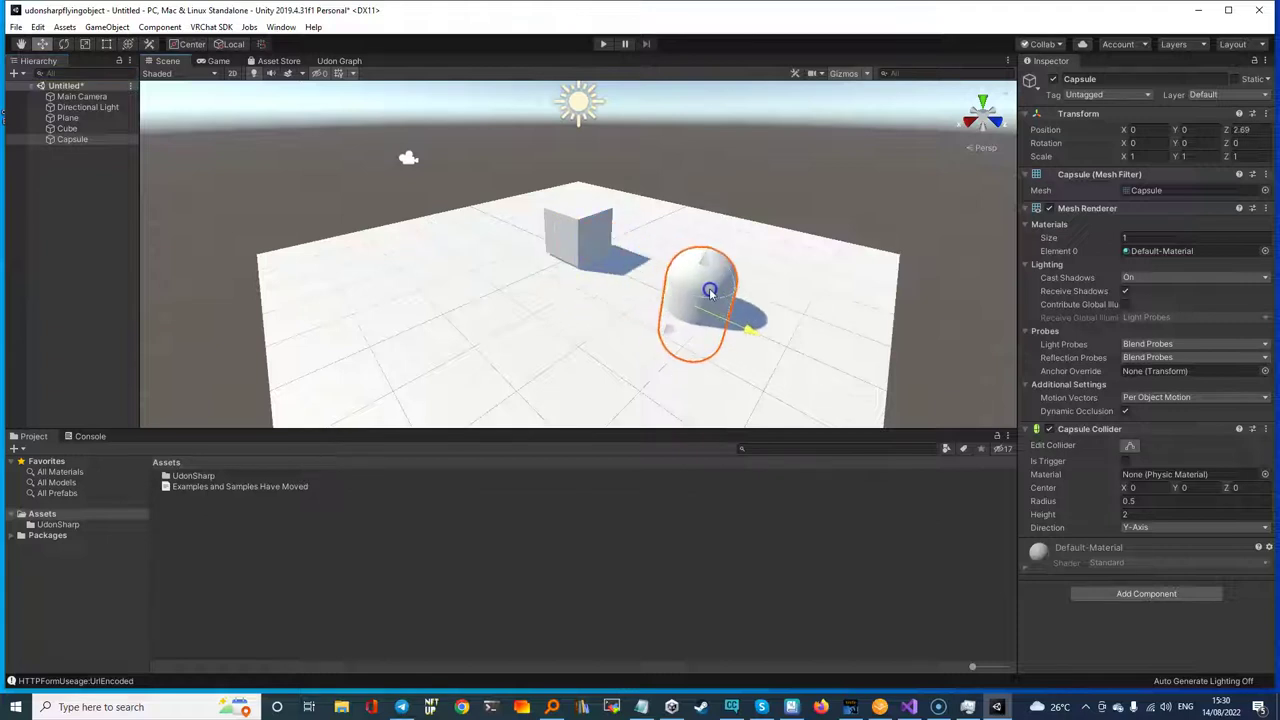
left_click(87, 44)
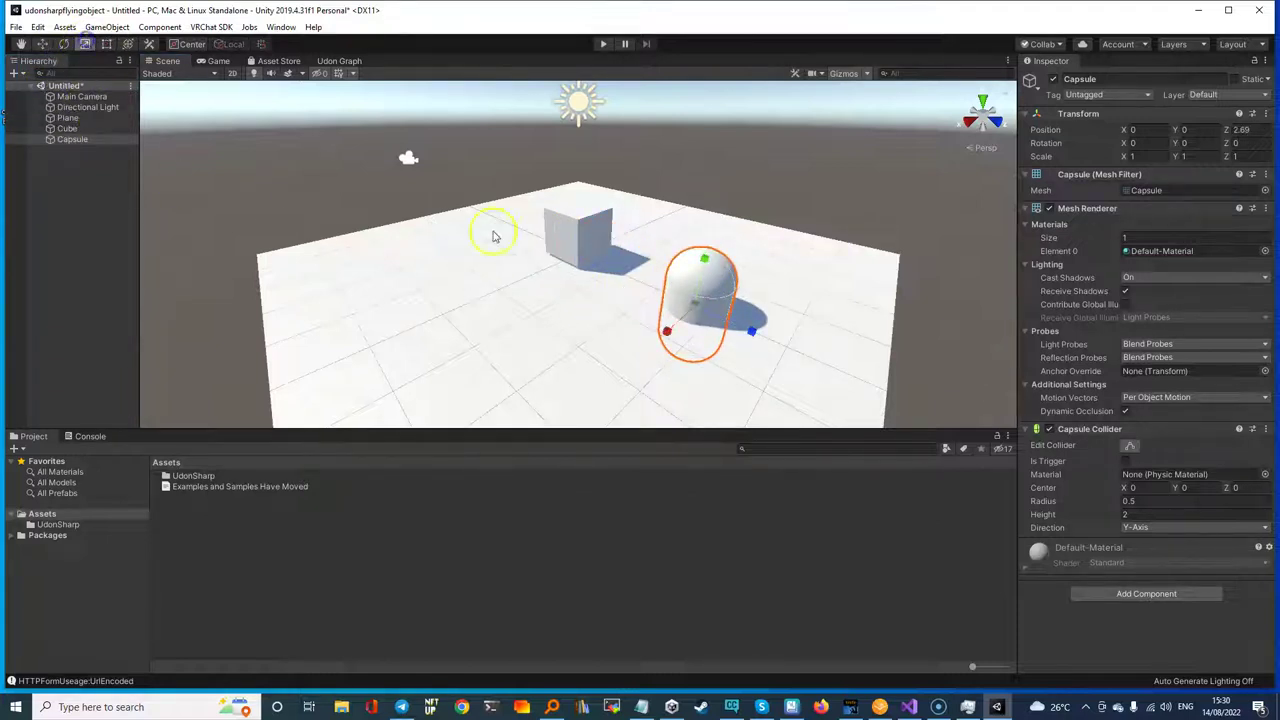
mouse_move(698, 313)
left_mouse_down()
mouse_move(666, 292)
mouse_move(646, 300)
mouse_move(698, 310)
left_mouse_up()
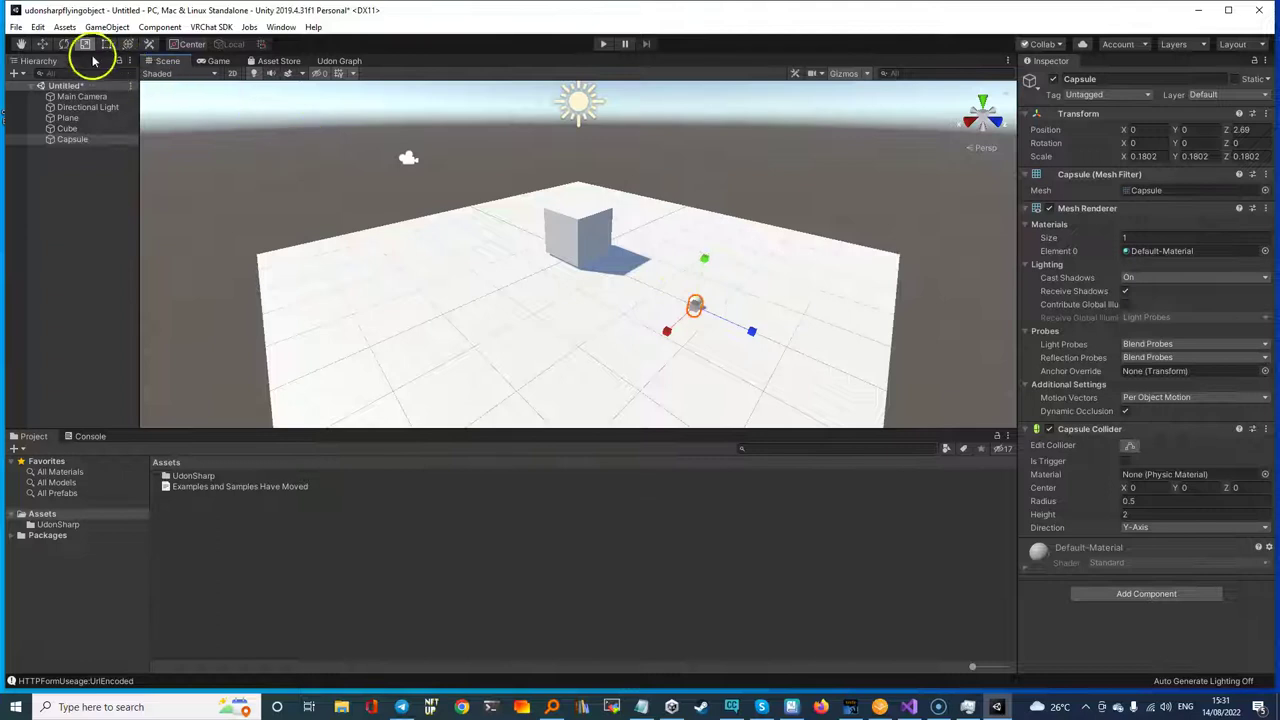
- Move the capsule to rest just above the cube, at about X 0.86, Y 1.743, Z 0.74
left_click(42, 44)
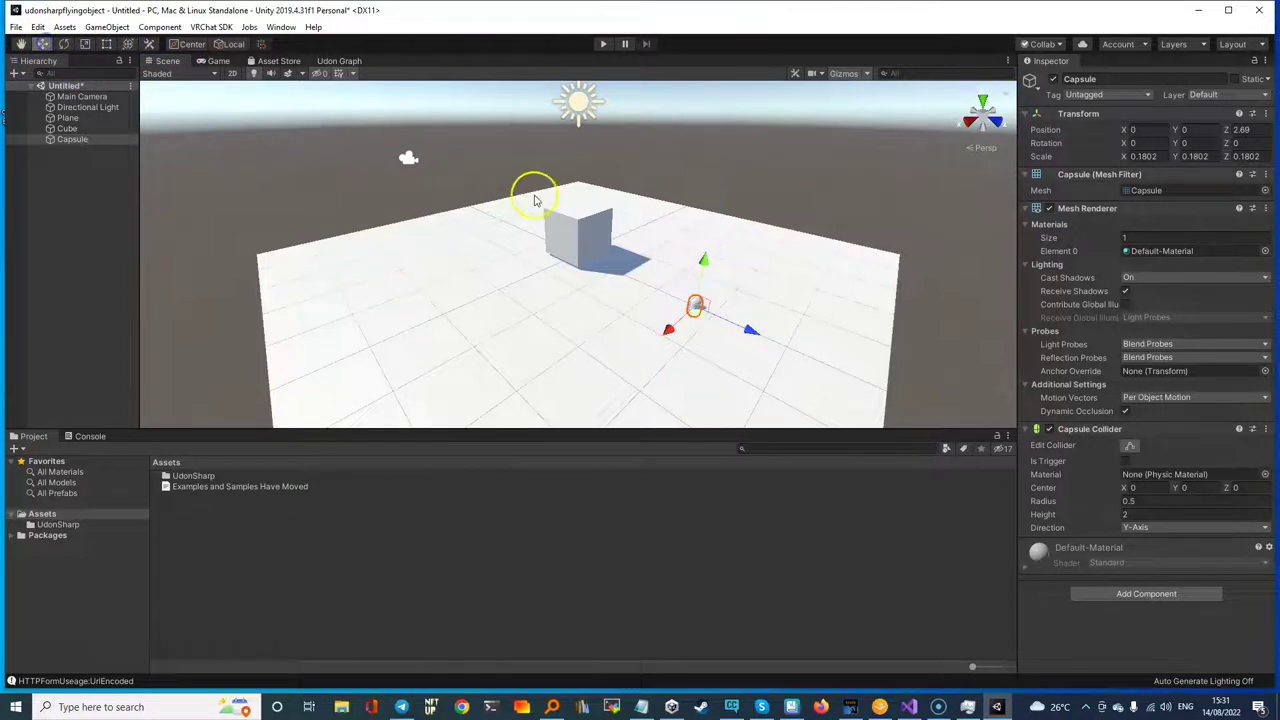
left_click_drag(703, 262, 701, 200)
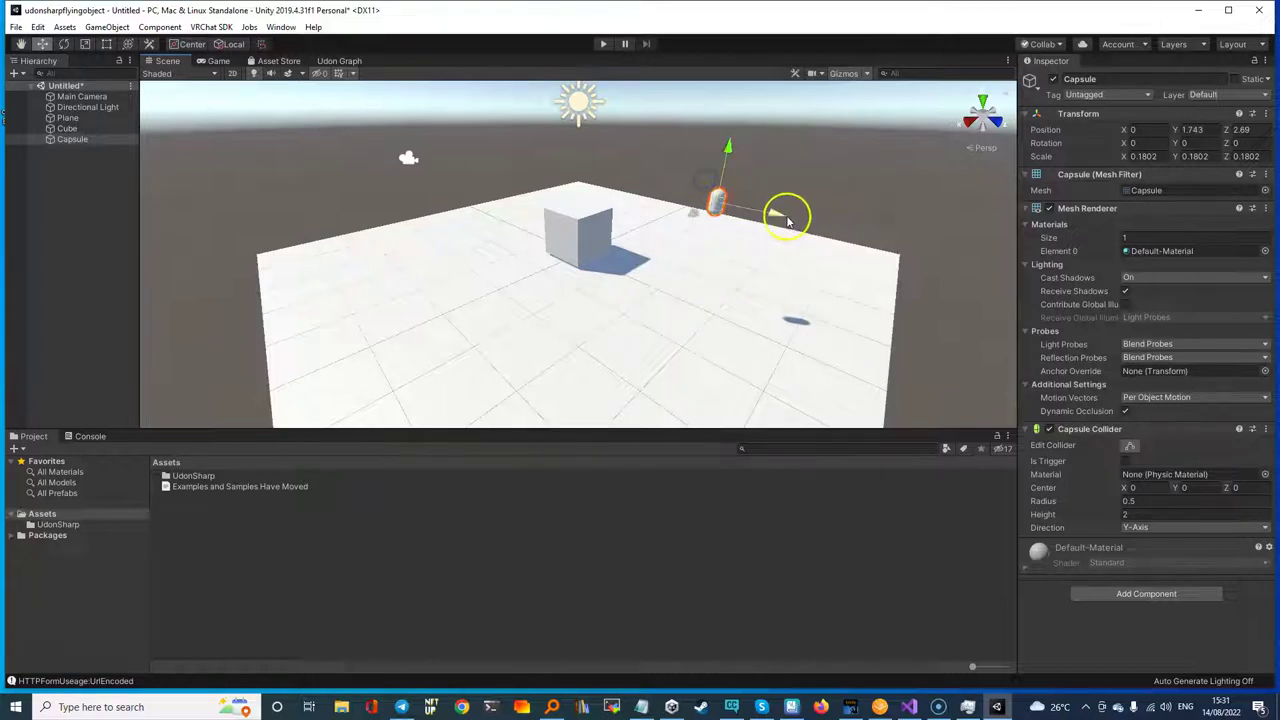
left_click_drag(780, 217, 654, 194)
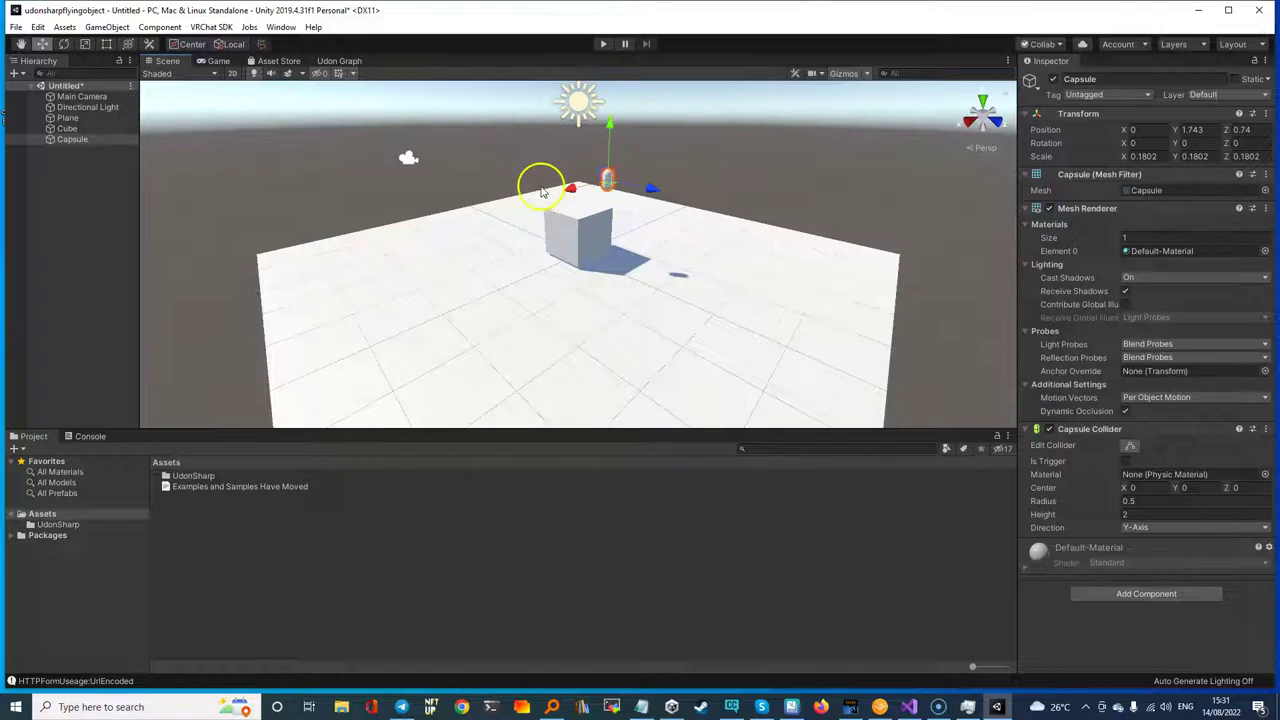
left_click_drag(573, 194, 545, 200)
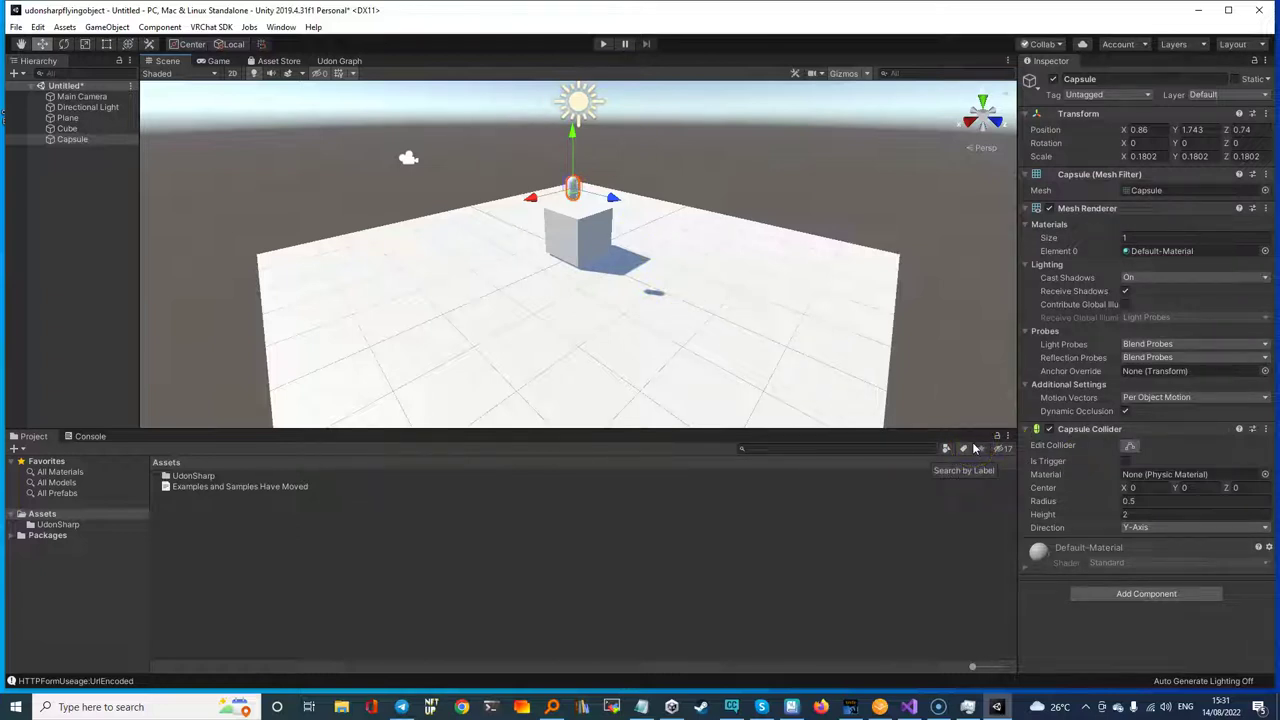
- Add a VRC Pickup component to the capsule
left_click(1087, 80)
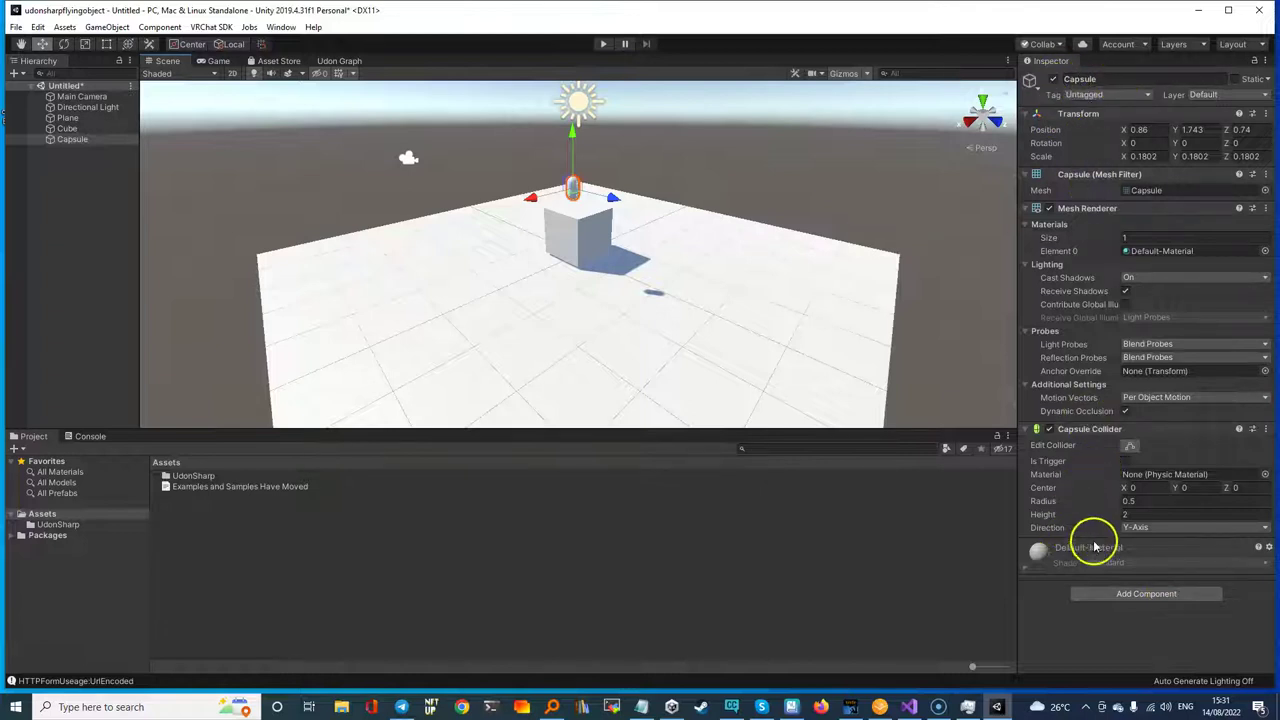
left_click(1135, 596)
type("fly")
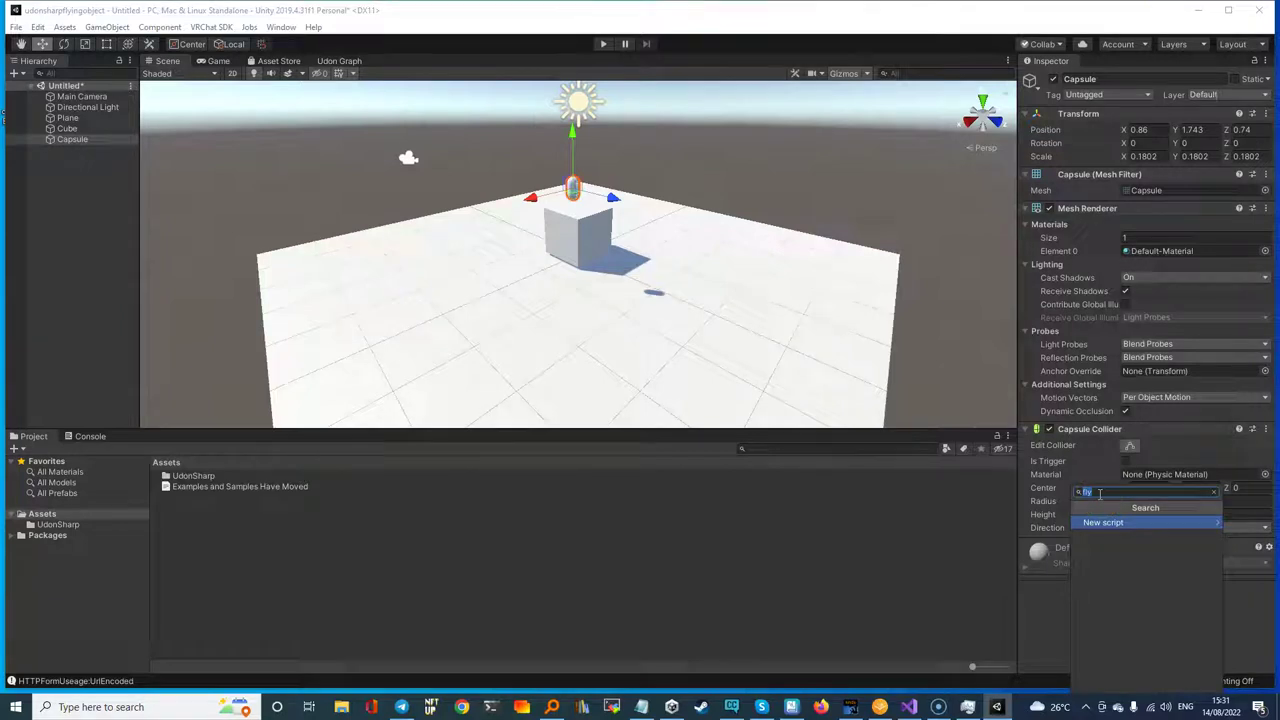
type("VRC")
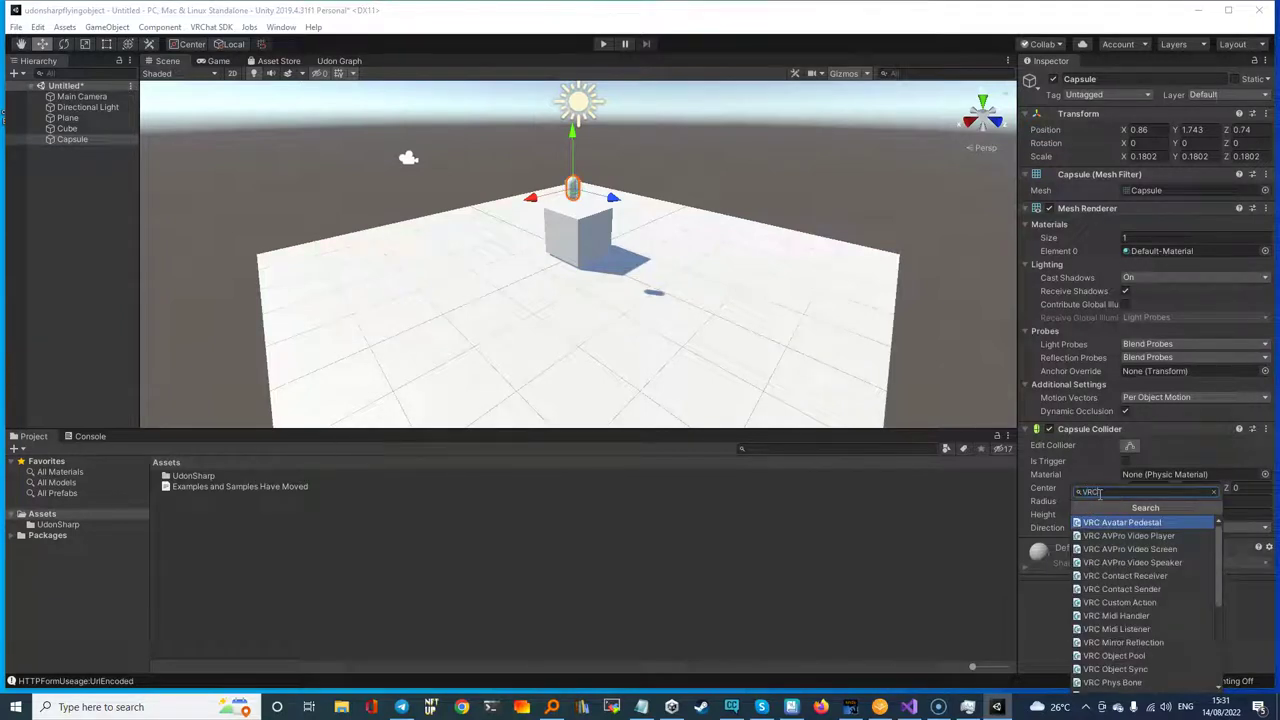
type("Pi")
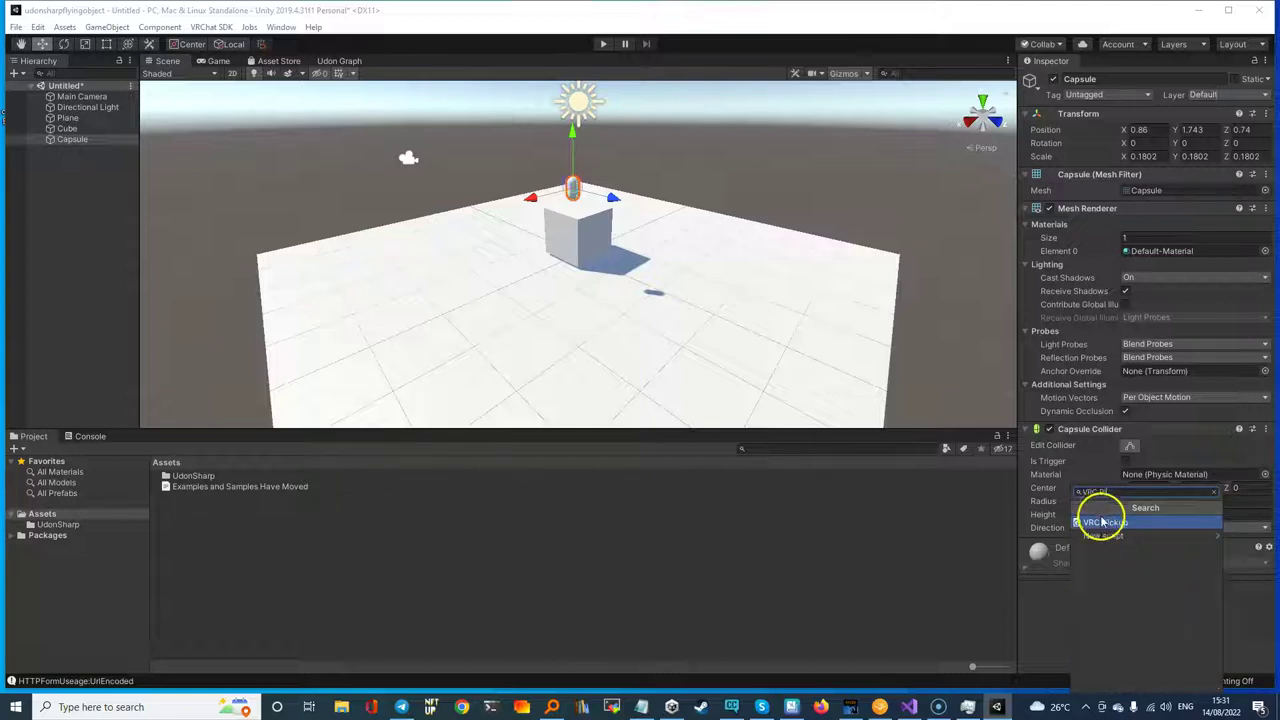
left_click(1097, 523)
- In the capsule's VRC Pickup settings, set Use Text to "Vola" and AutoHold to Yes
scroll(1099, 503, "down", 3)
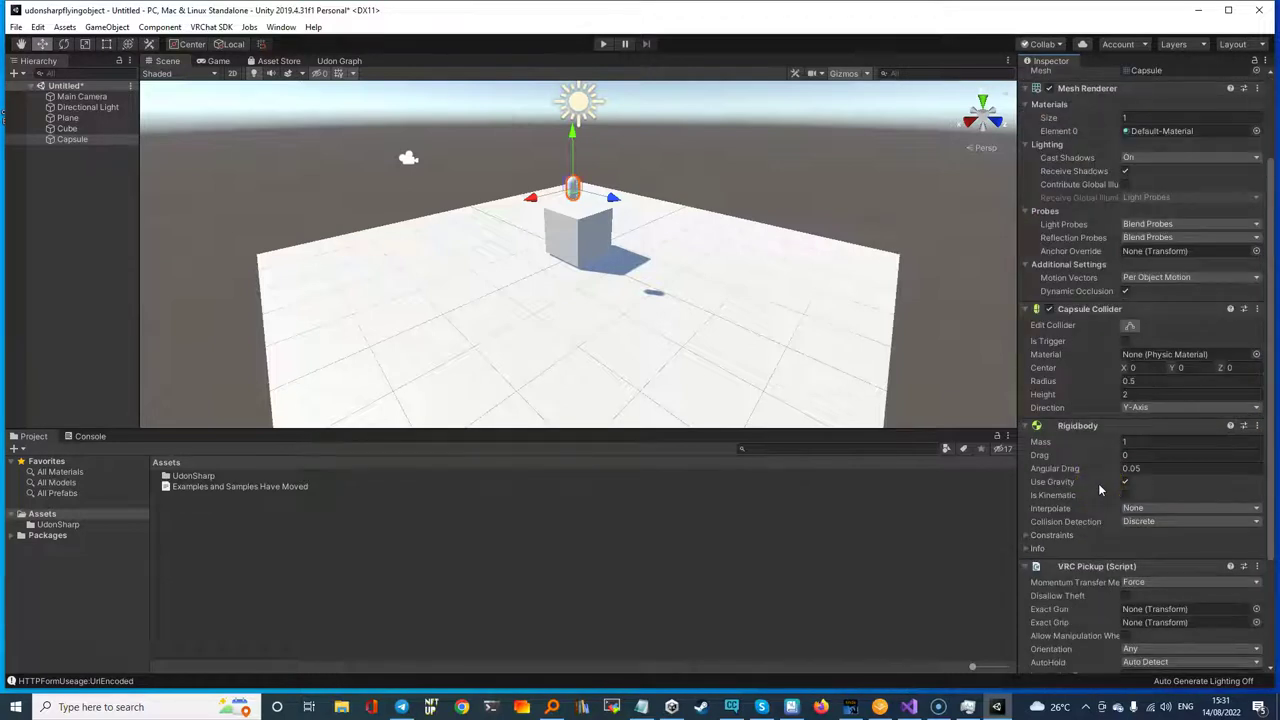
scroll(1095, 453, "down", 4)
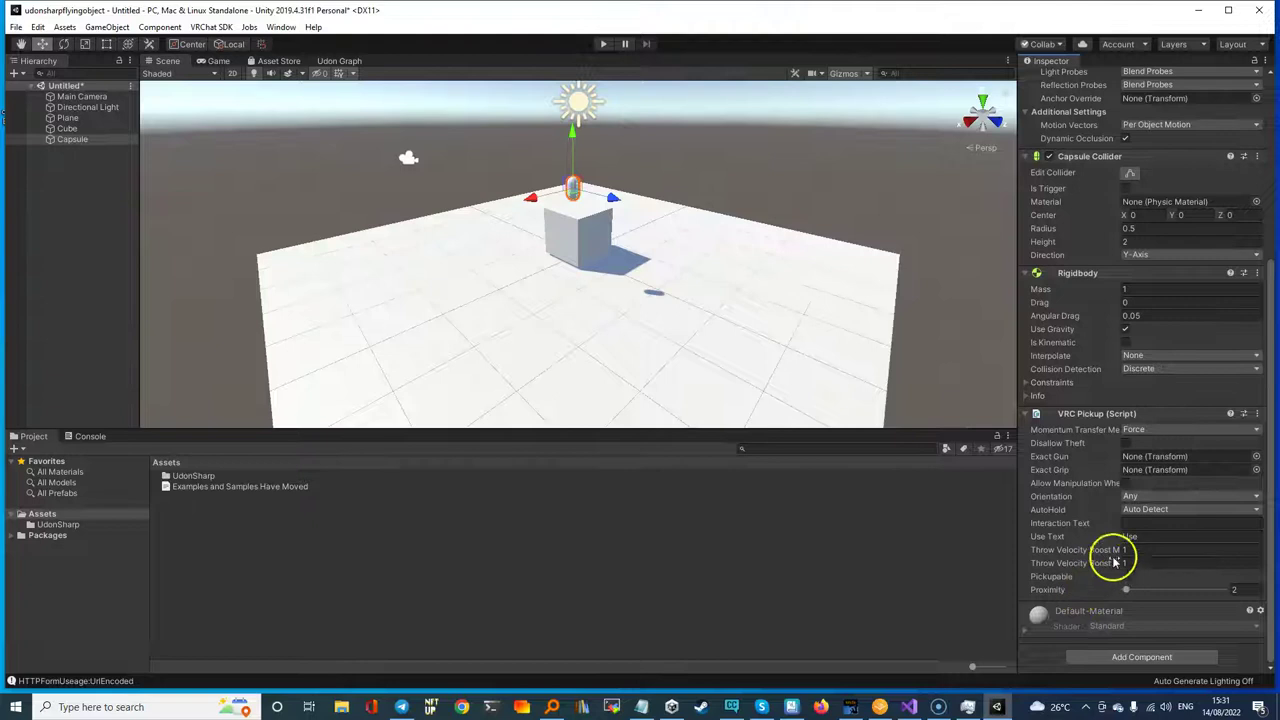
left_click(1145, 536)
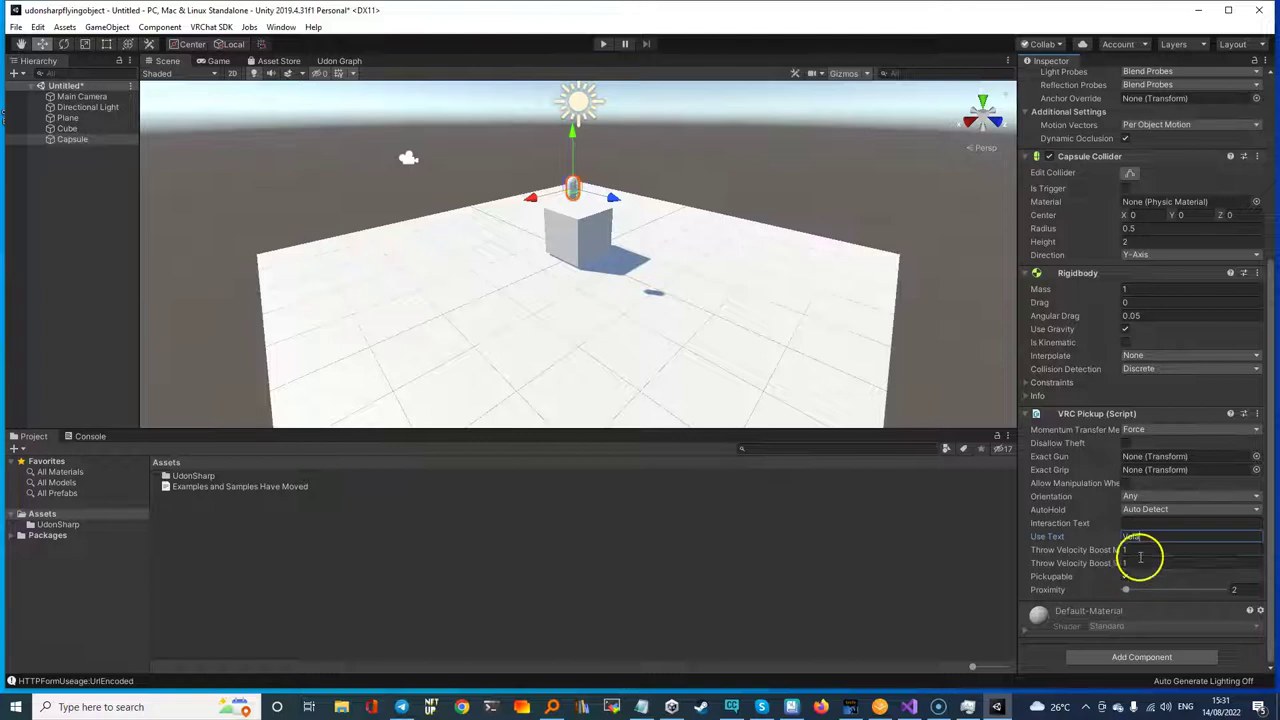
left_click(1137, 509)
left_click(1148, 538)
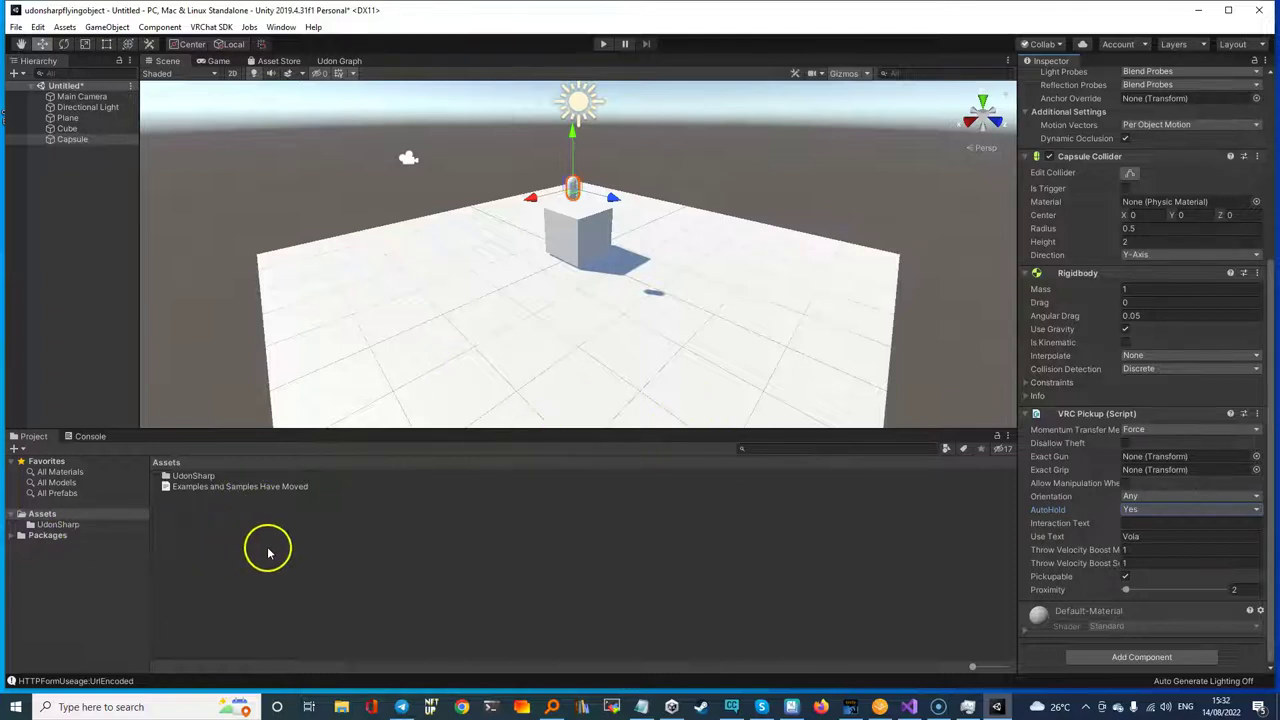
- Create a U# script named FlyingObject in the project's Assets folder
left_click(52, 515)
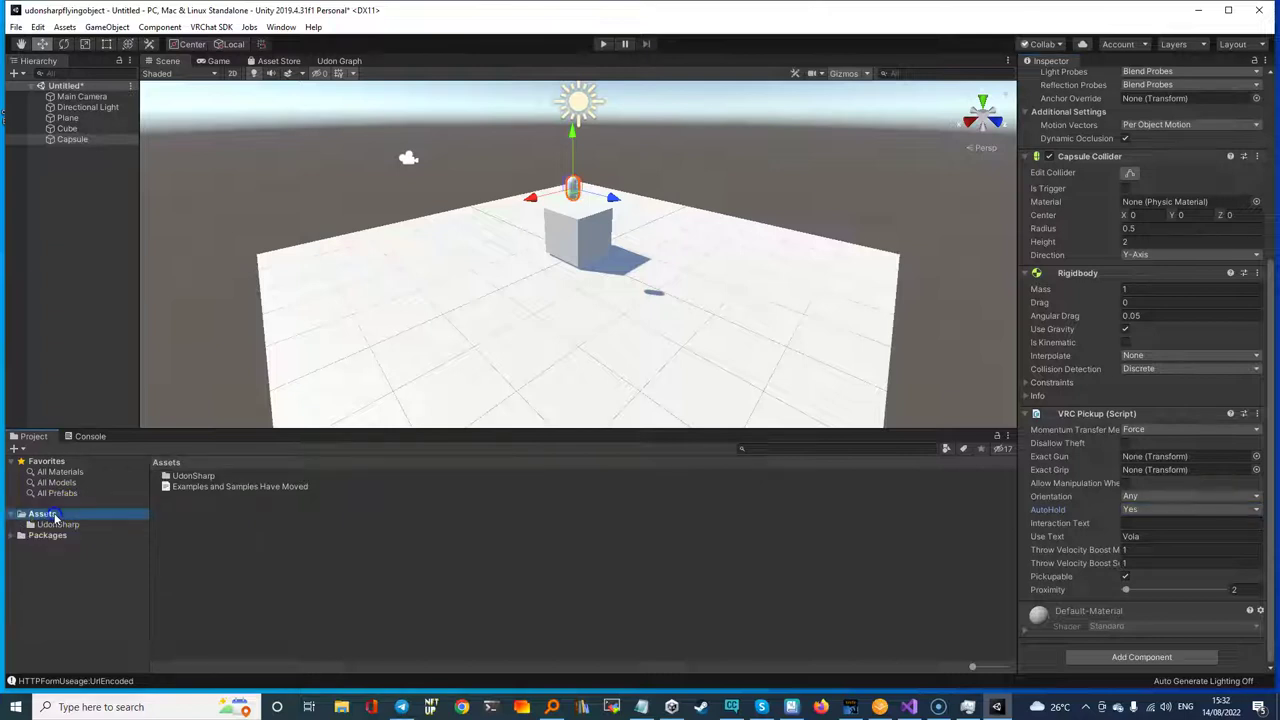
right_click(223, 508)
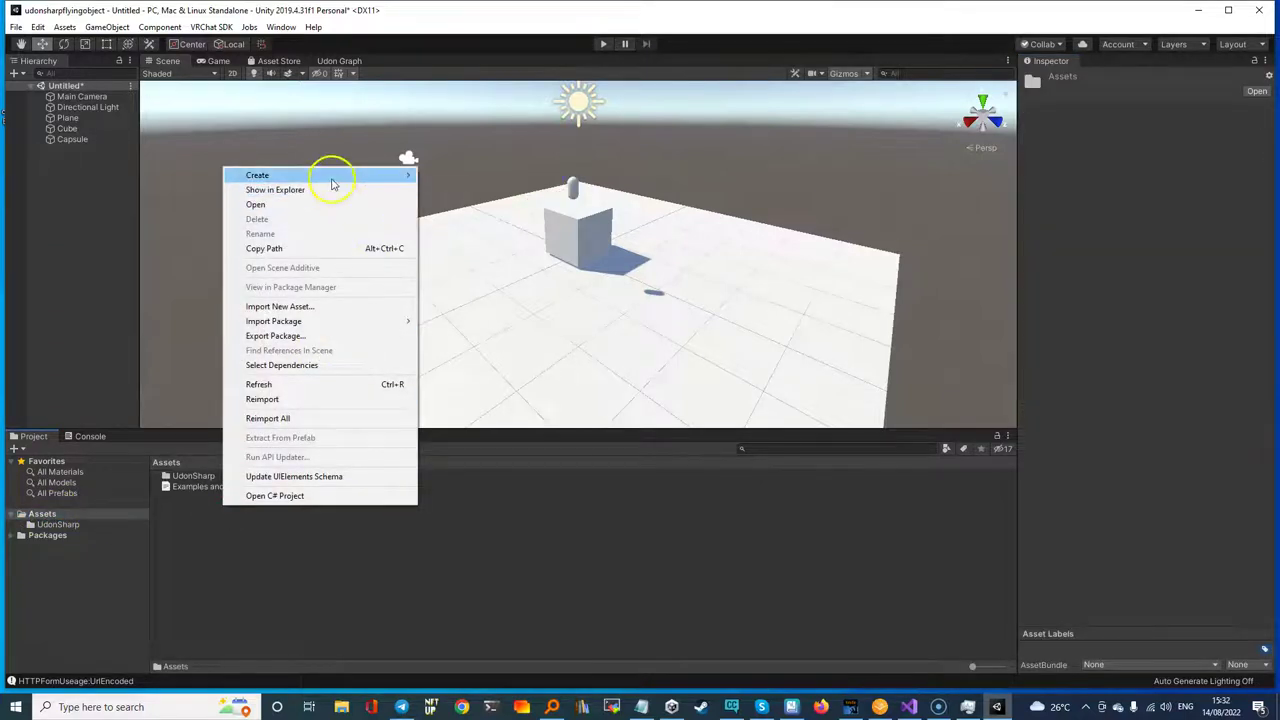
mouse_move(330, 175)
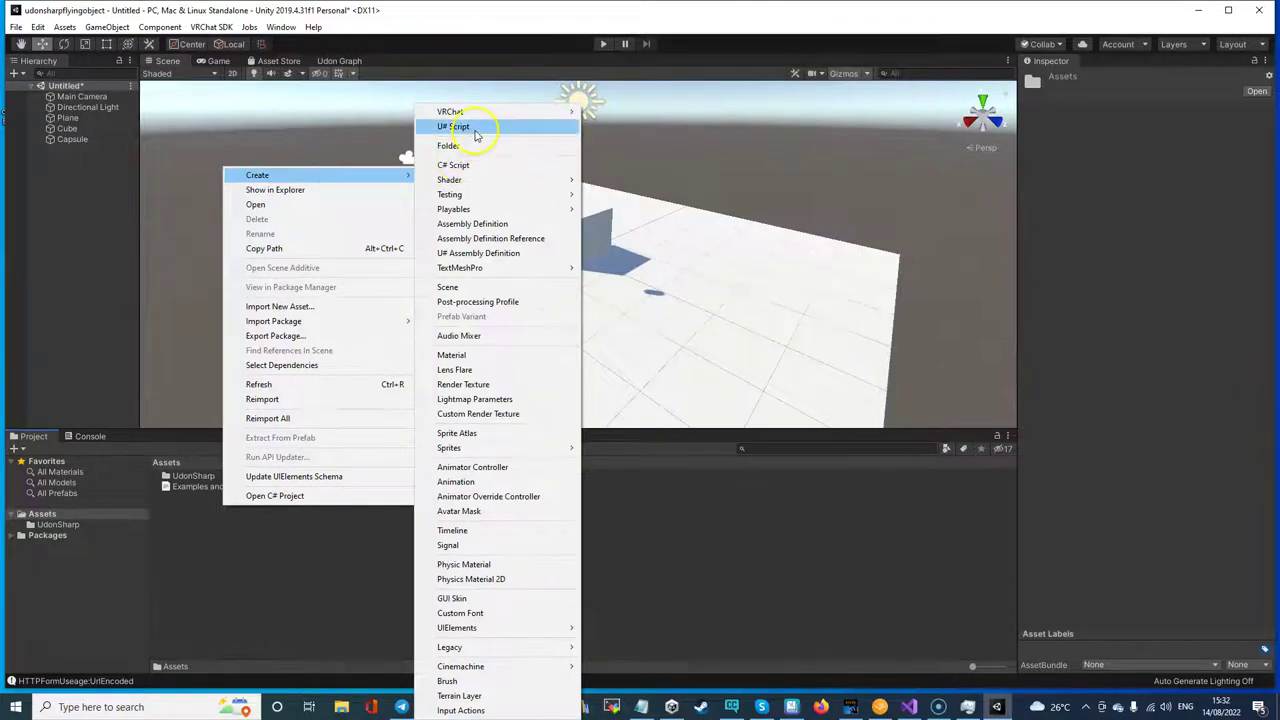
left_click(474, 127)
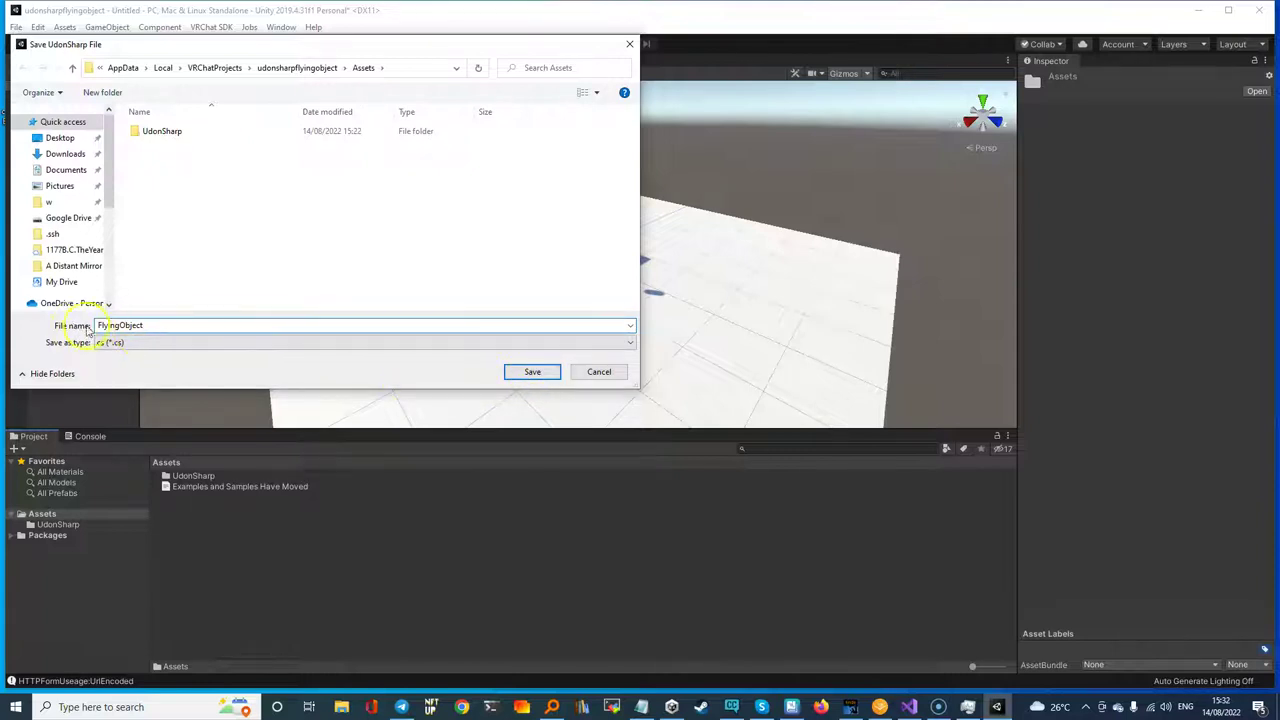
left_click(533, 371)
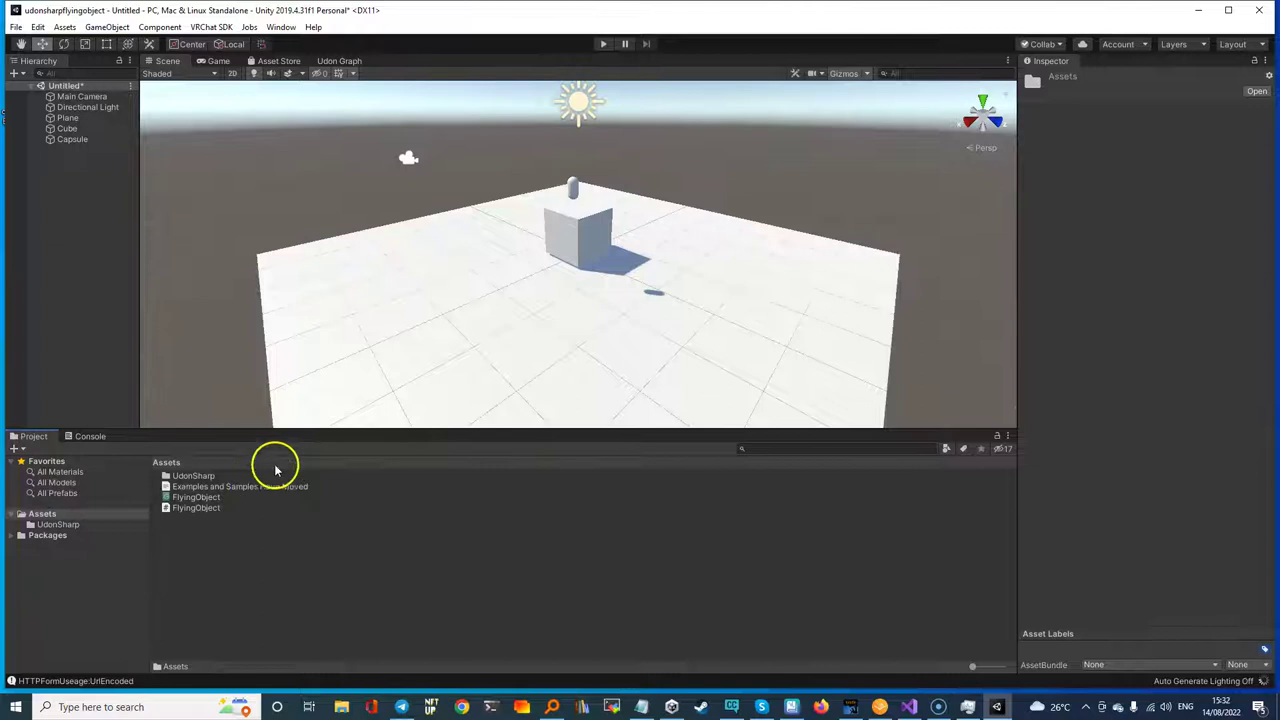
- Open the FlyingObject C# source file in Visual Studio
left_click(184, 507)
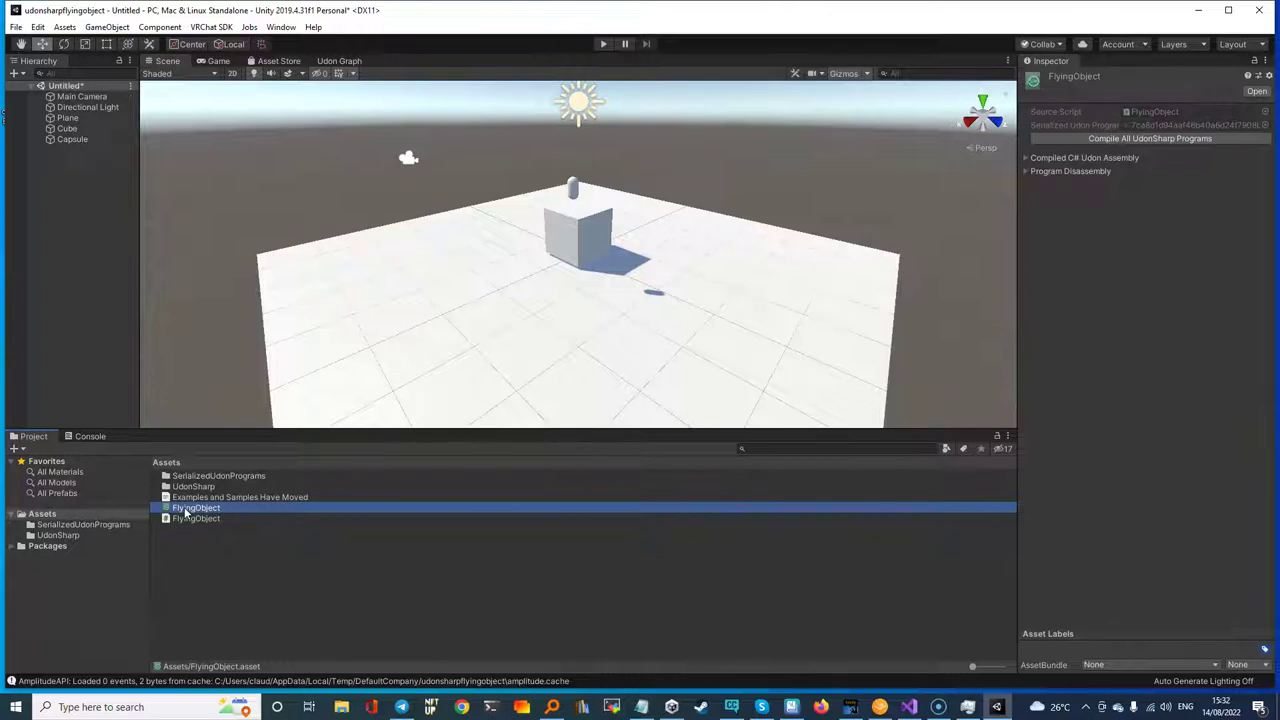
left_click(184, 509)
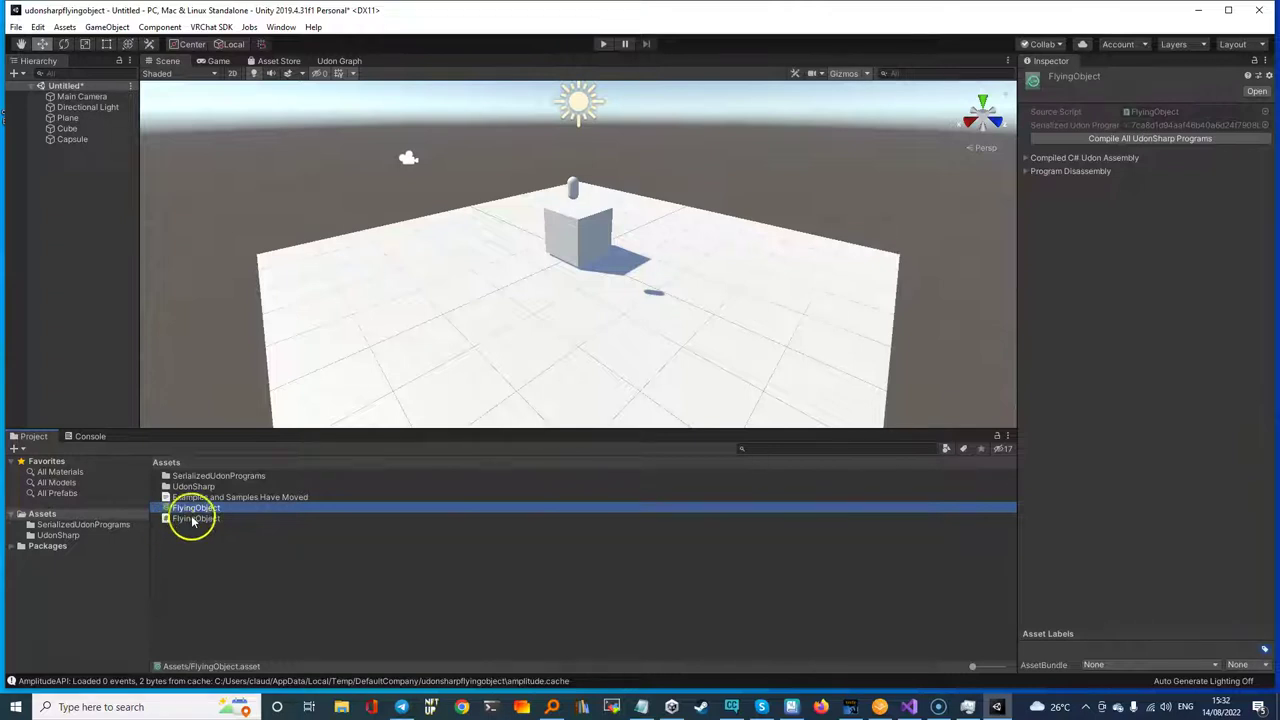
double_click(193, 519)
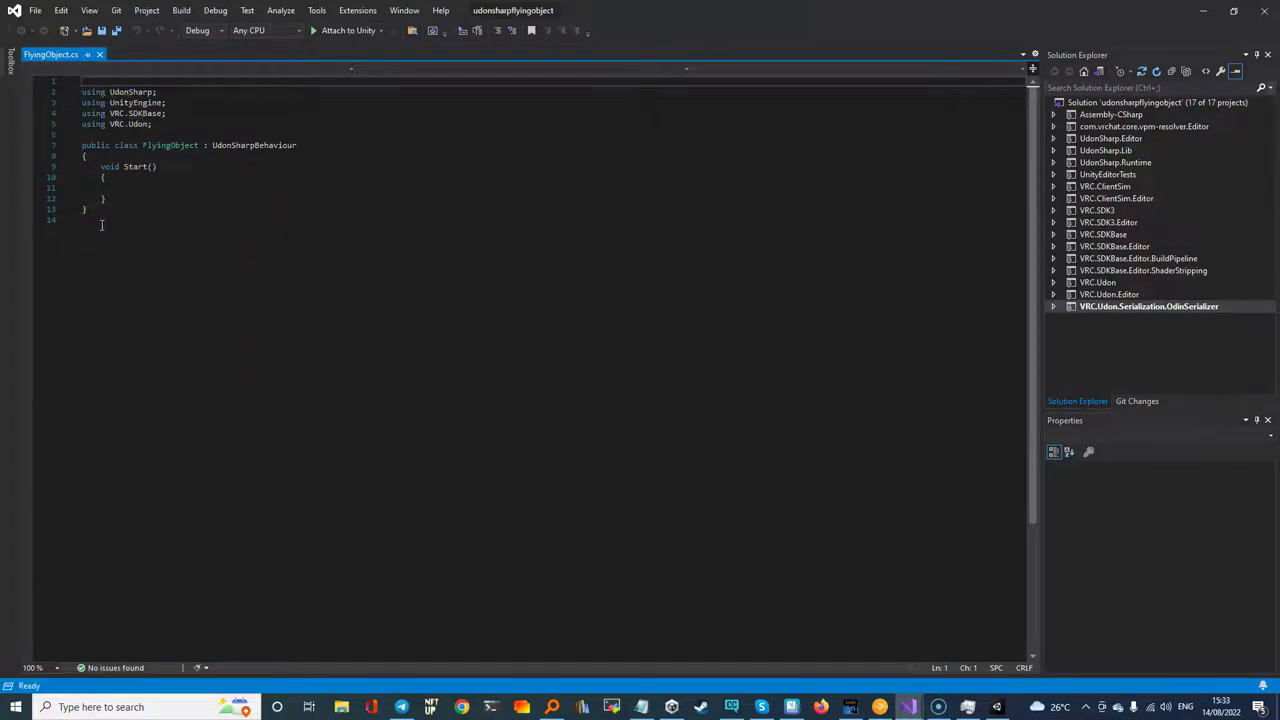
- Replace the entire template code in FlyingObject.cs with the copied flying script that sets the local player's velocity while the pickup is used
key("ctrl+a")
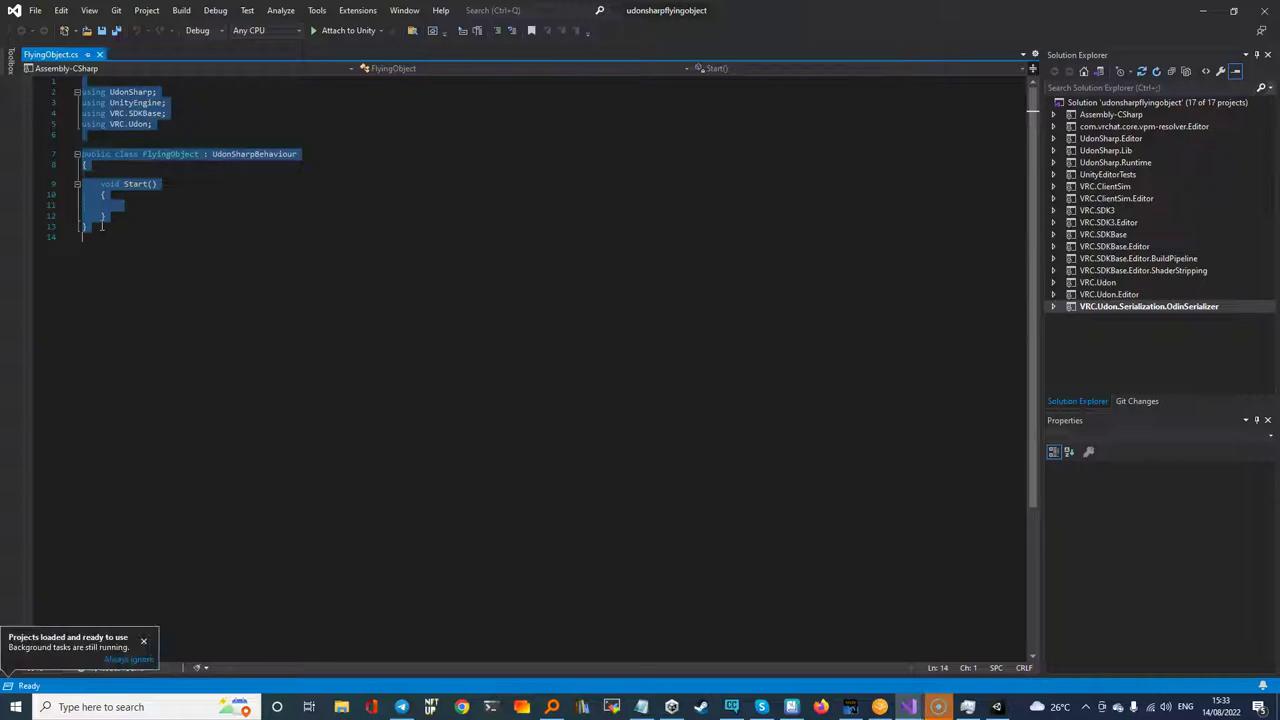
key("Delete")
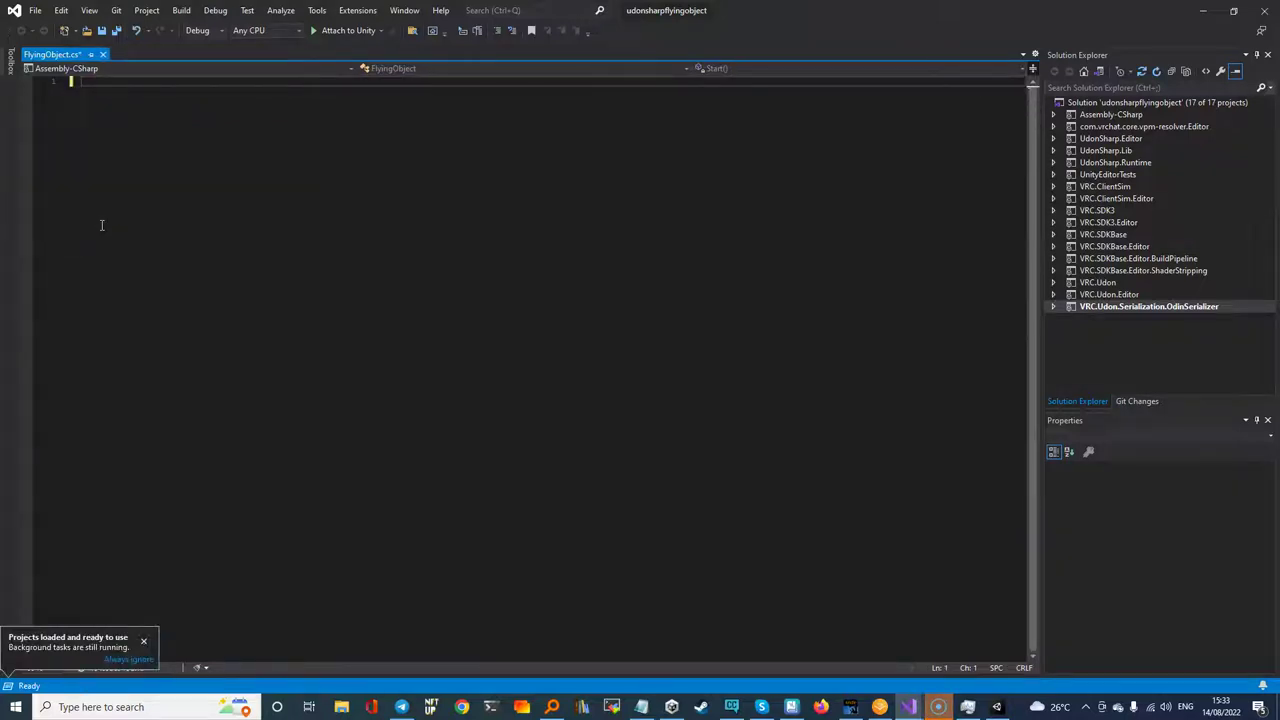
key("ctrl+v")
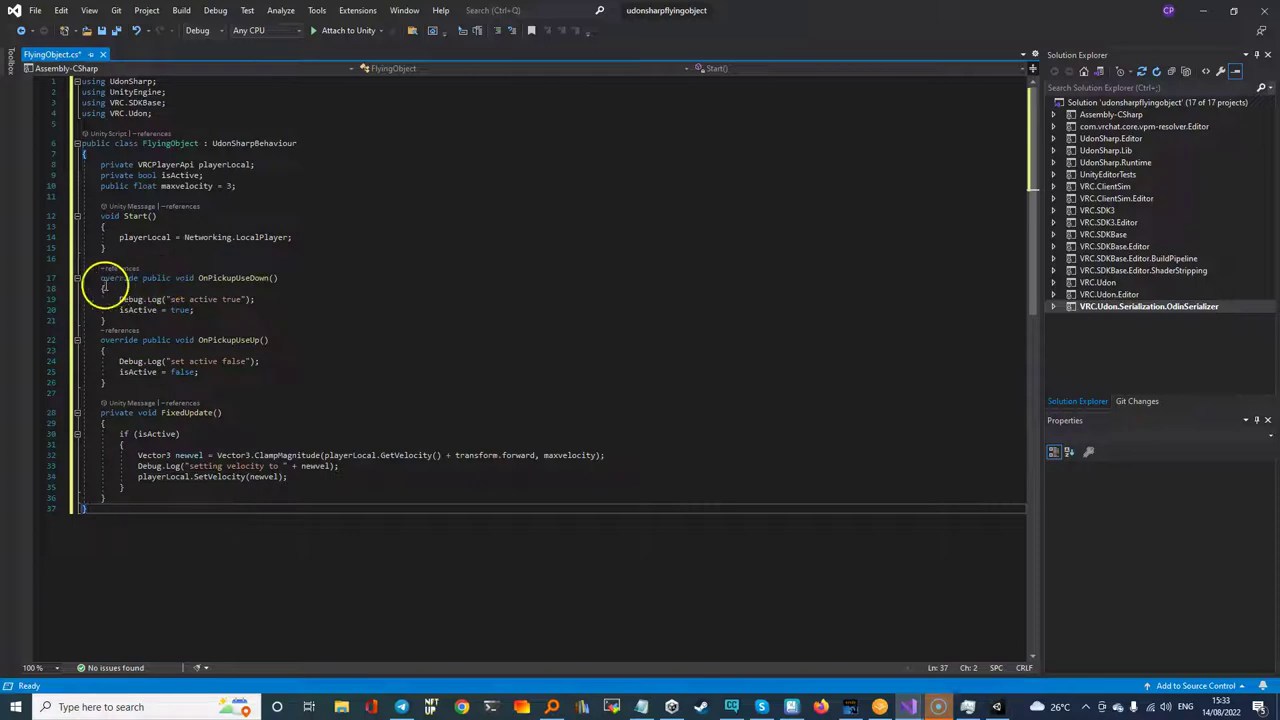
- Examine how OnPickupUseDown and OnPickupUseUp handle isActive and how FixedUpdate applies velocity to playerLocal
mouse_move(120, 298)
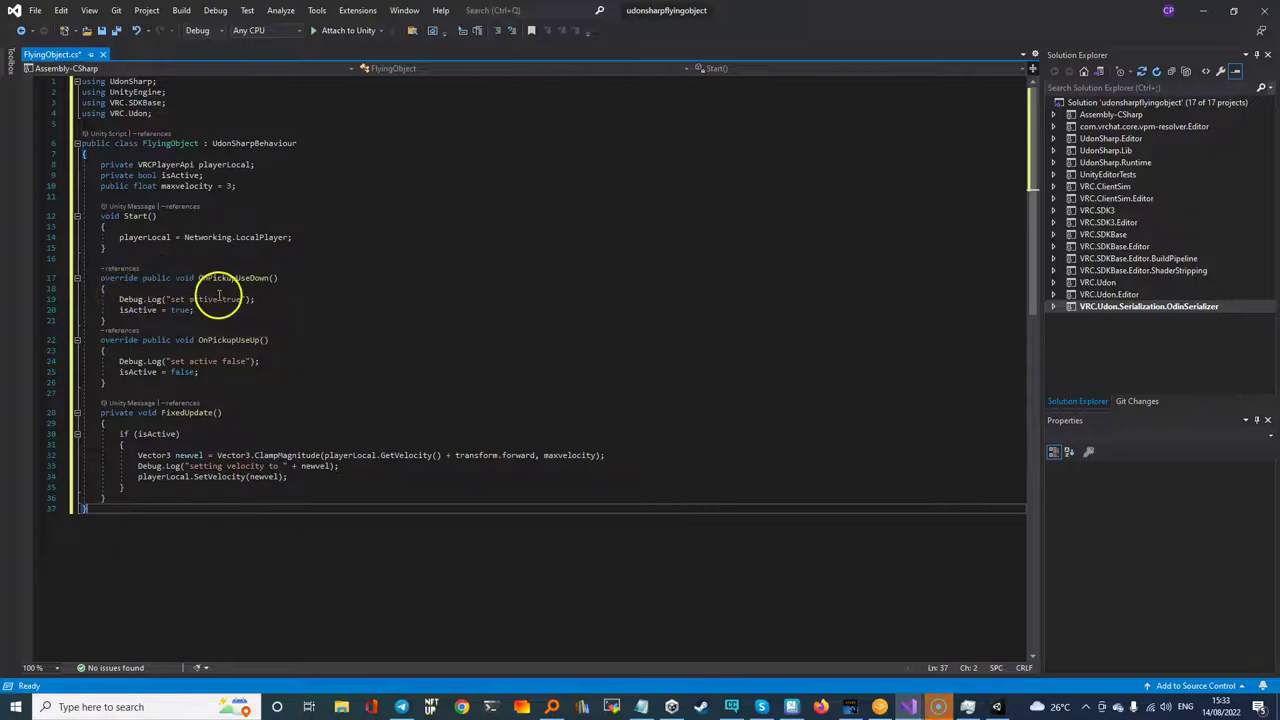
mouse_move(222, 285)
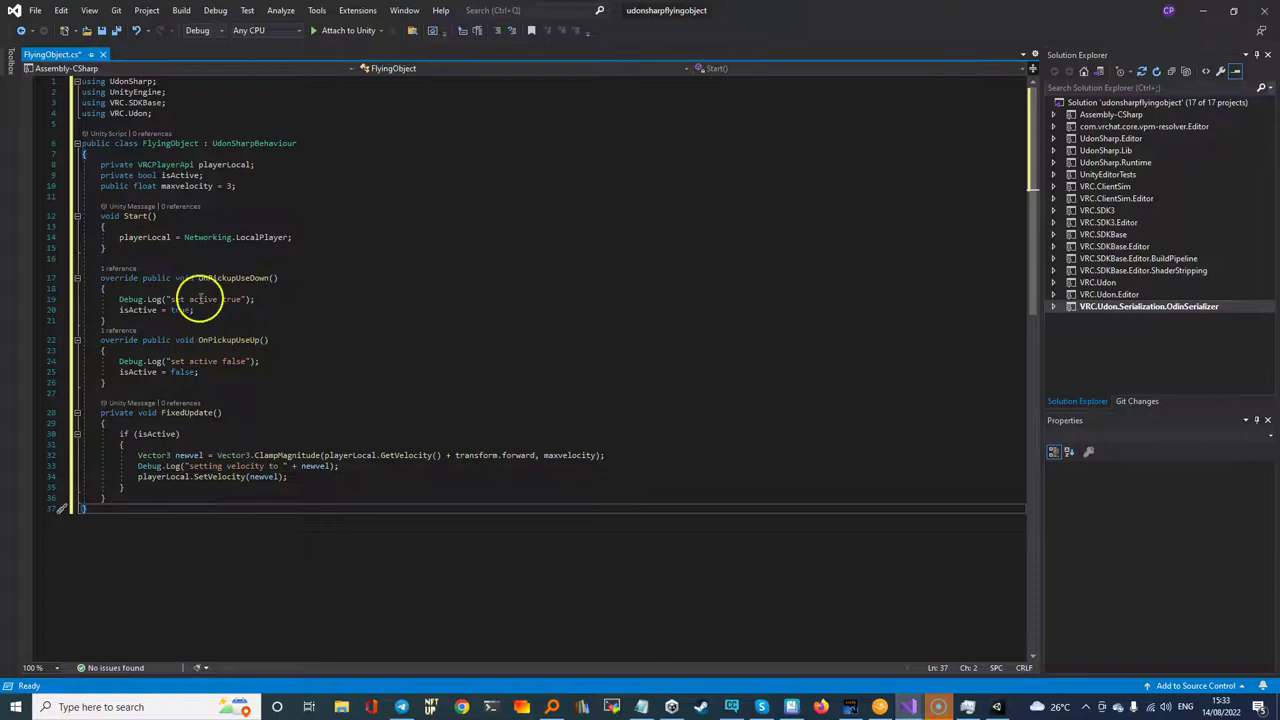
mouse_move(190, 299)
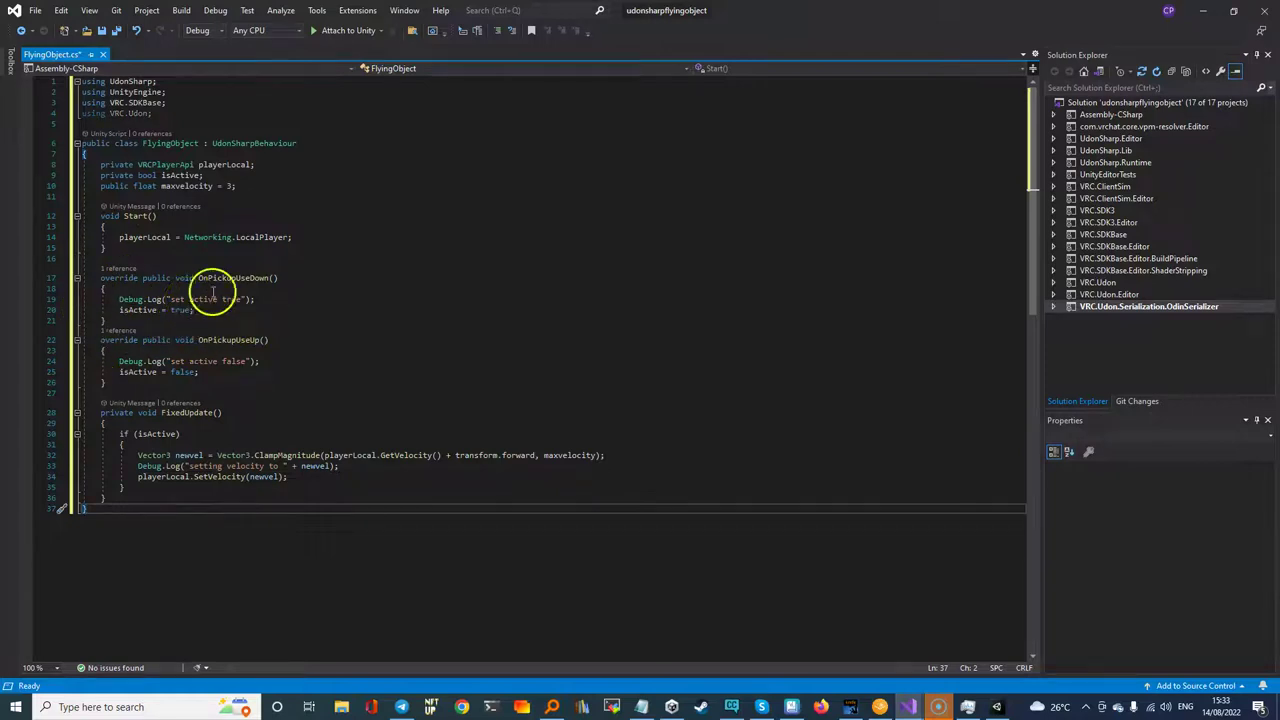
double_click(228, 278)
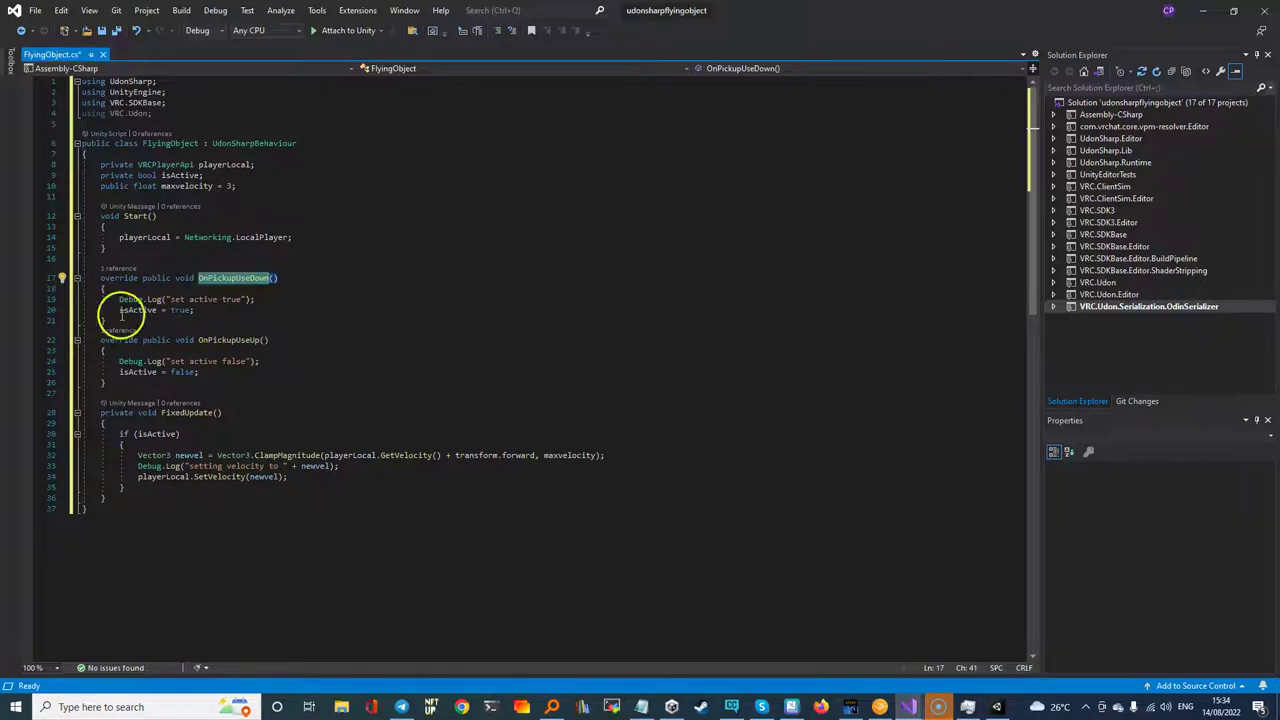
mouse_move(228, 286)
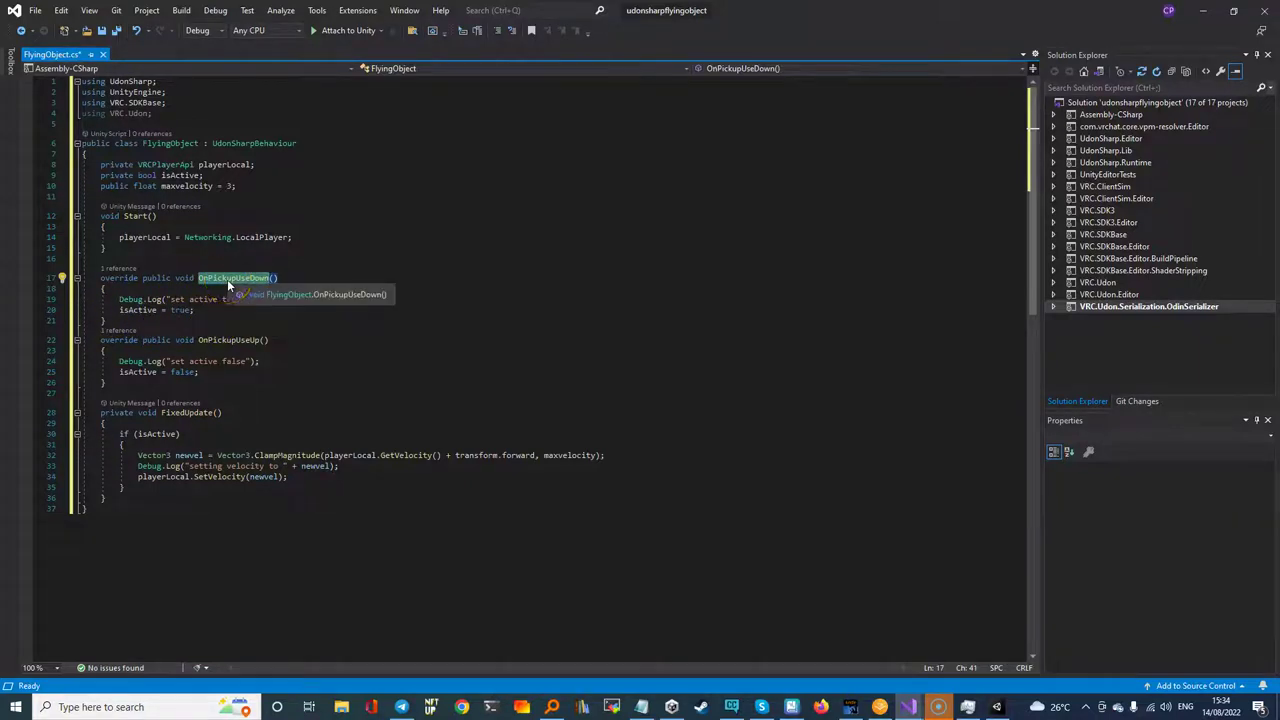
mouse_move(140, 310)
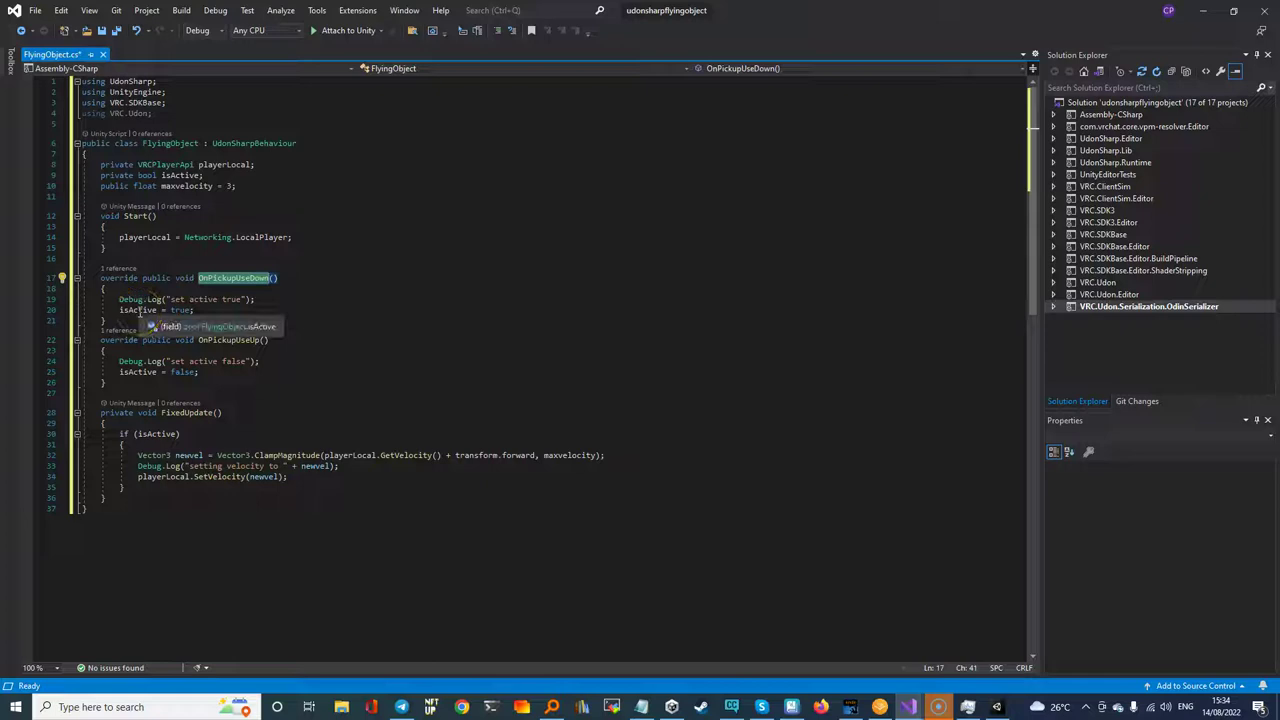
left_click(138, 310)
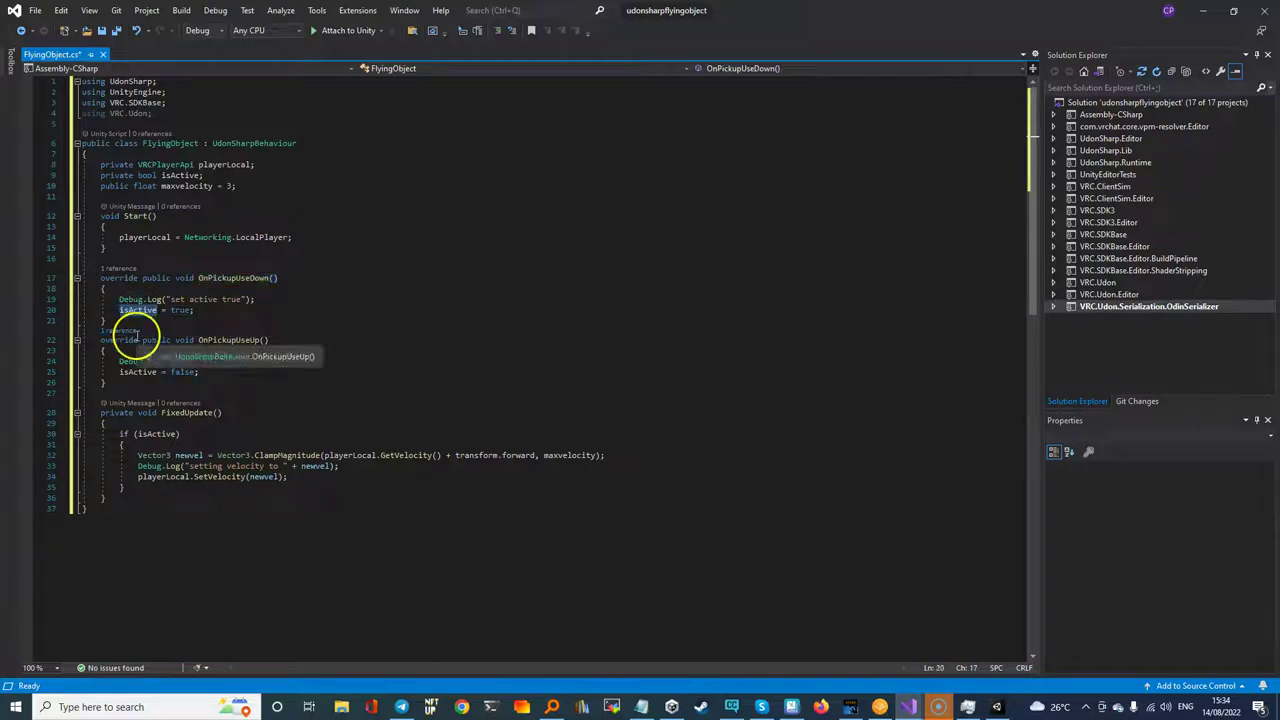
mouse_move(241, 345)
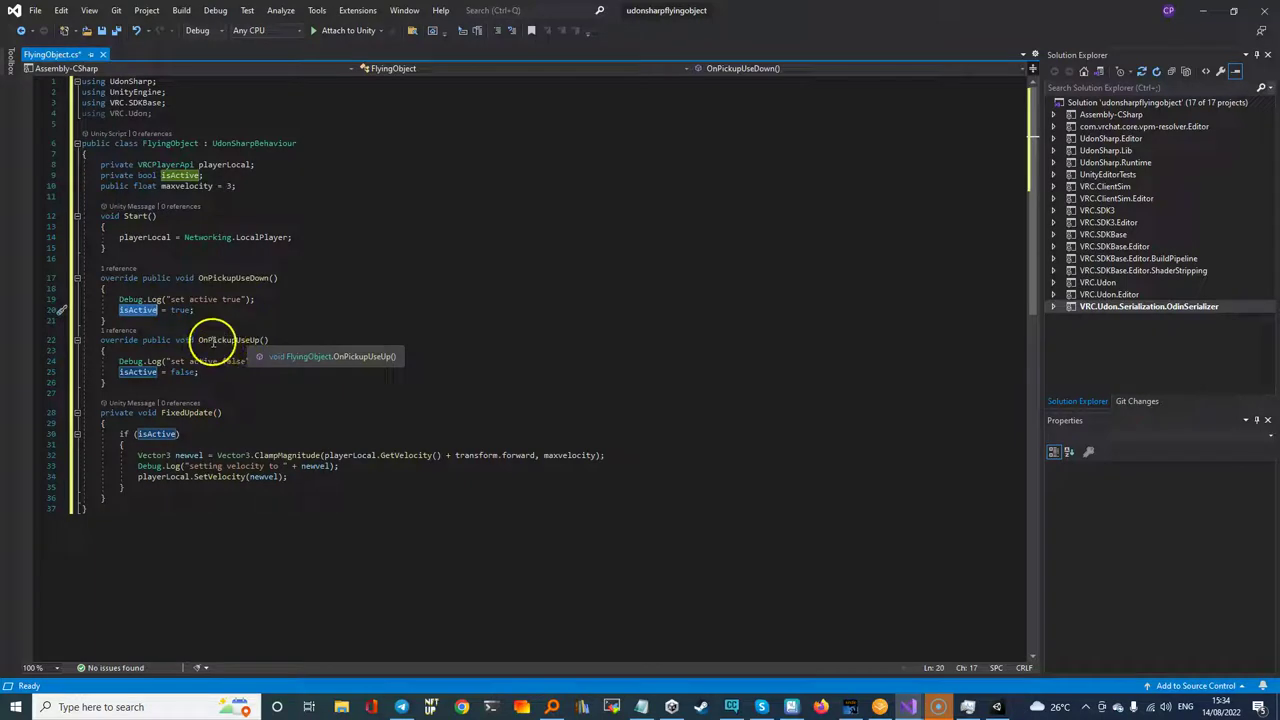
left_click(213, 341)
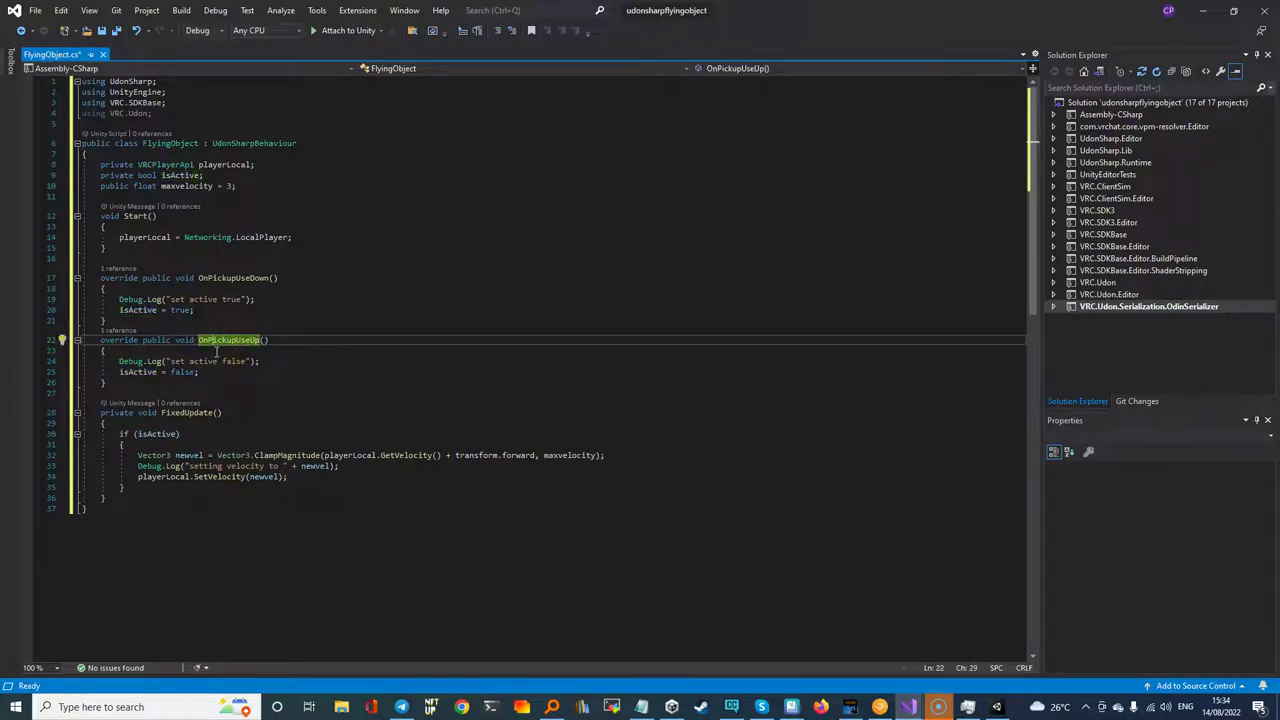
double_click(140, 372)
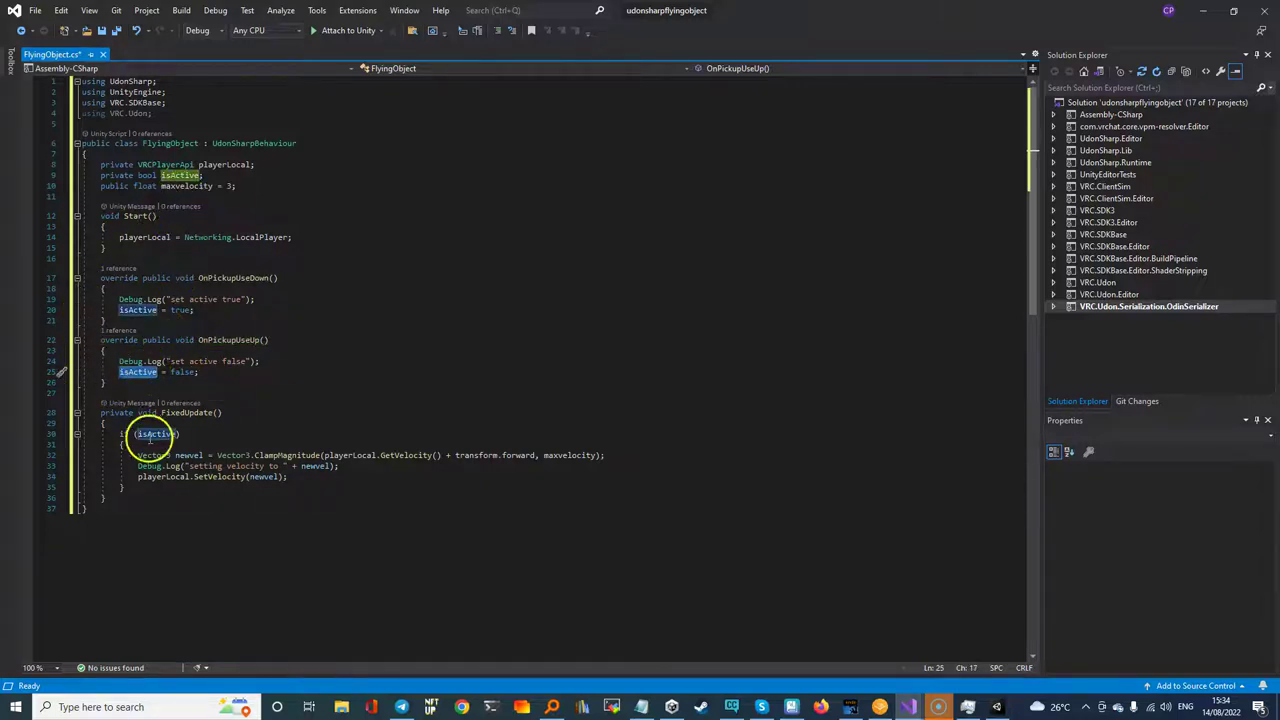
double_click(183, 413)
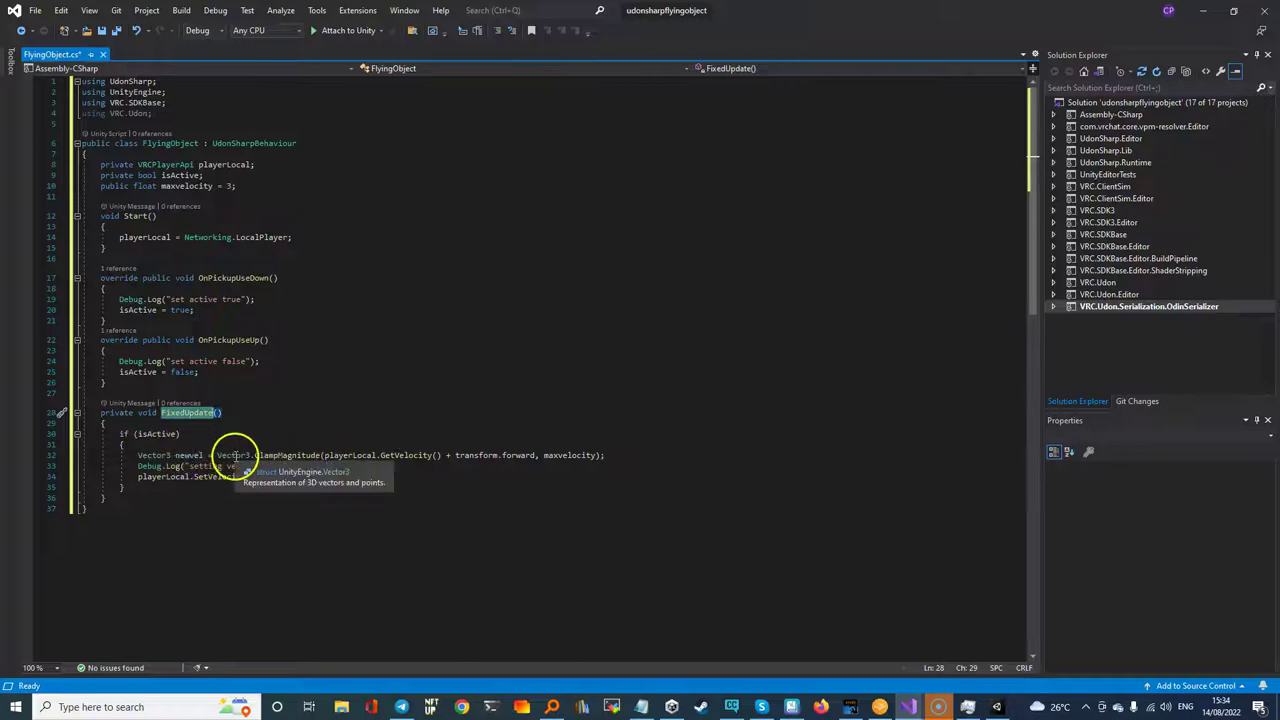
double_click(158, 477)
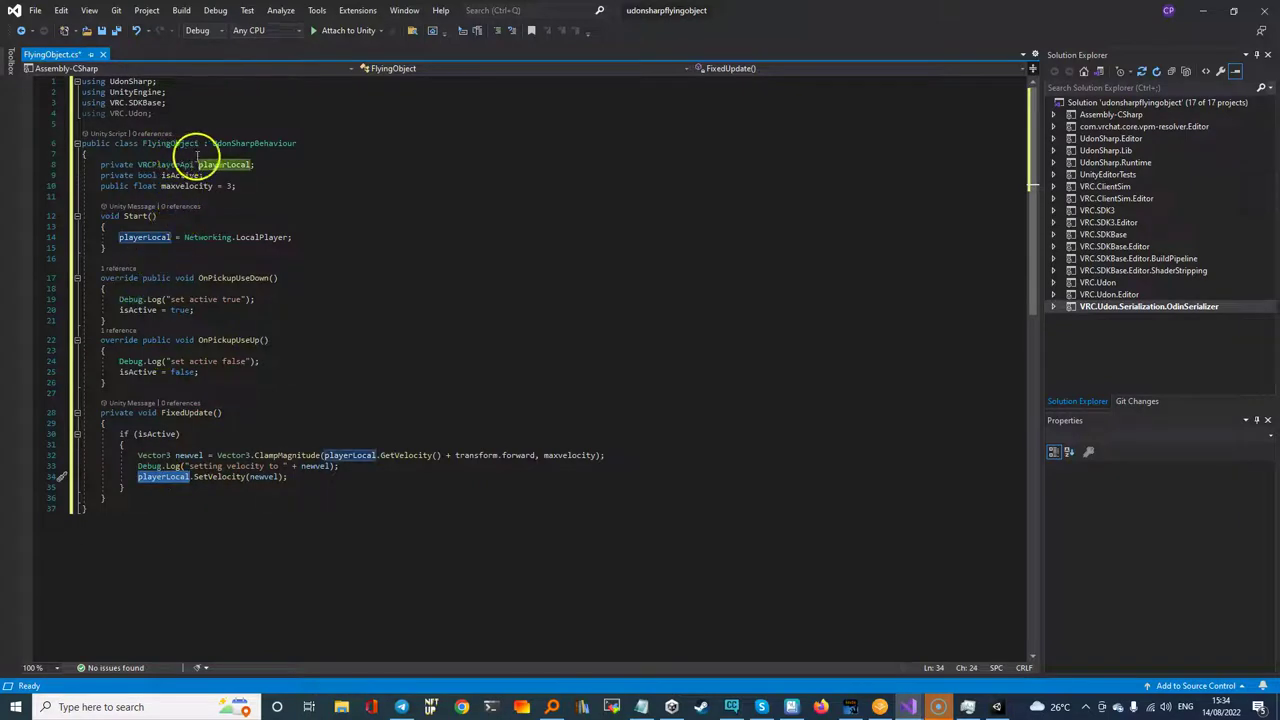
- Examine the Networking.LocalPlayer assignment, the public maxvelocity field and the FixedUpdate method in the FlyingObject script
double_click(263, 237)
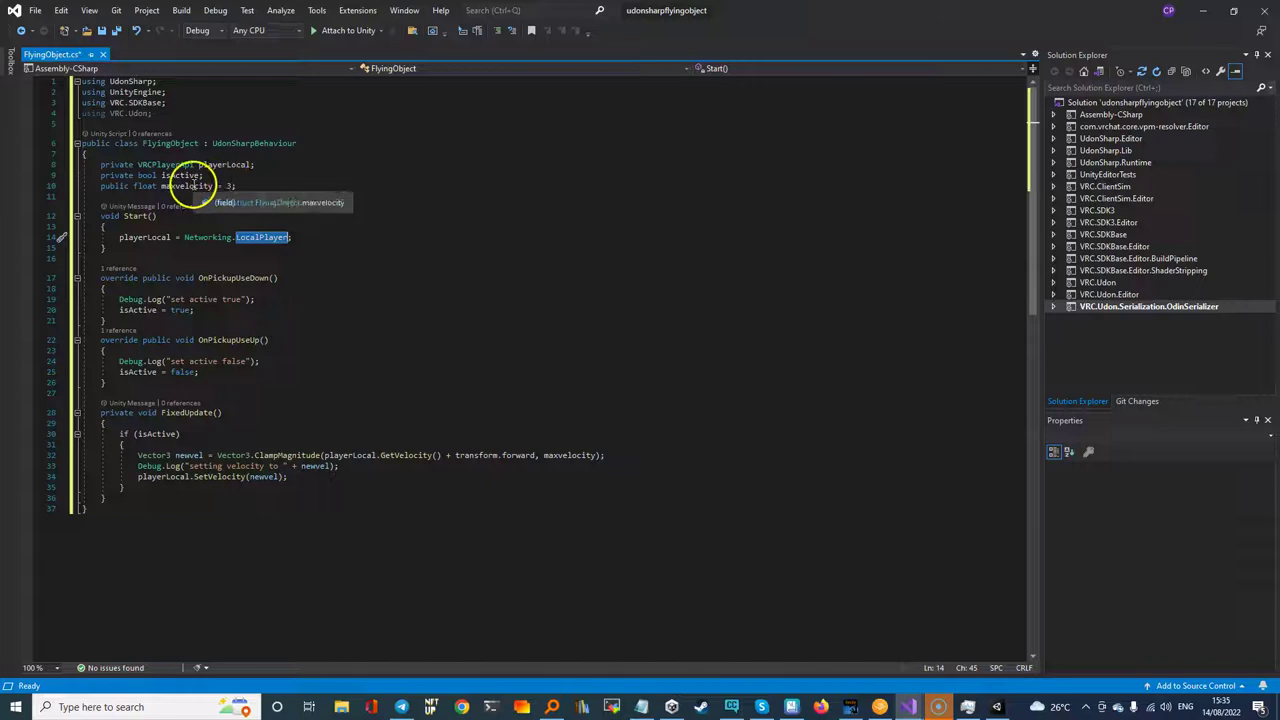
left_click_drag(98, 186, 238, 184)
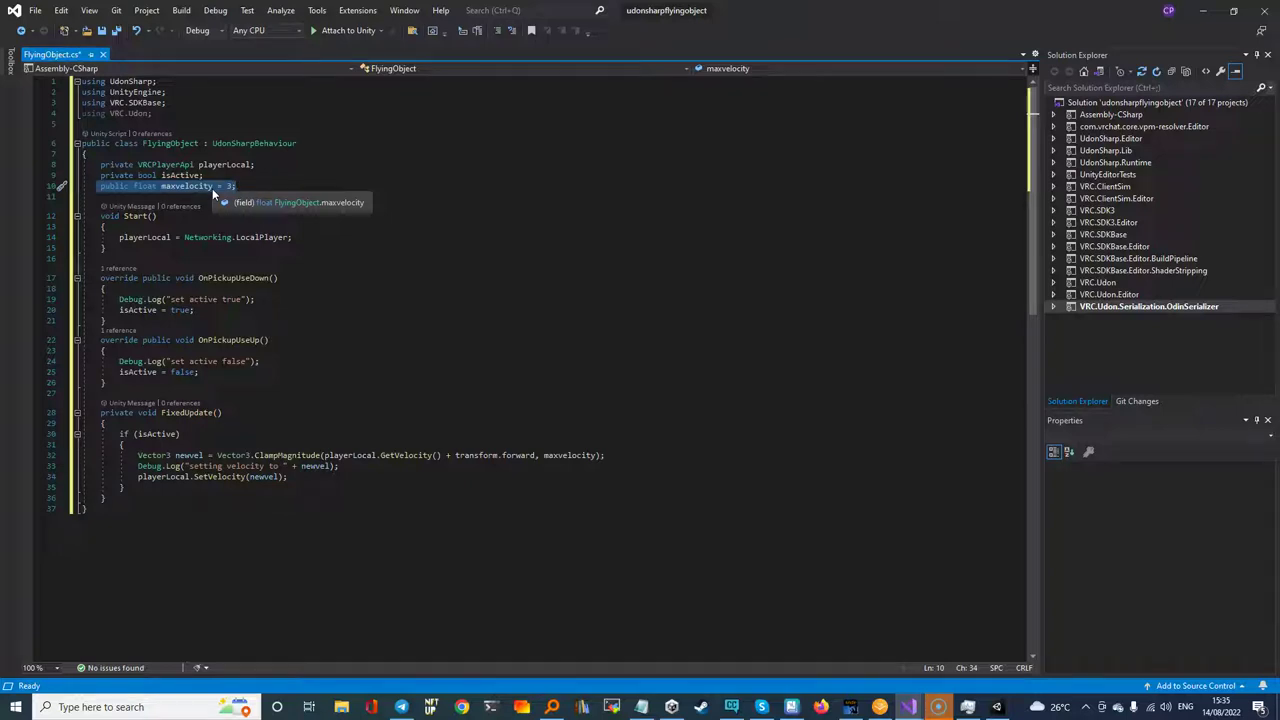
left_click(237, 409)
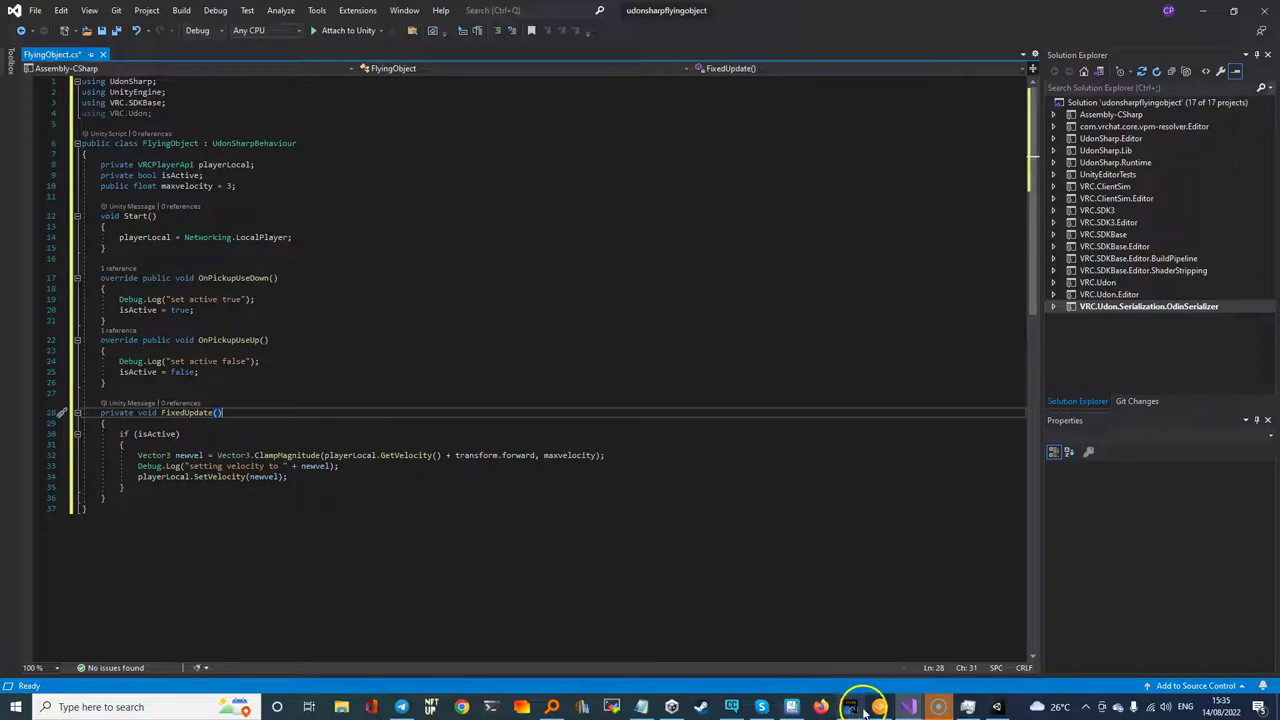
- Switch to Unity and add the Flying Object script as a component on the Capsule
left_click(996, 708)
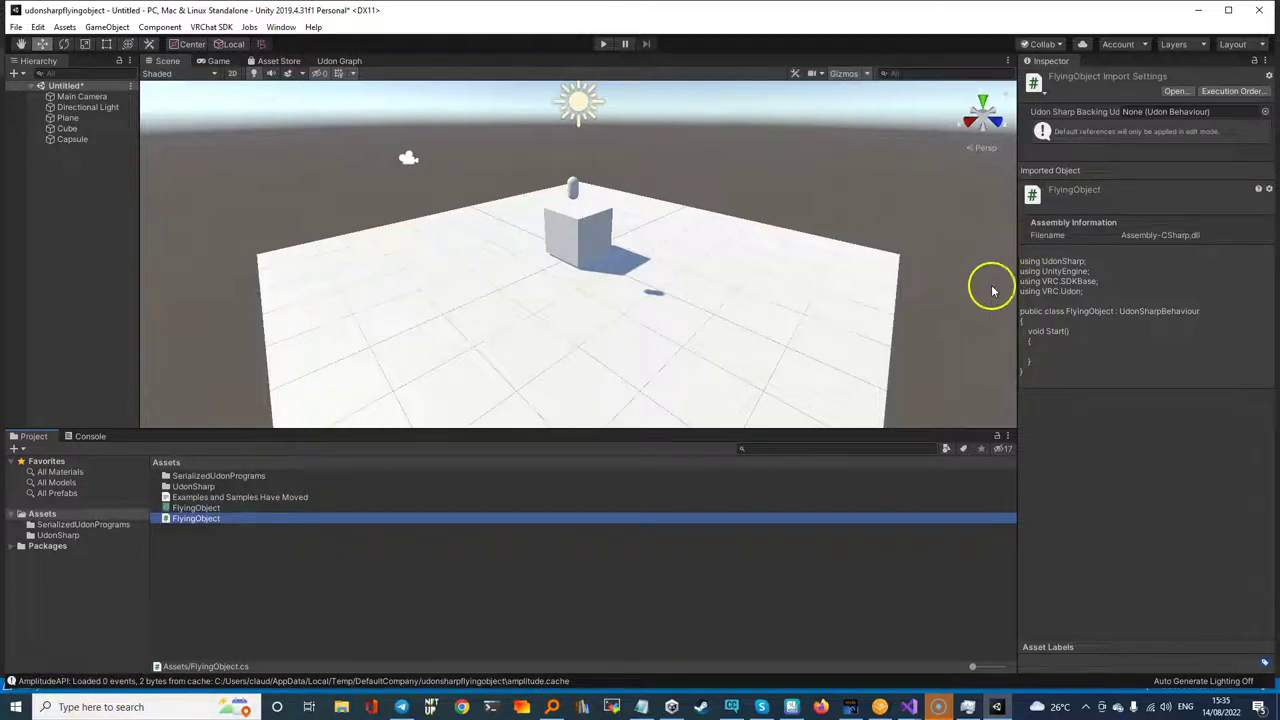
left_click(72, 140)
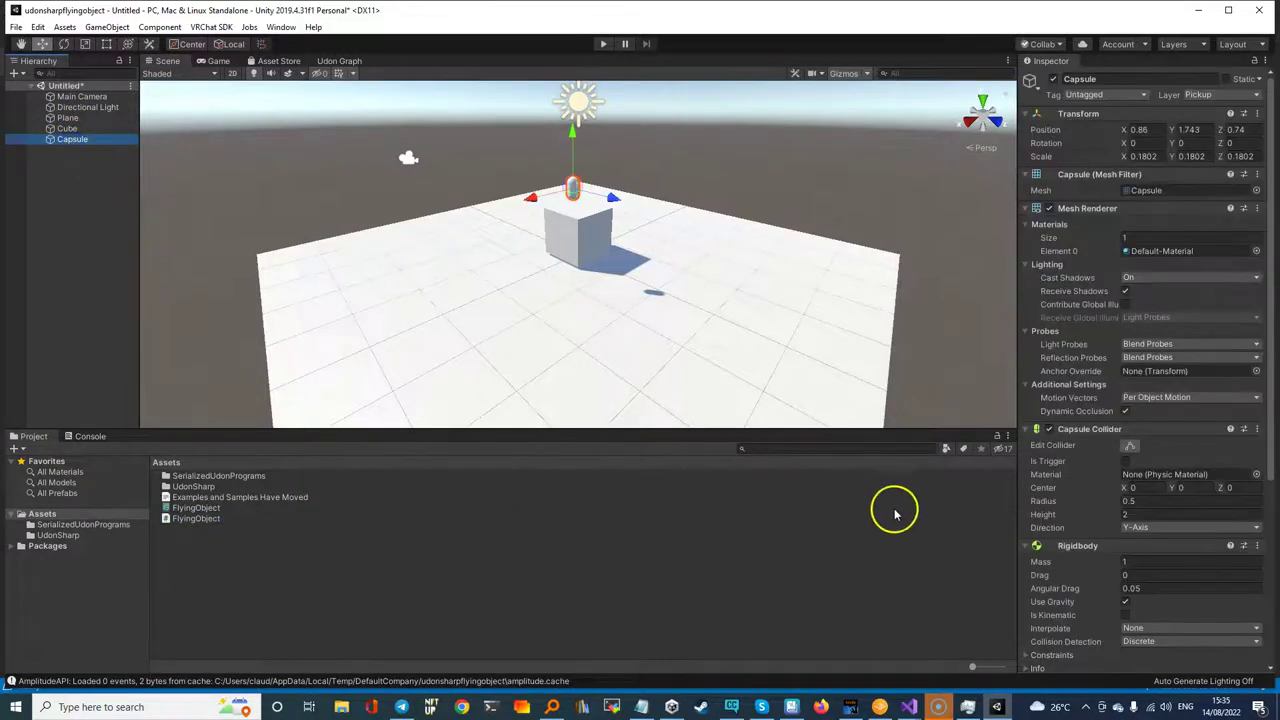
scroll(1134, 500, "down", 5)
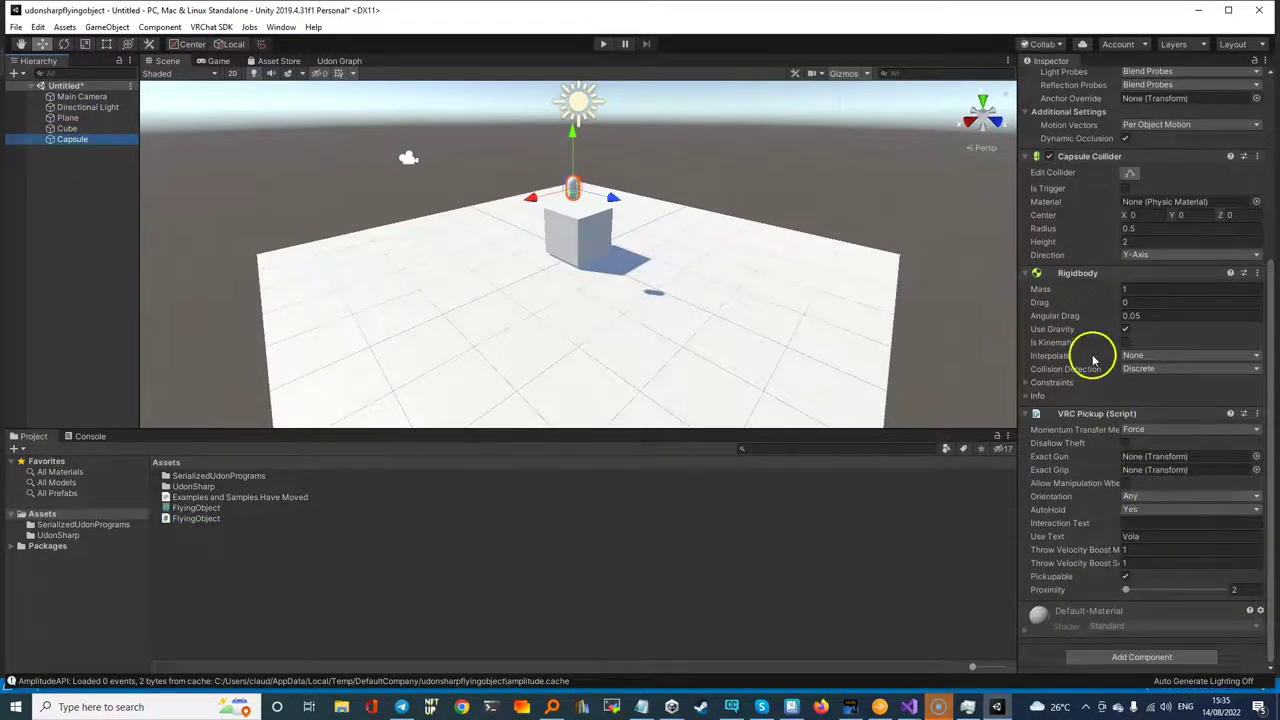
left_click(1123, 658)
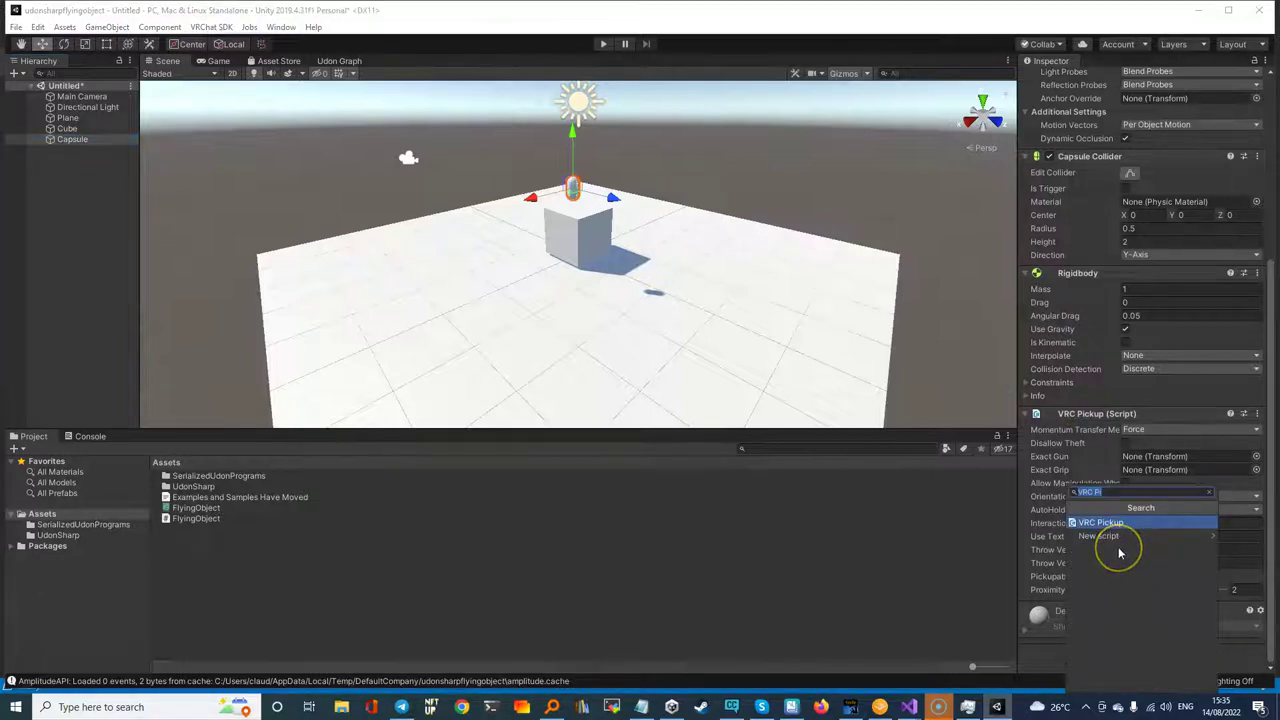
type("fly")
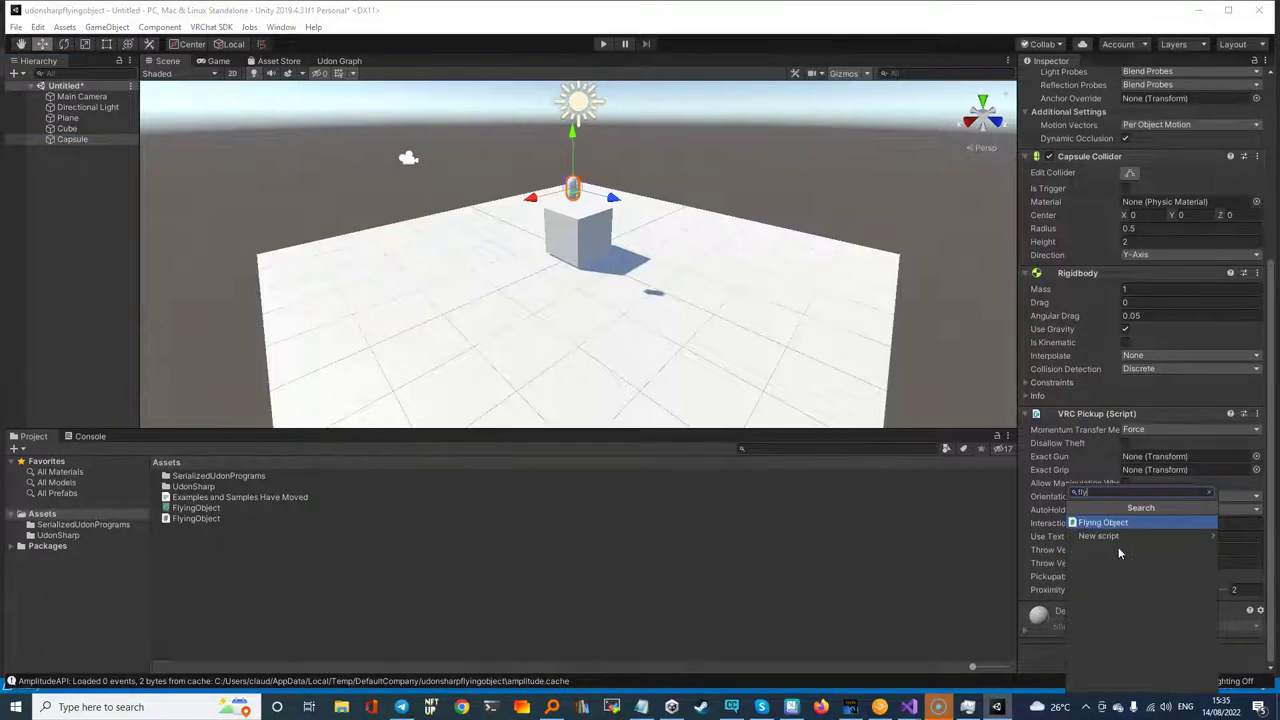
left_click(1106, 529)
left_click(1095, 536)
left_click(1093, 541)
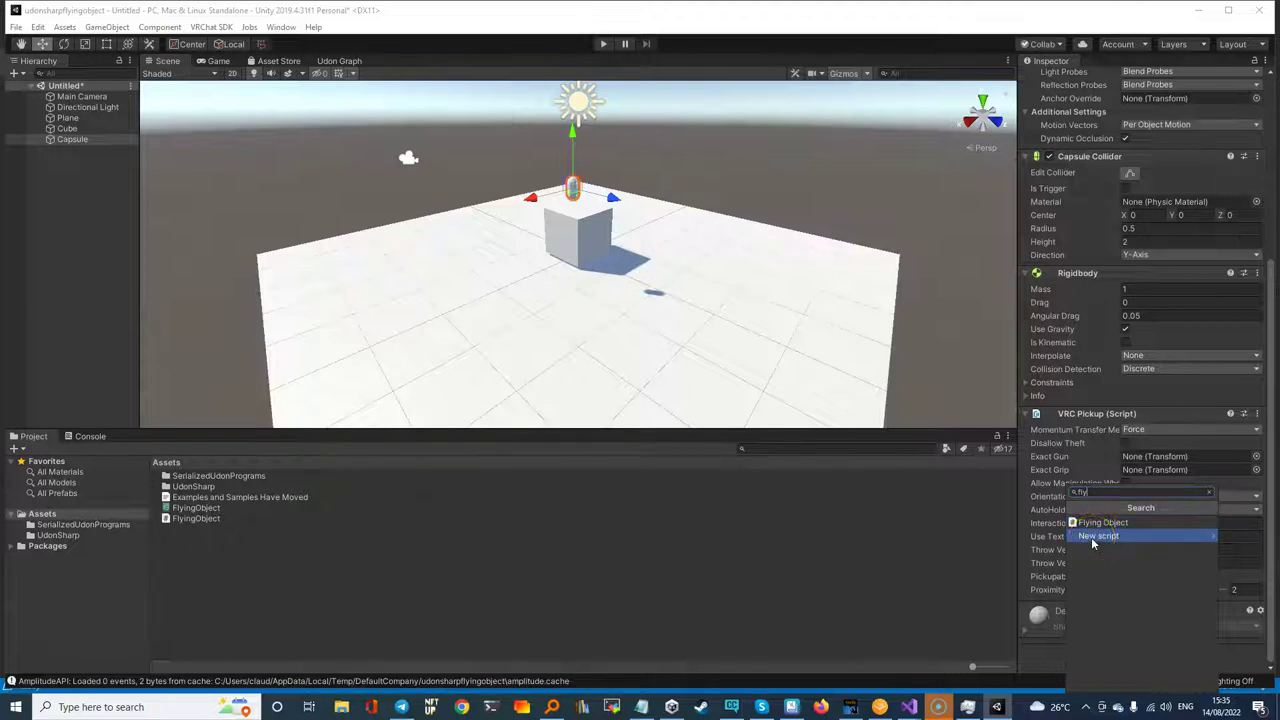
left_click(1097, 530)
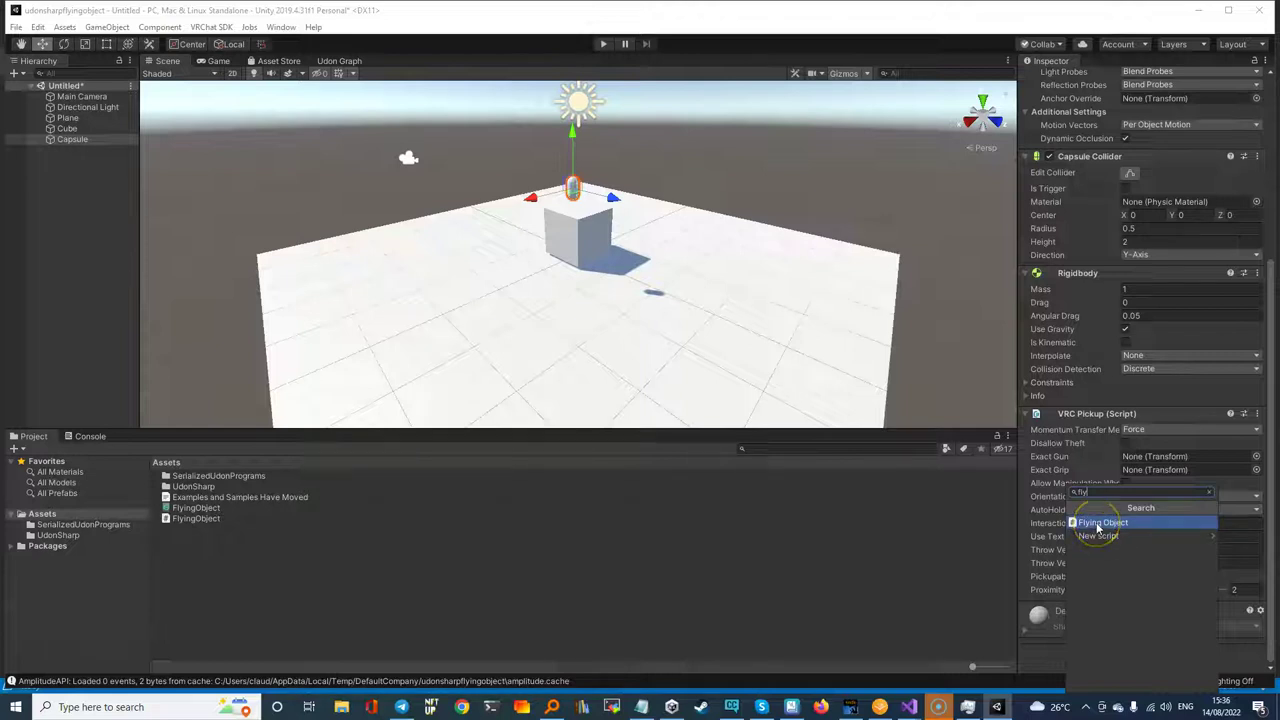
left_click(1096, 522)
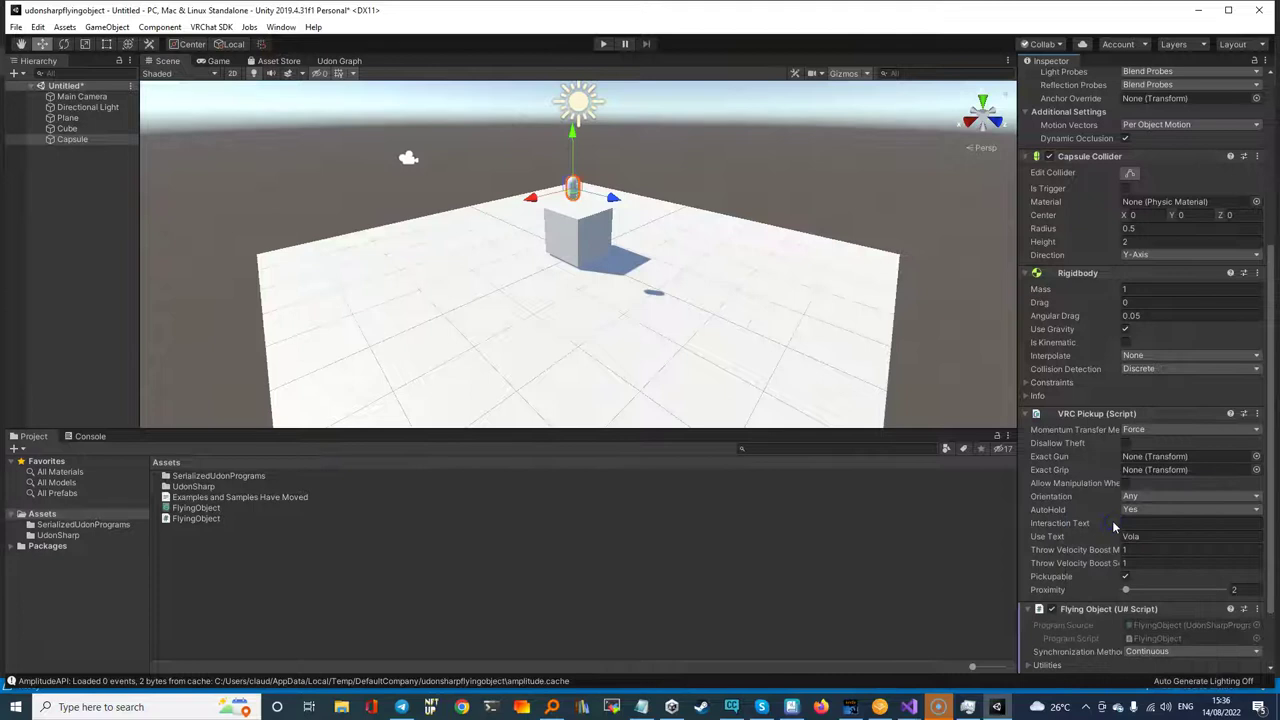
- Expand the Flying Object component's utilities and compile all UdonSharp programs
scroll(1120, 517, "down", 2)
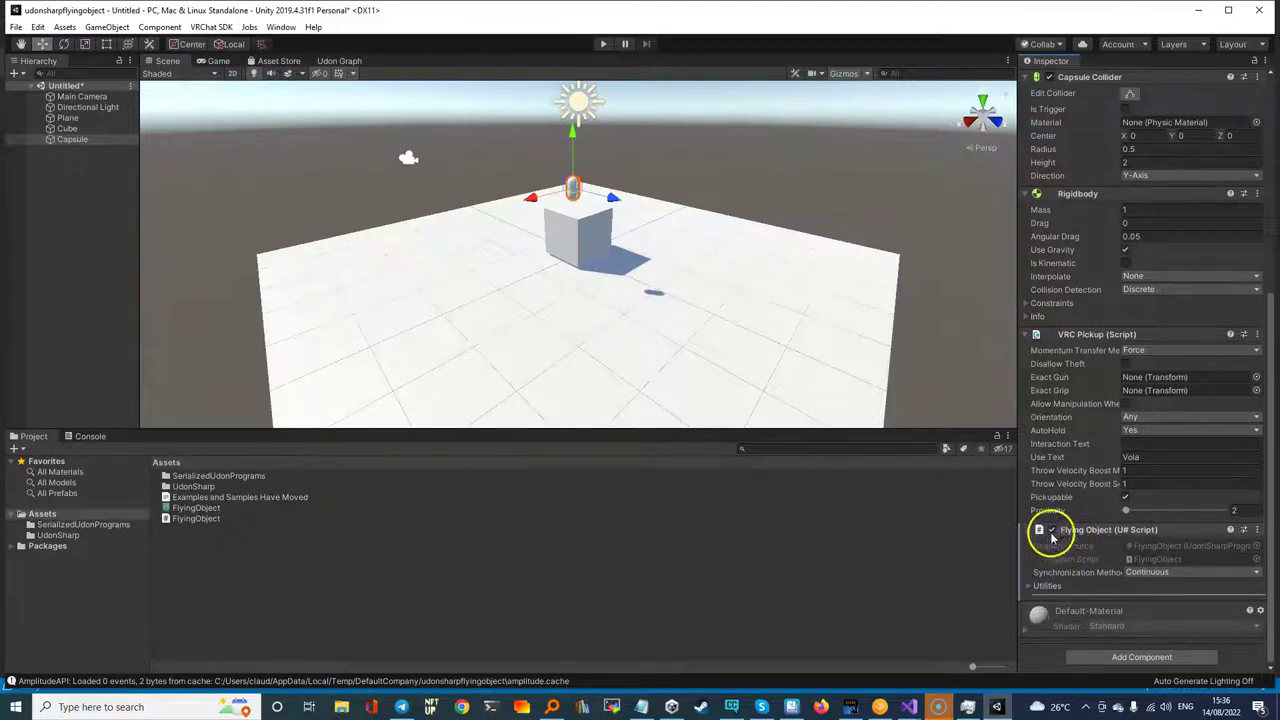
left_click(1028, 586)
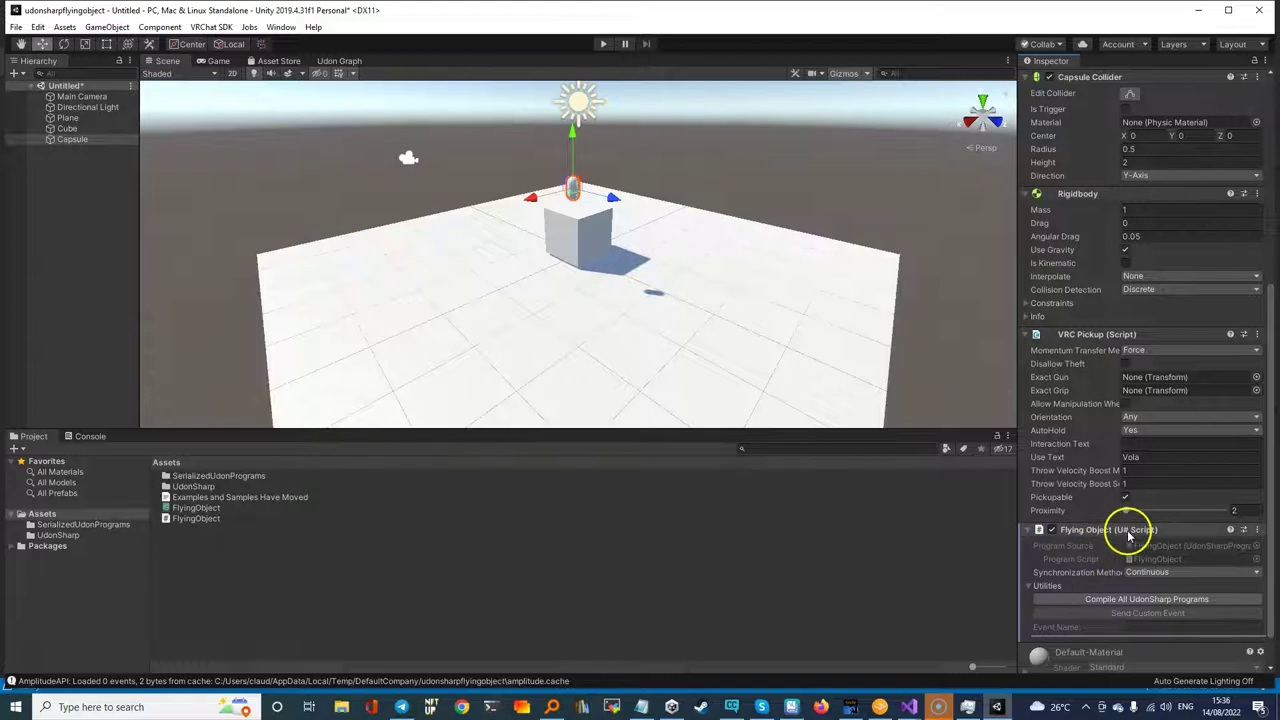
left_click(1083, 600)
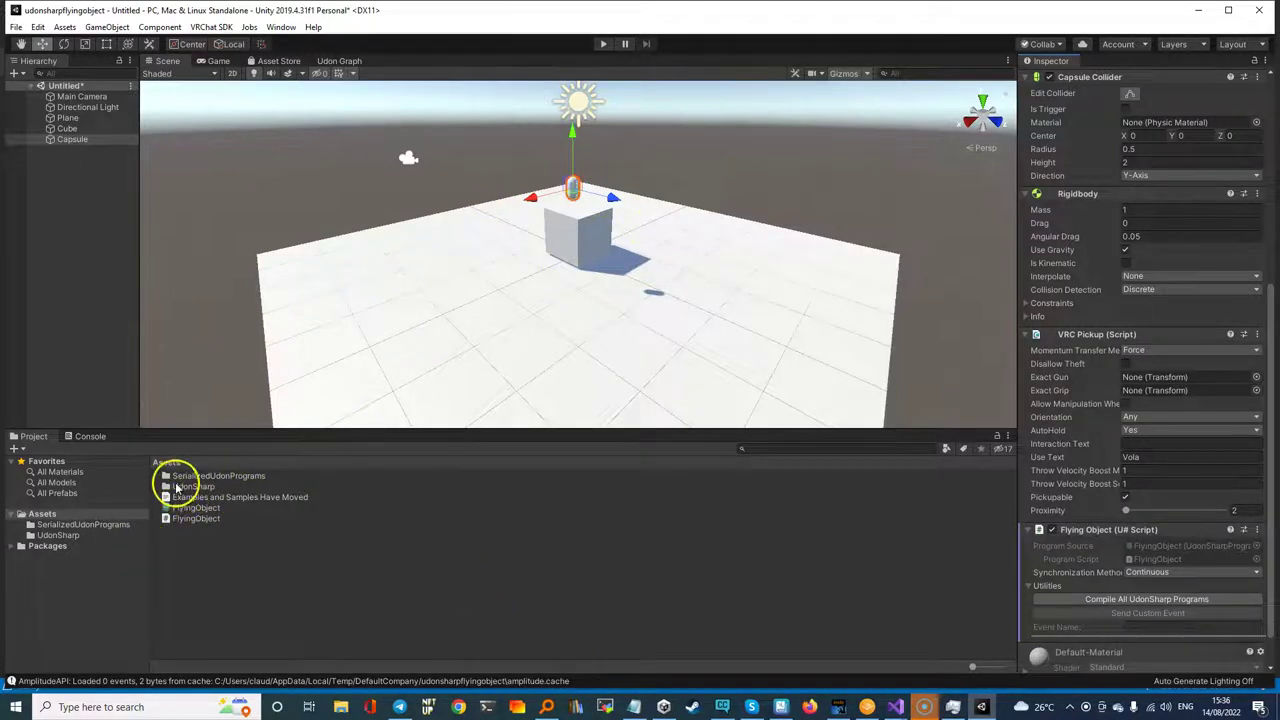
- Clear the console, try to run the scene in play mode and inspect the logged error's details
left_click(86, 437)
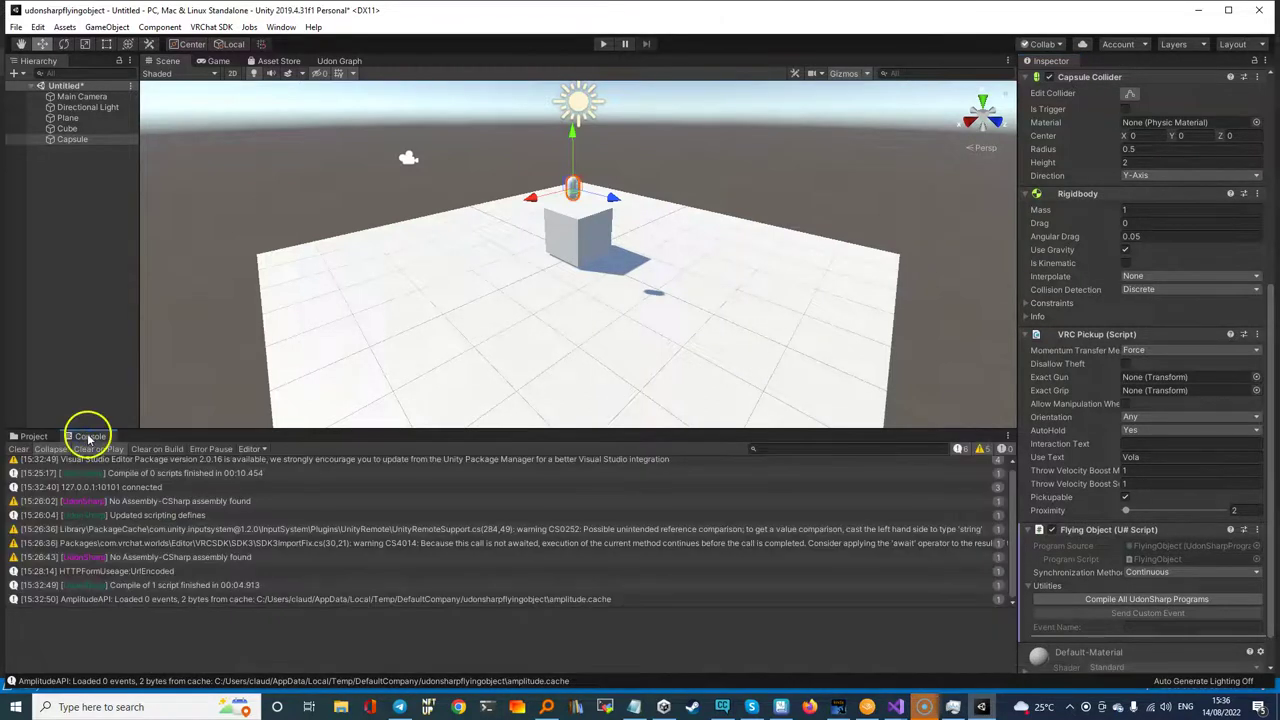
left_click(17, 449)
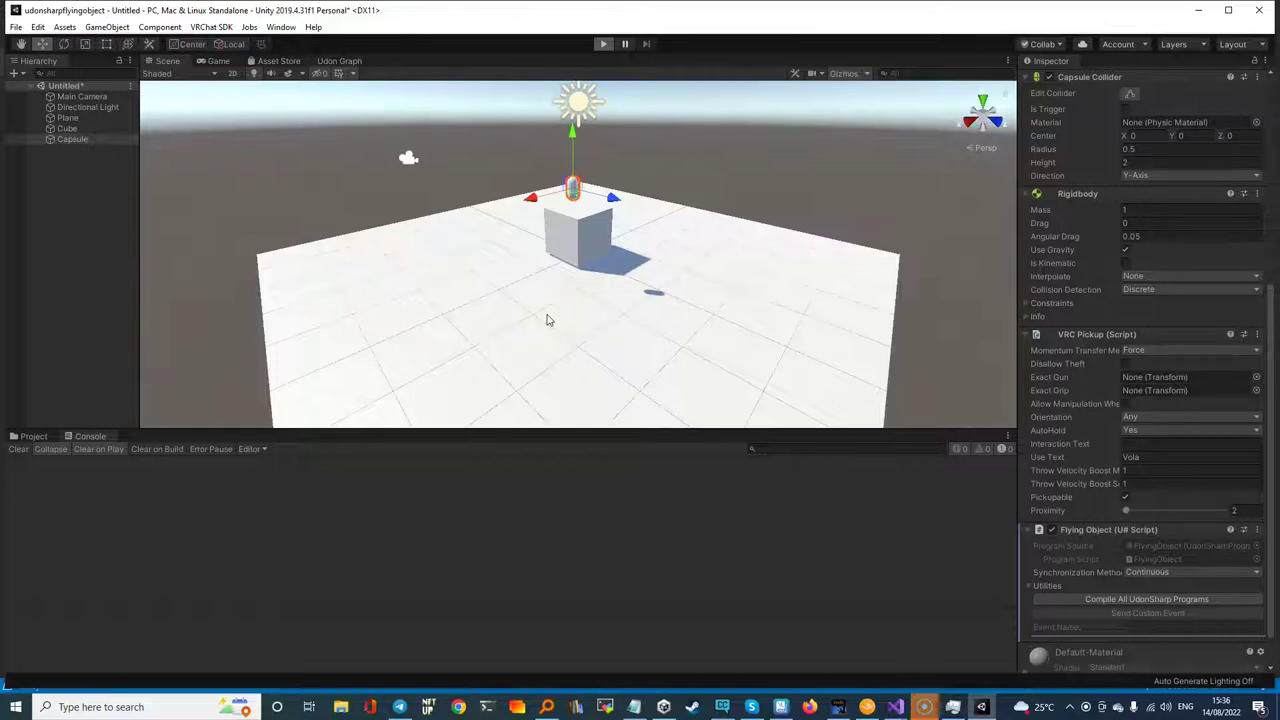
key("ctrl+p")
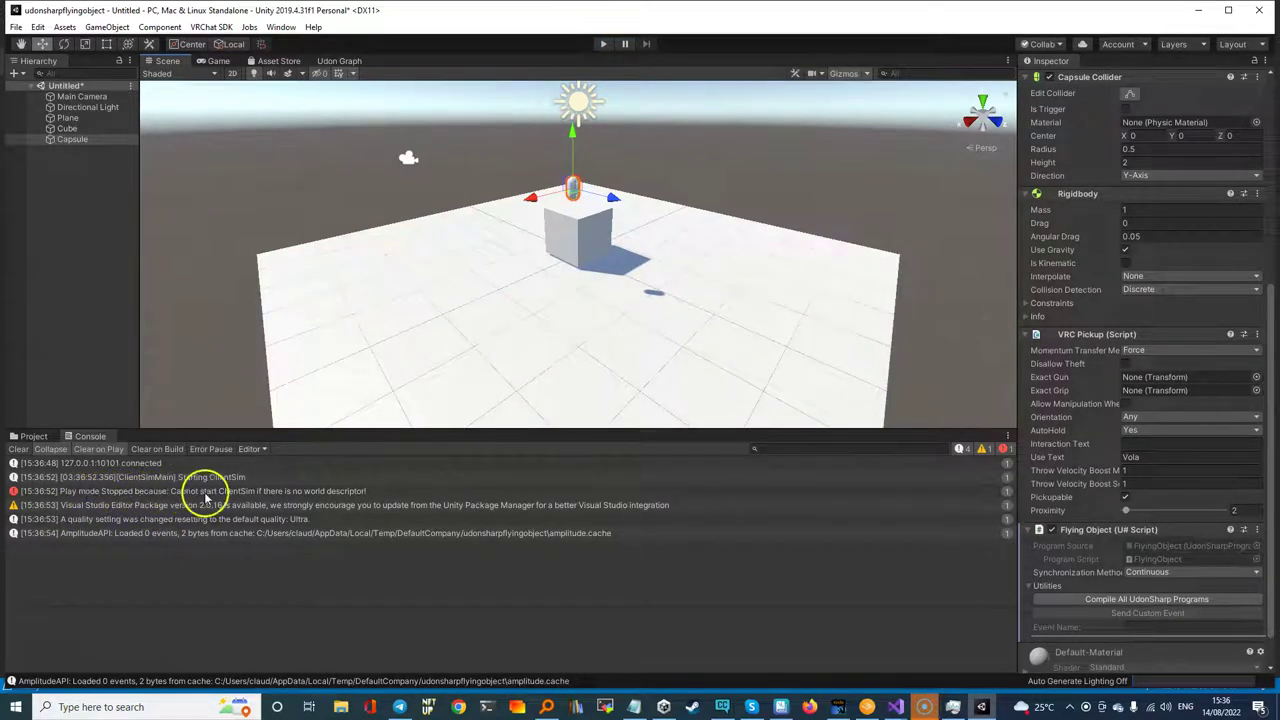
left_click(320, 492)
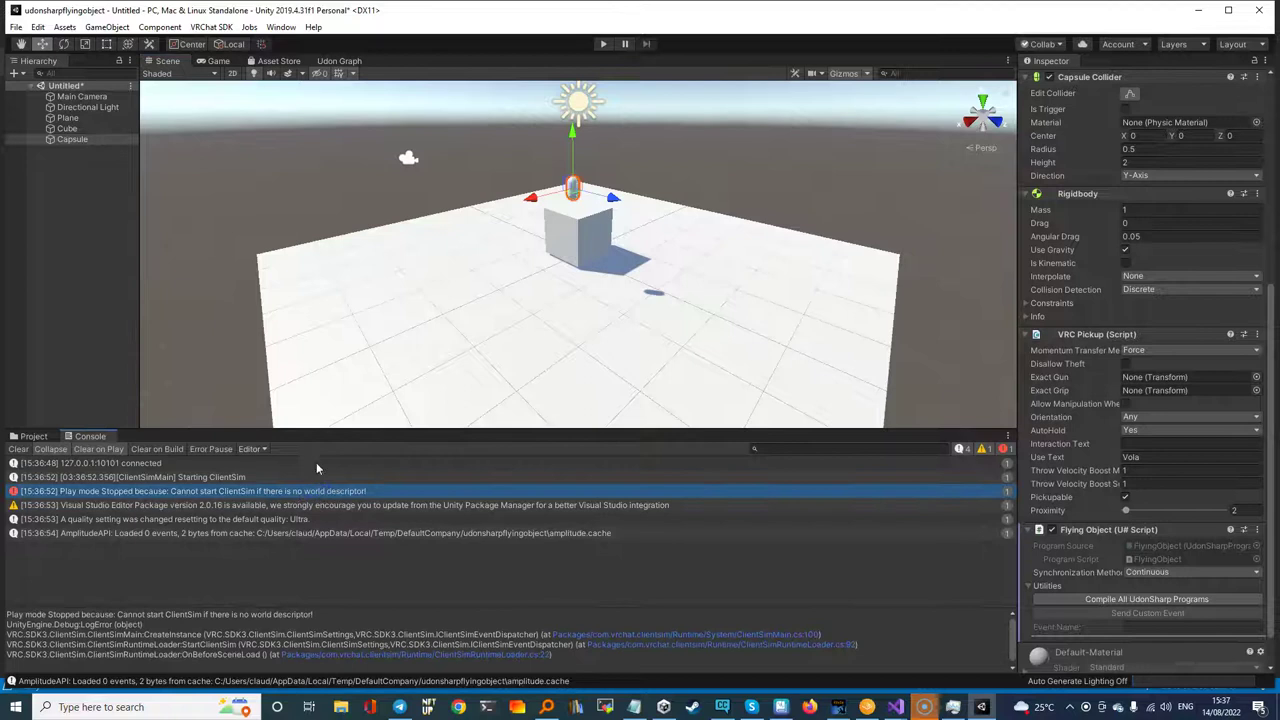
- Search all assets and packages for "world" and place the VRCWorld prefab in the scene
left_click(64, 86)
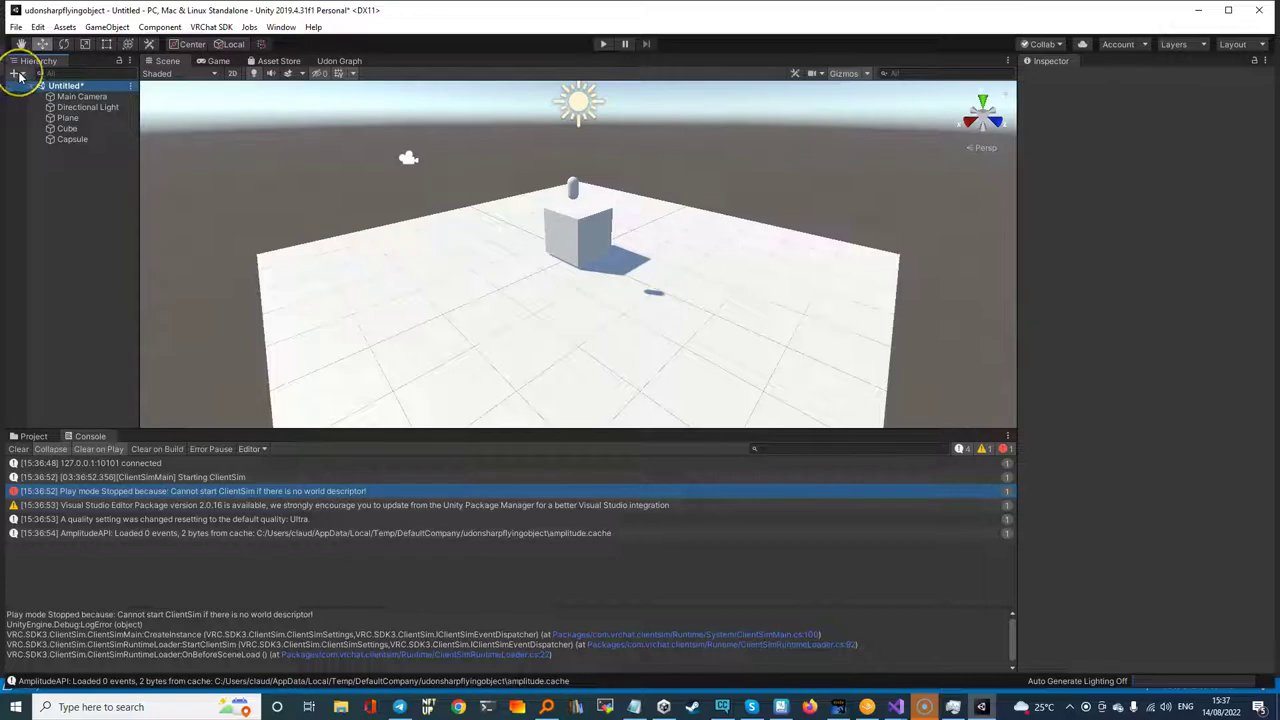
left_click(33, 437)
left_click(804, 447)
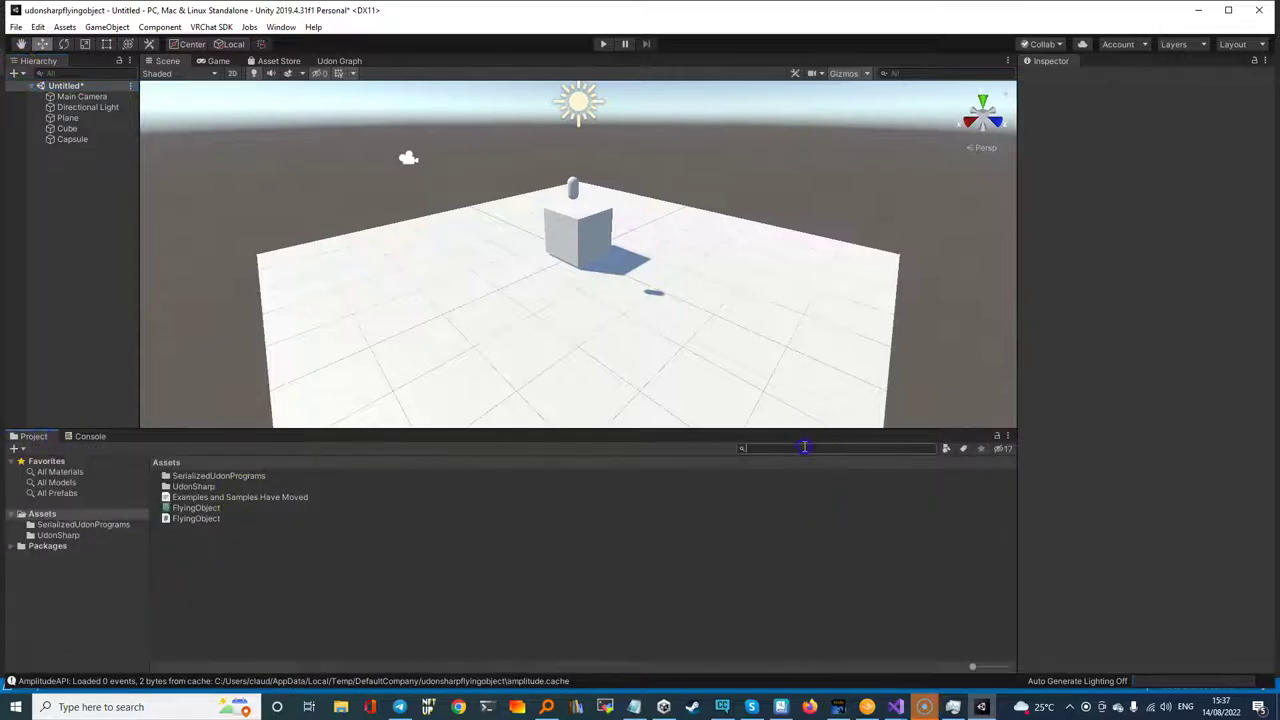
type("vrc")
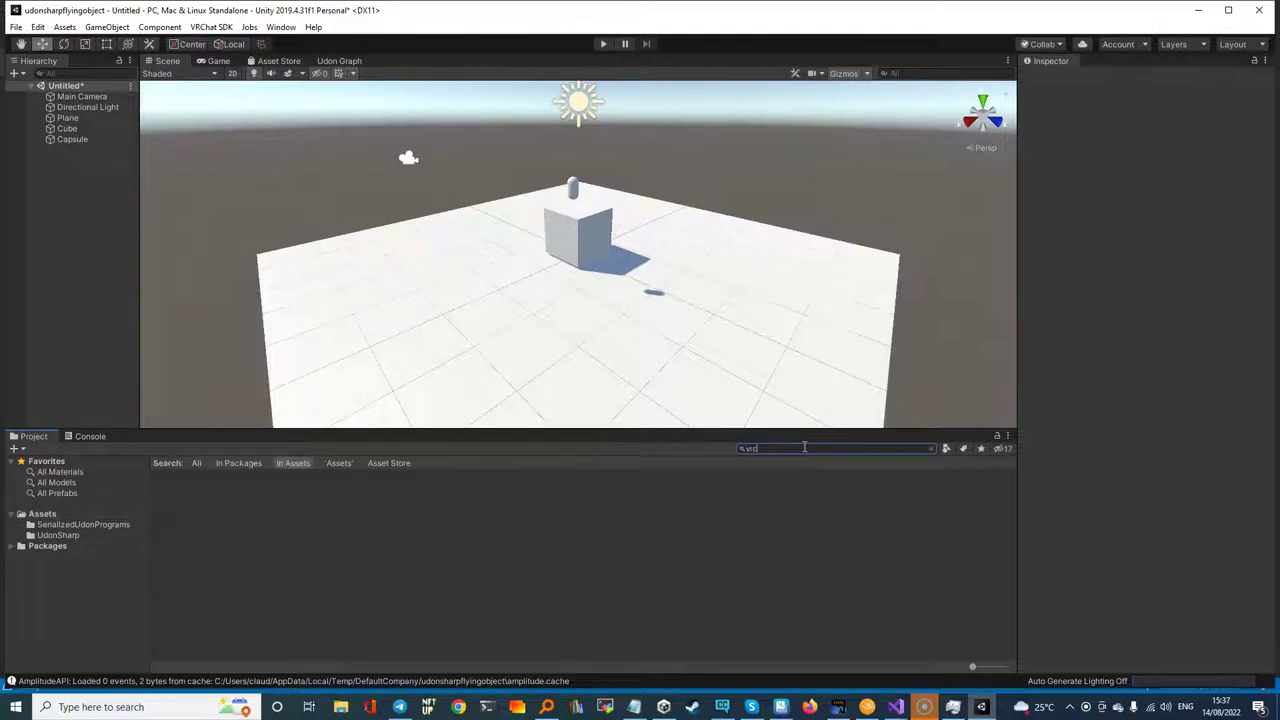
type(" world")
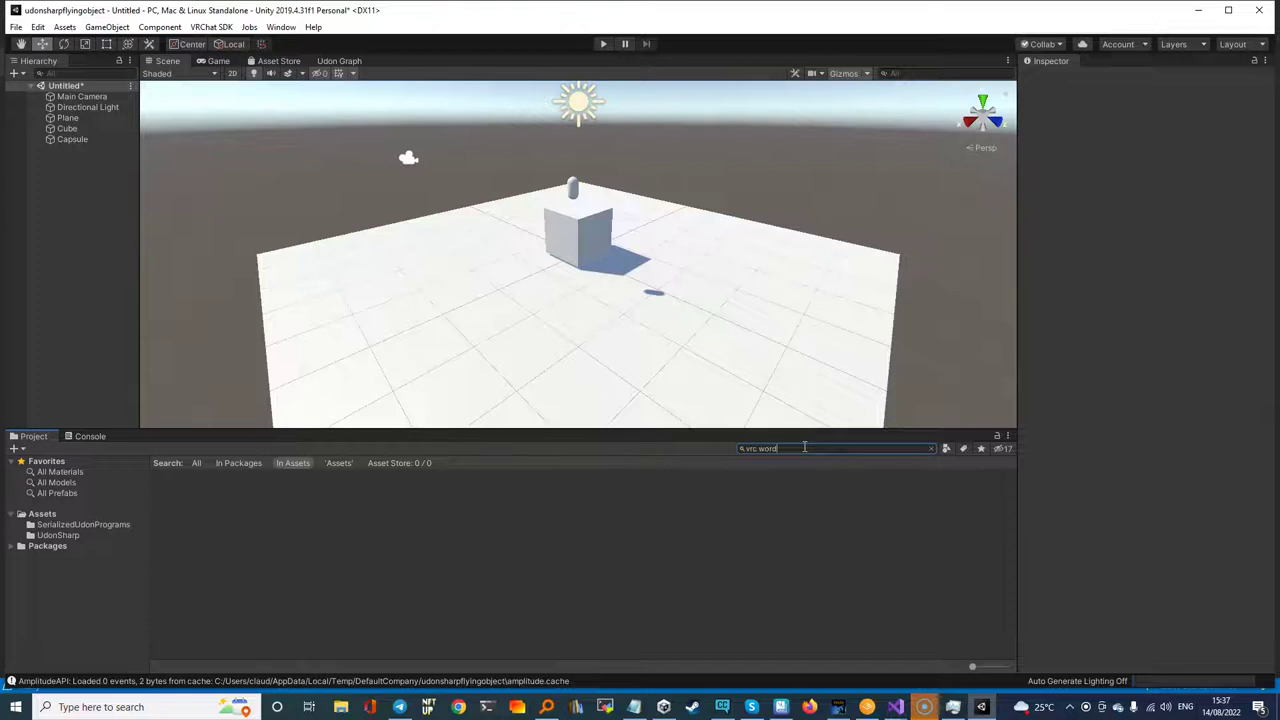
key("BackSpace")
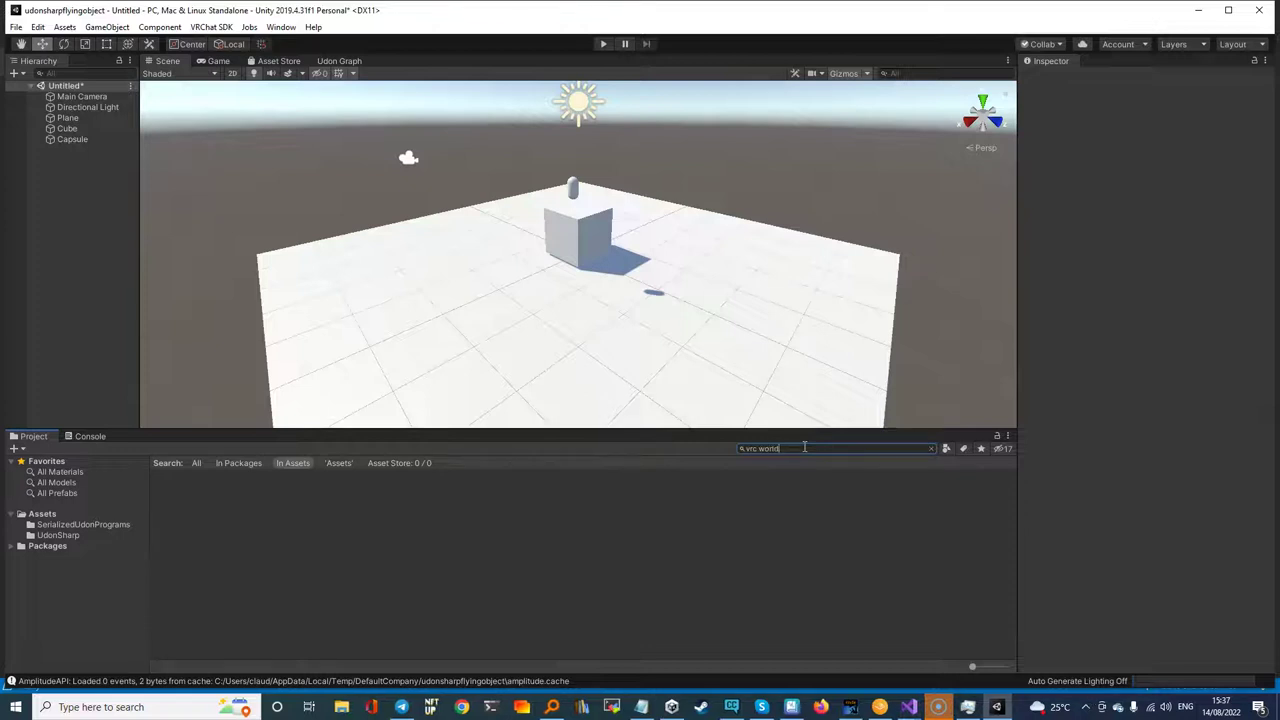
key("ctrl+Left")
key("BackSpace")
key("BackSpace")
key("BackSpace")
key("BackSpace")
left_click(197, 464)
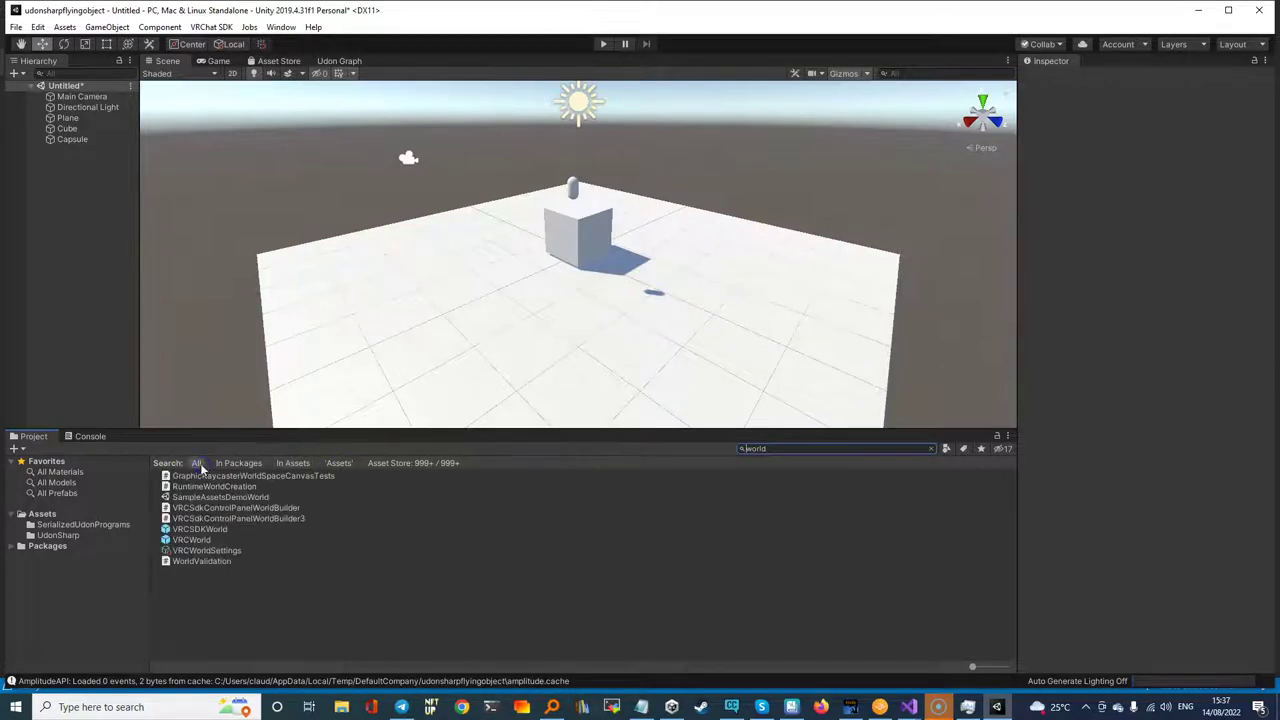
left_click(190, 540)
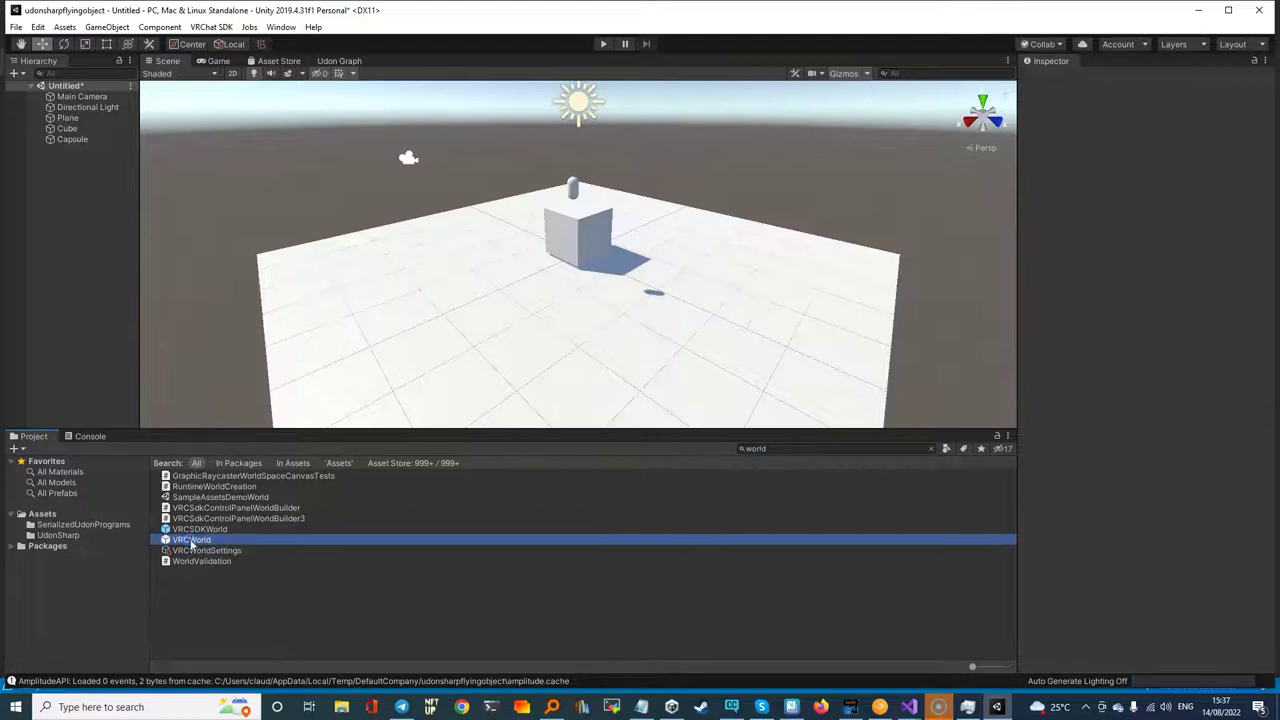
left_click_drag(193, 540, 366, 361)
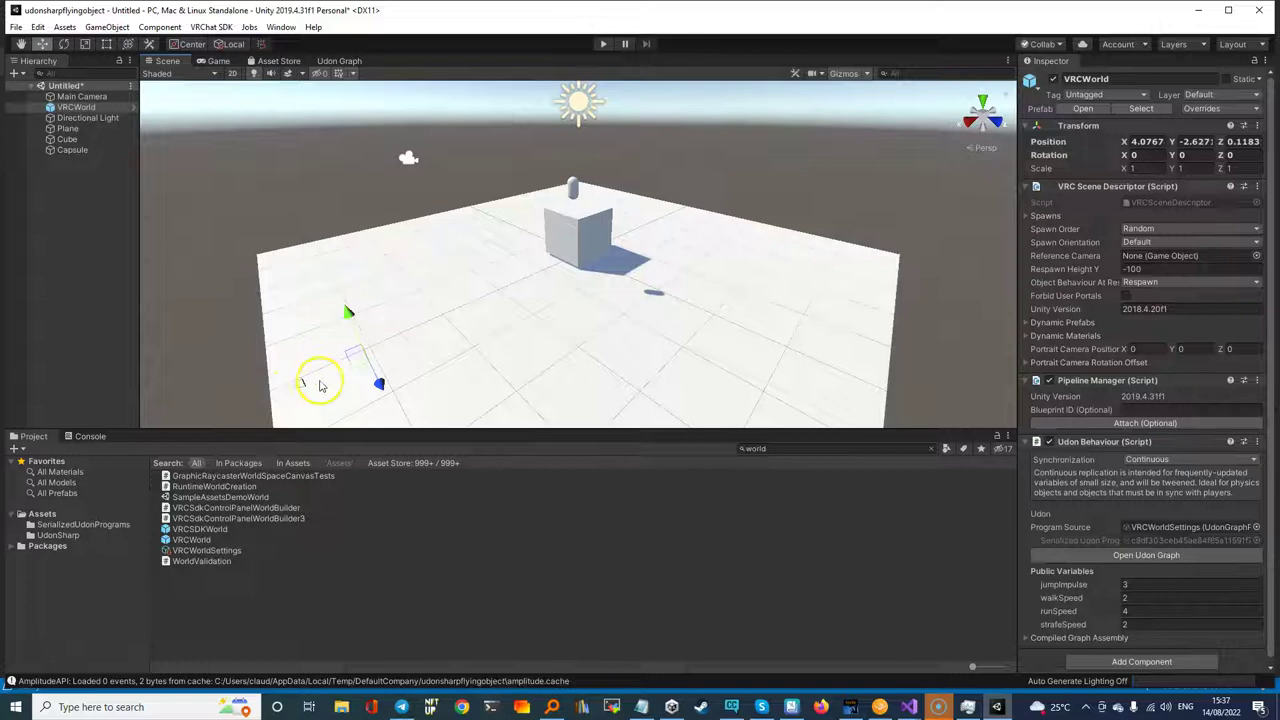
- Save the untitled scene as Main in the project's Assets folder
left_click(64, 87)
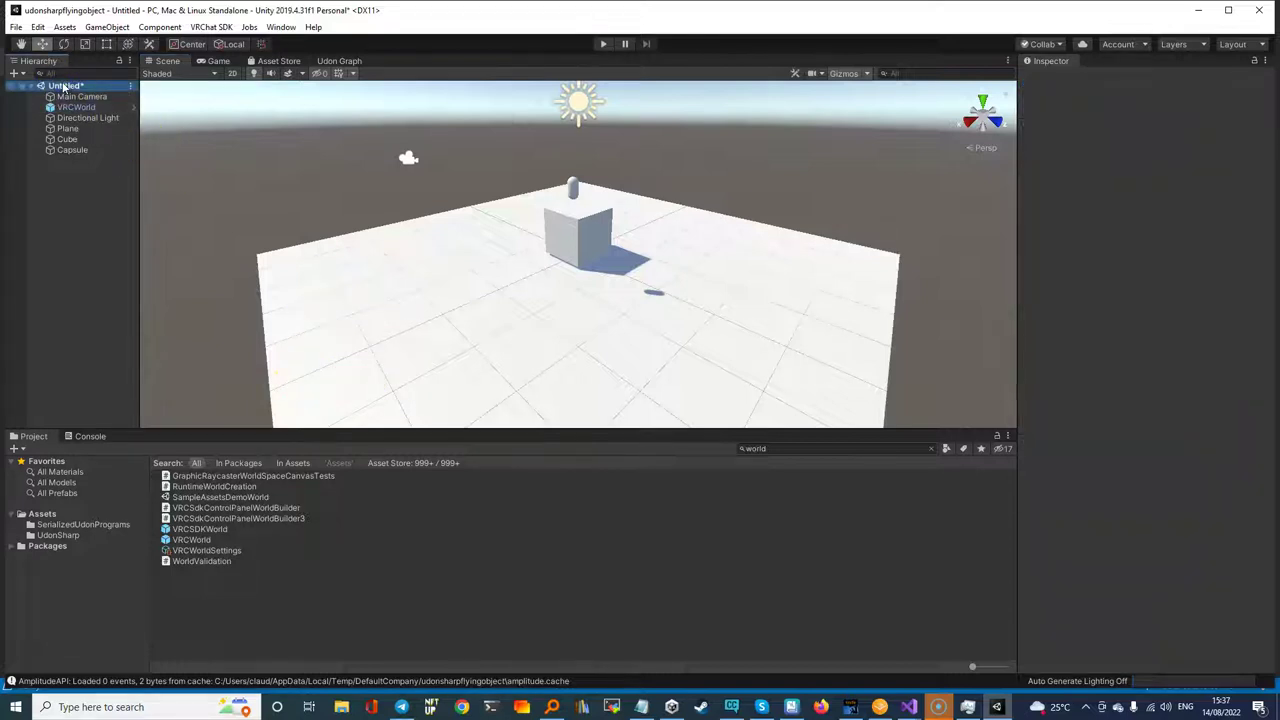
right_click(64, 87)
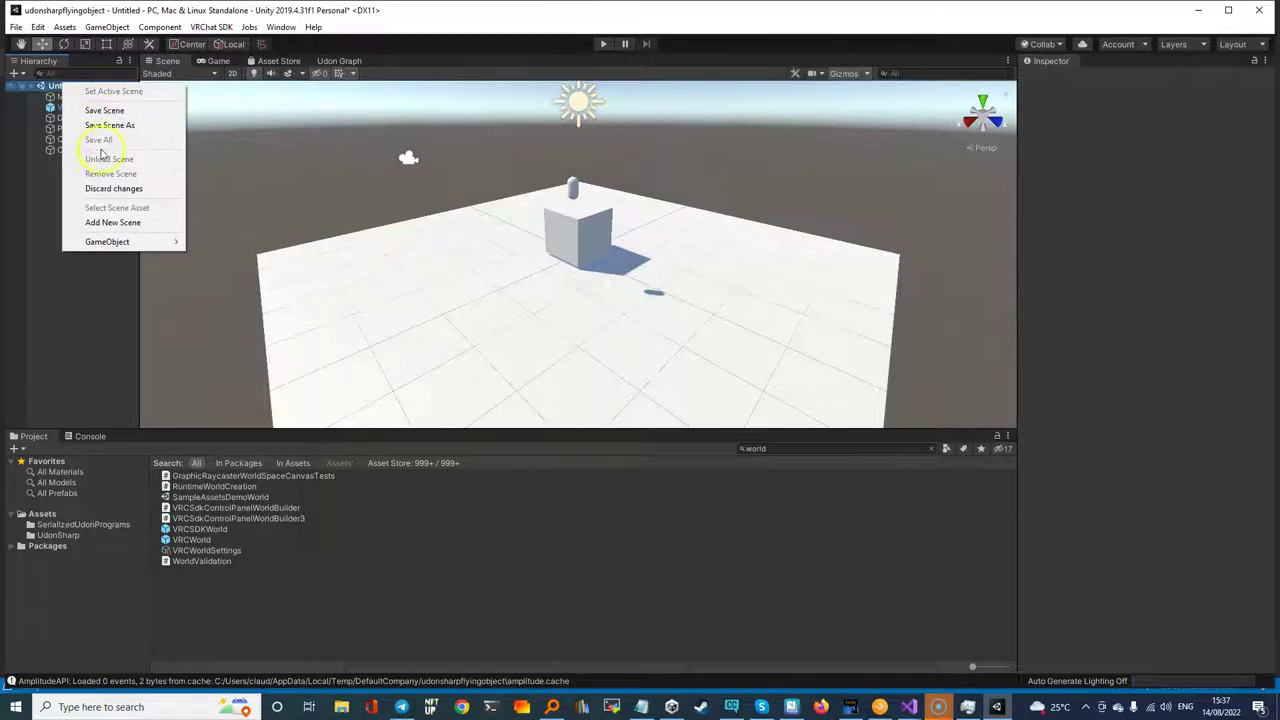
left_click(47, 88)
right_click(52, 88)
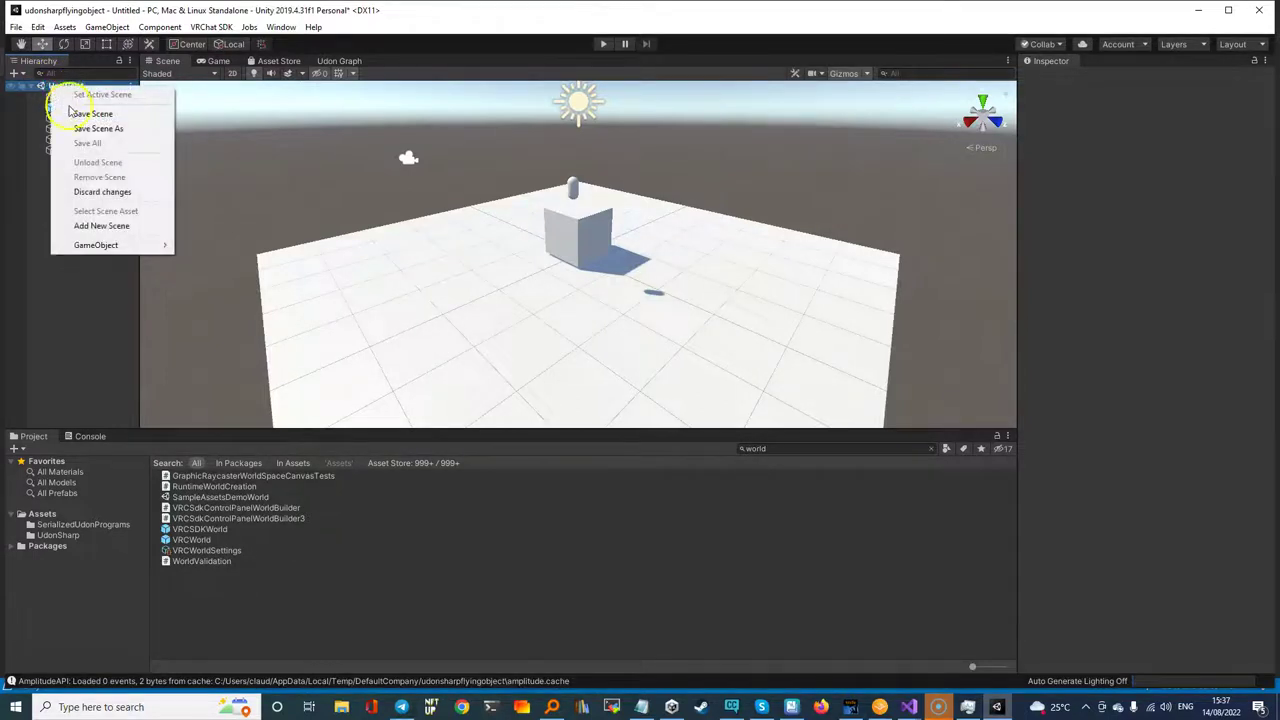
left_click(38, 91)
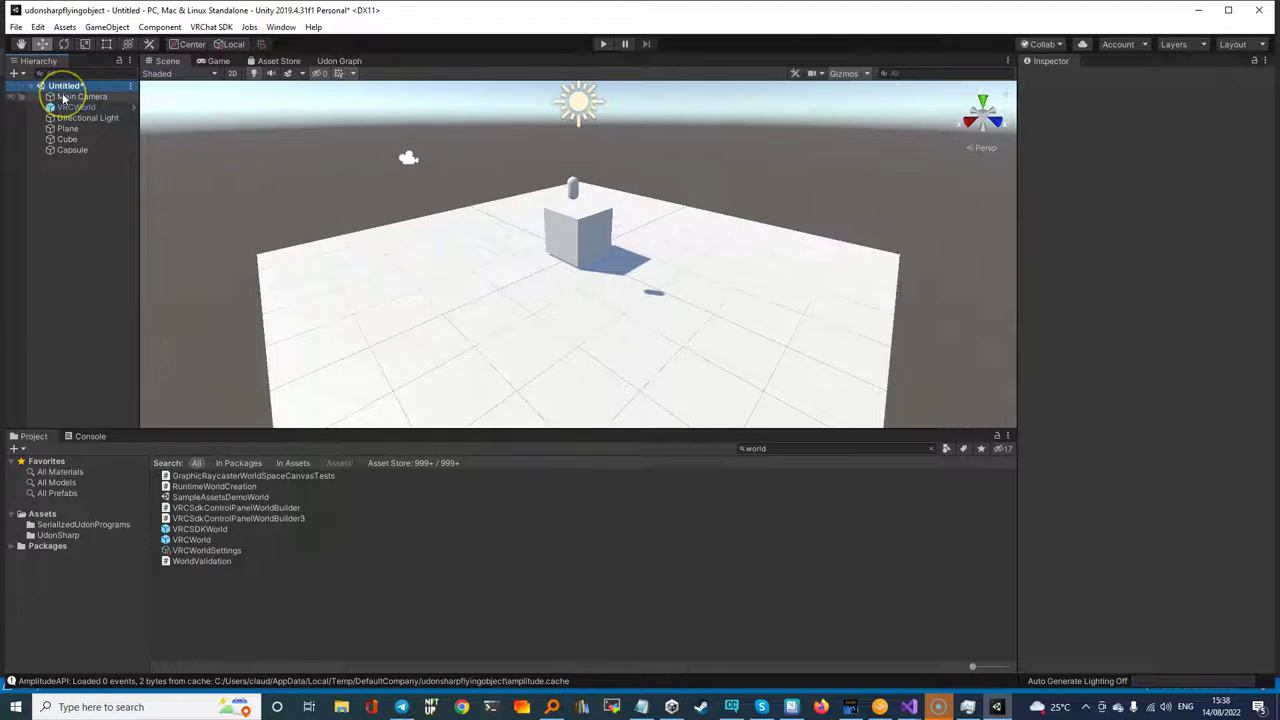
key("ctrl+s")
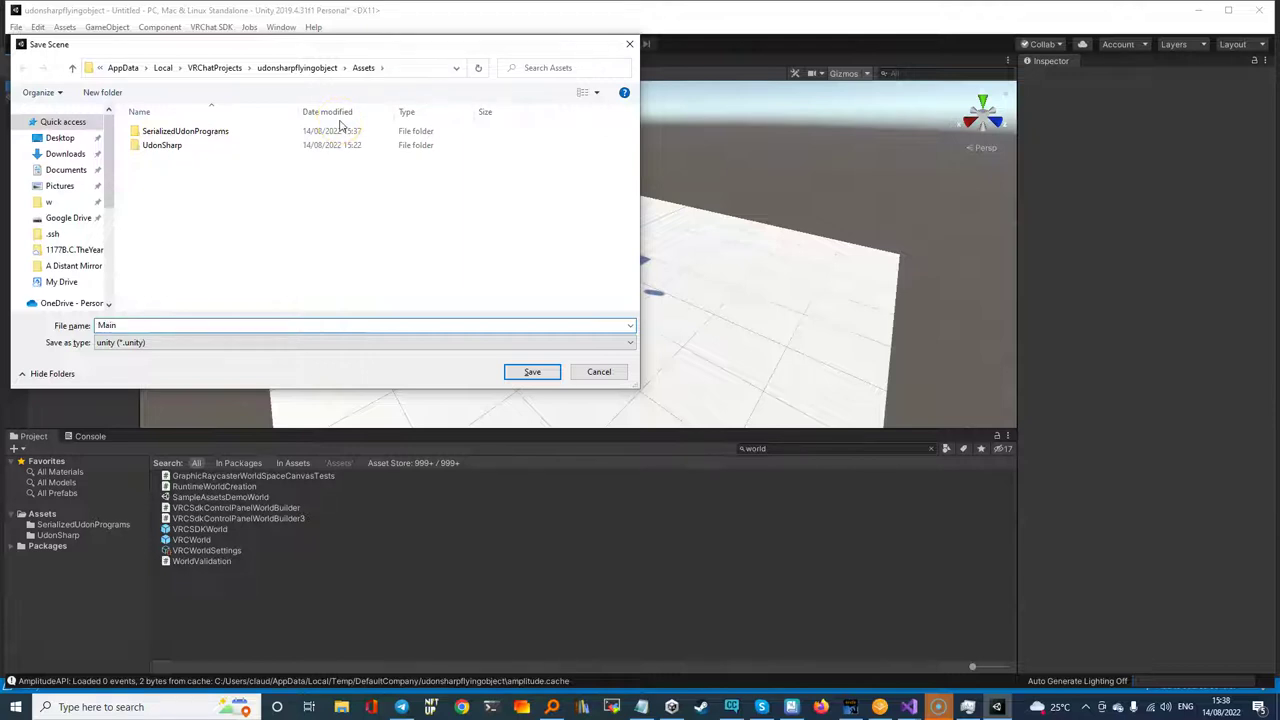
left_click(533, 373)
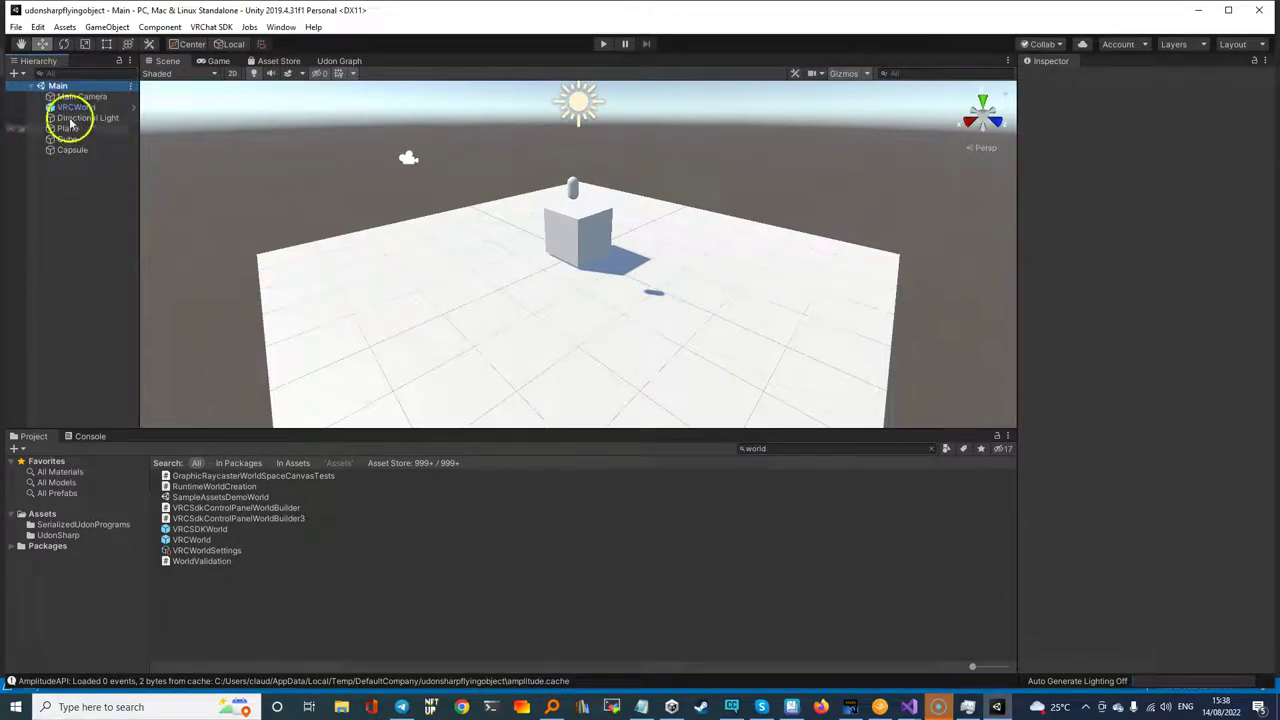
- Run the Main scene in play mode and reduce the Game view scale to about 1.09x
left_click(603, 44)
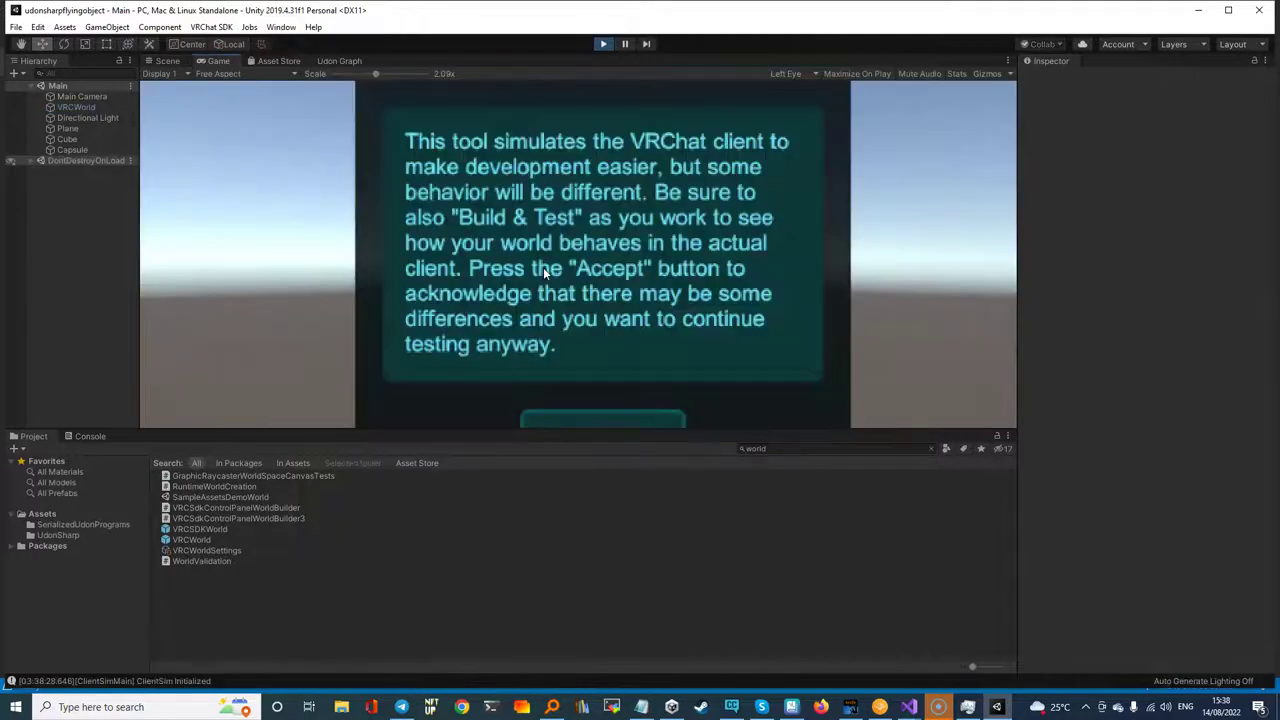
left_click(531, 253)
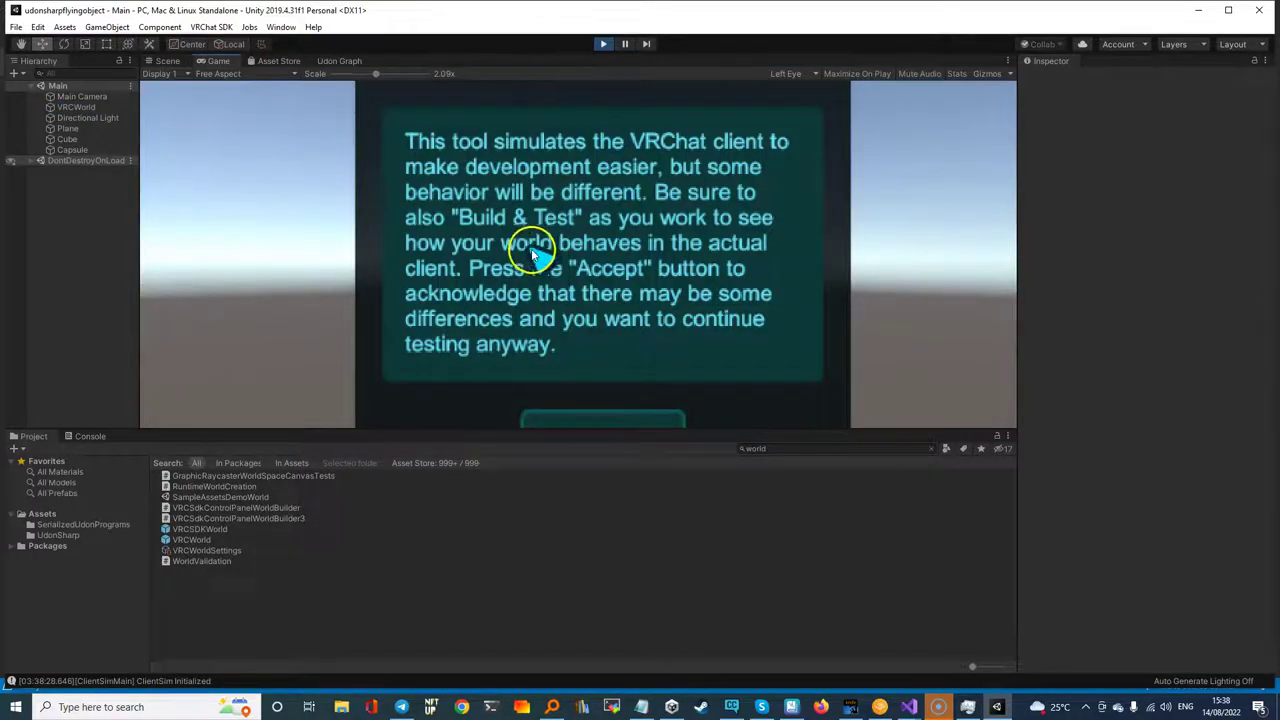
left_click_drag(377, 75, 338, 92)
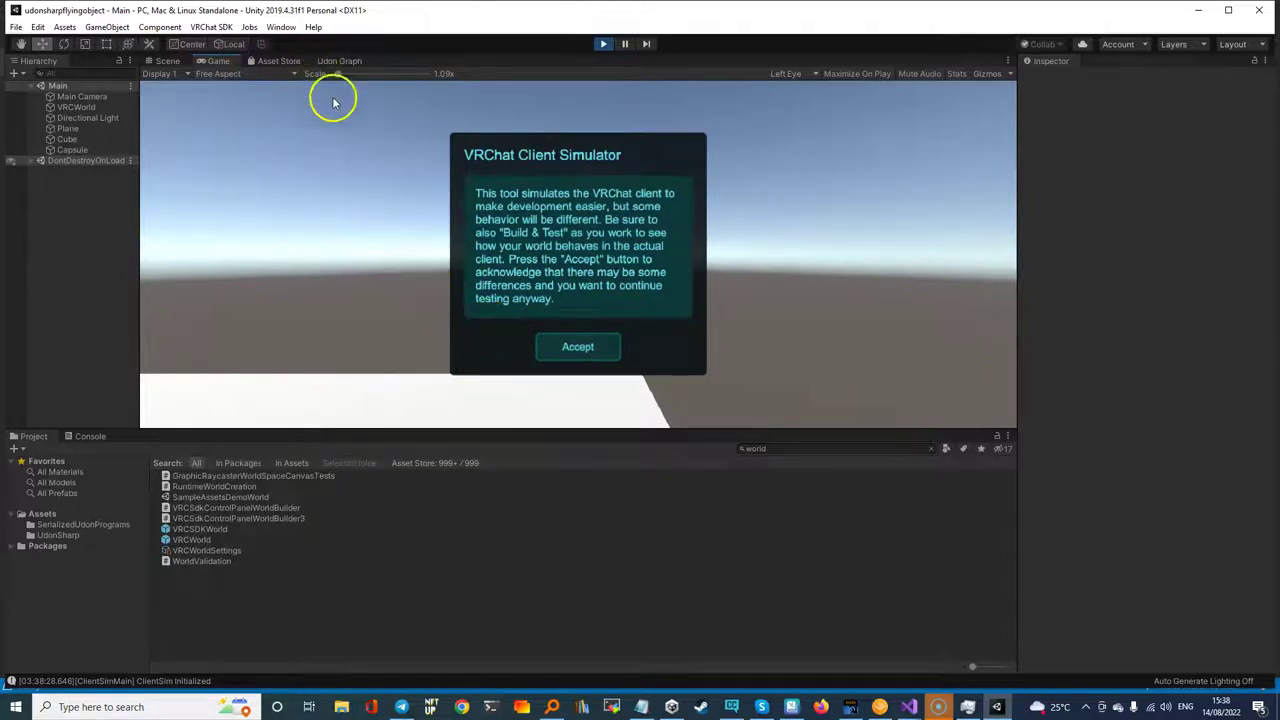
- Accept the client simulator notice, walk to the capsule and test picking it up and using it
left_click(573, 349)
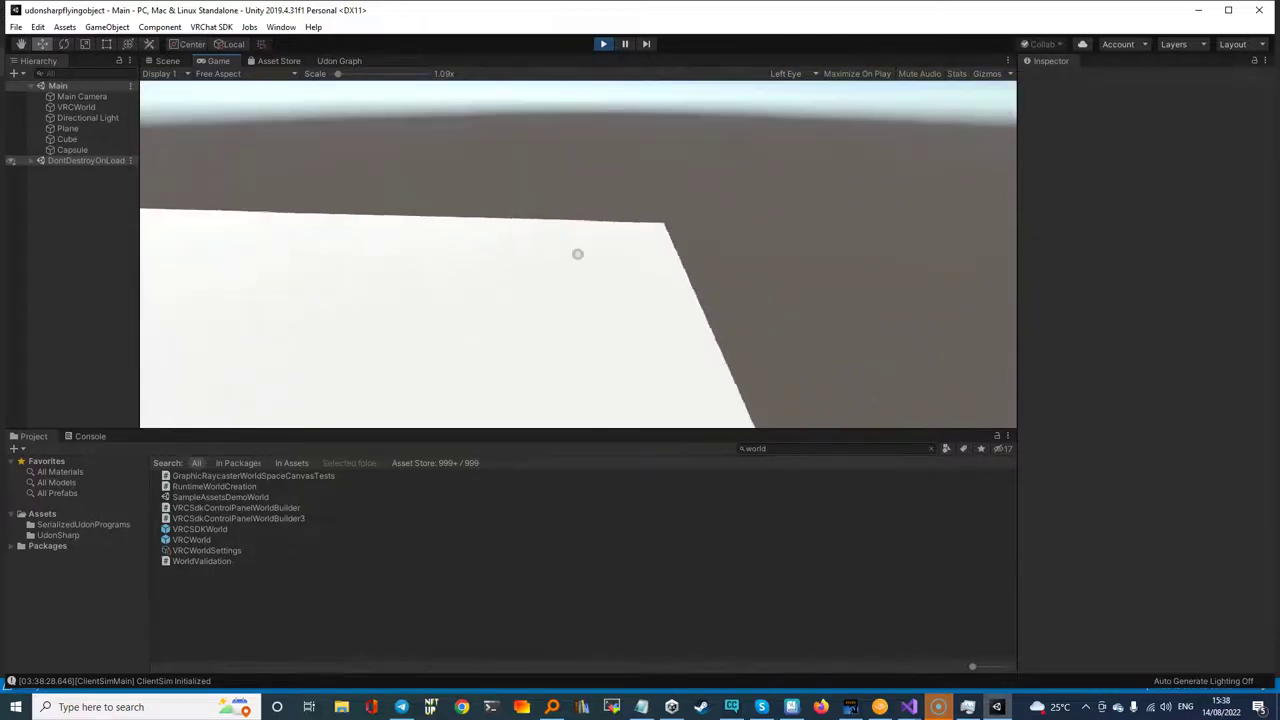
left_click(584, 251)
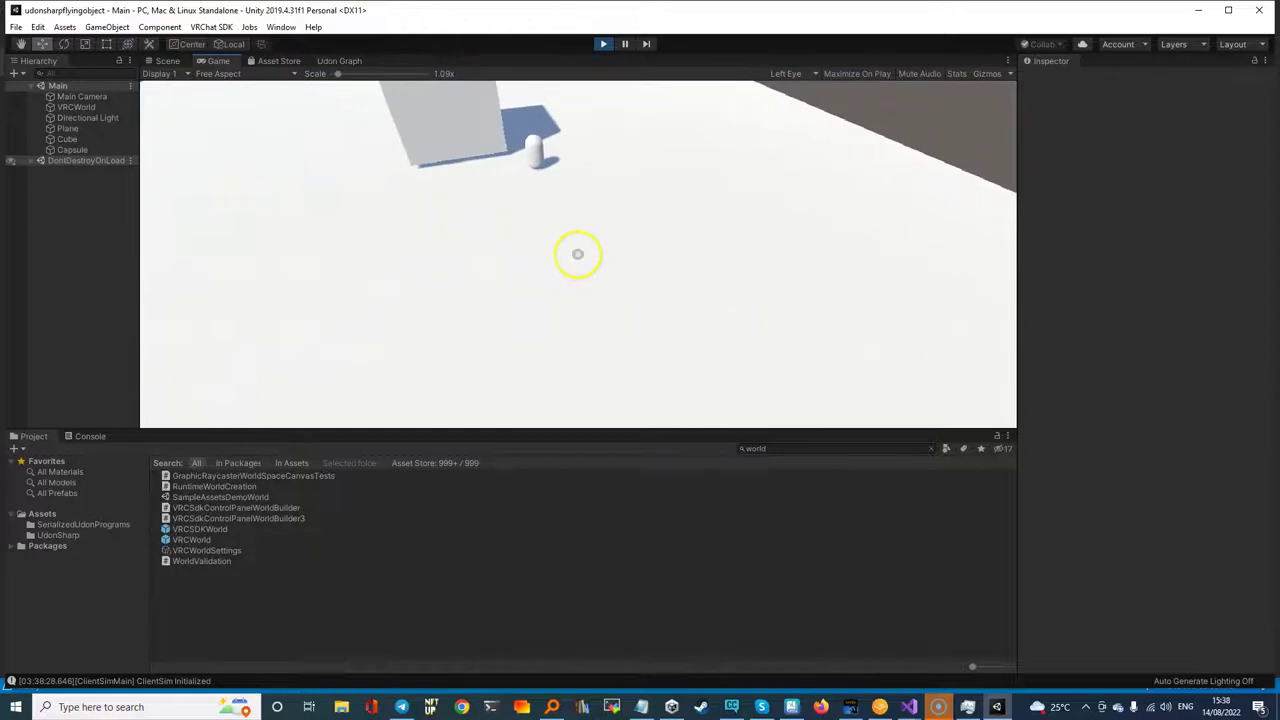
key("w")
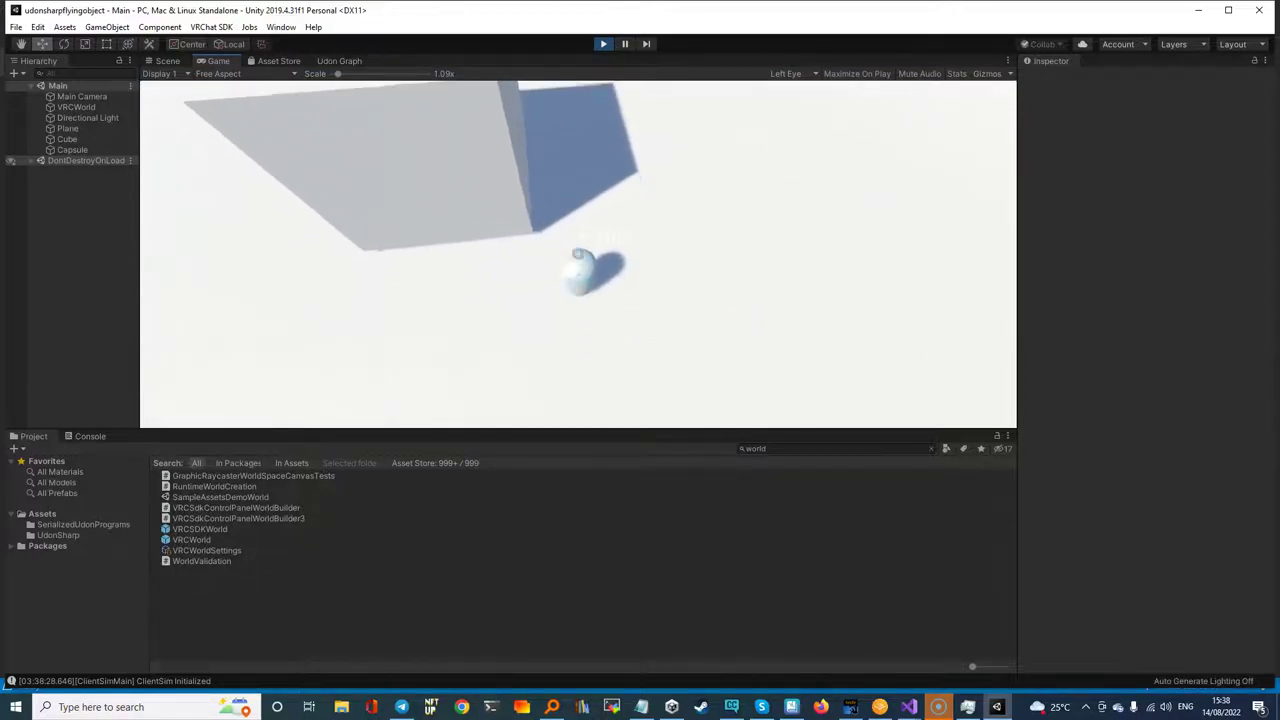
left_click(577, 254)
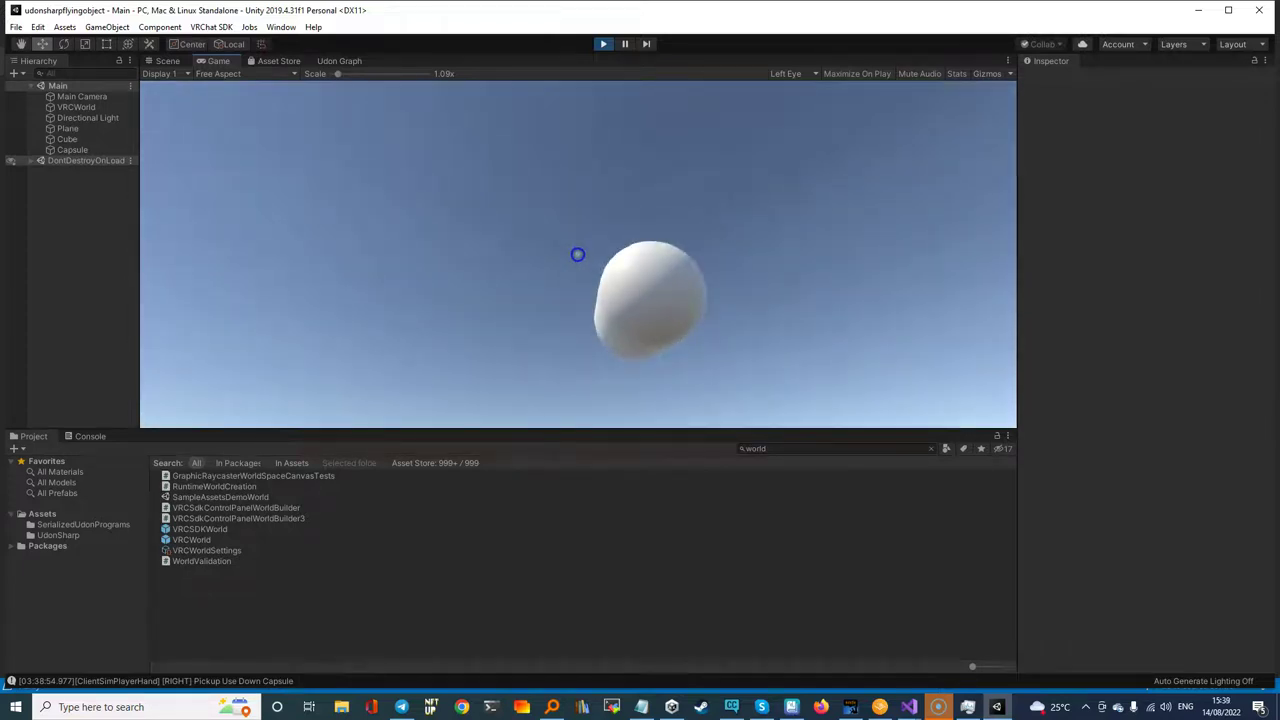
left_click(577, 254)
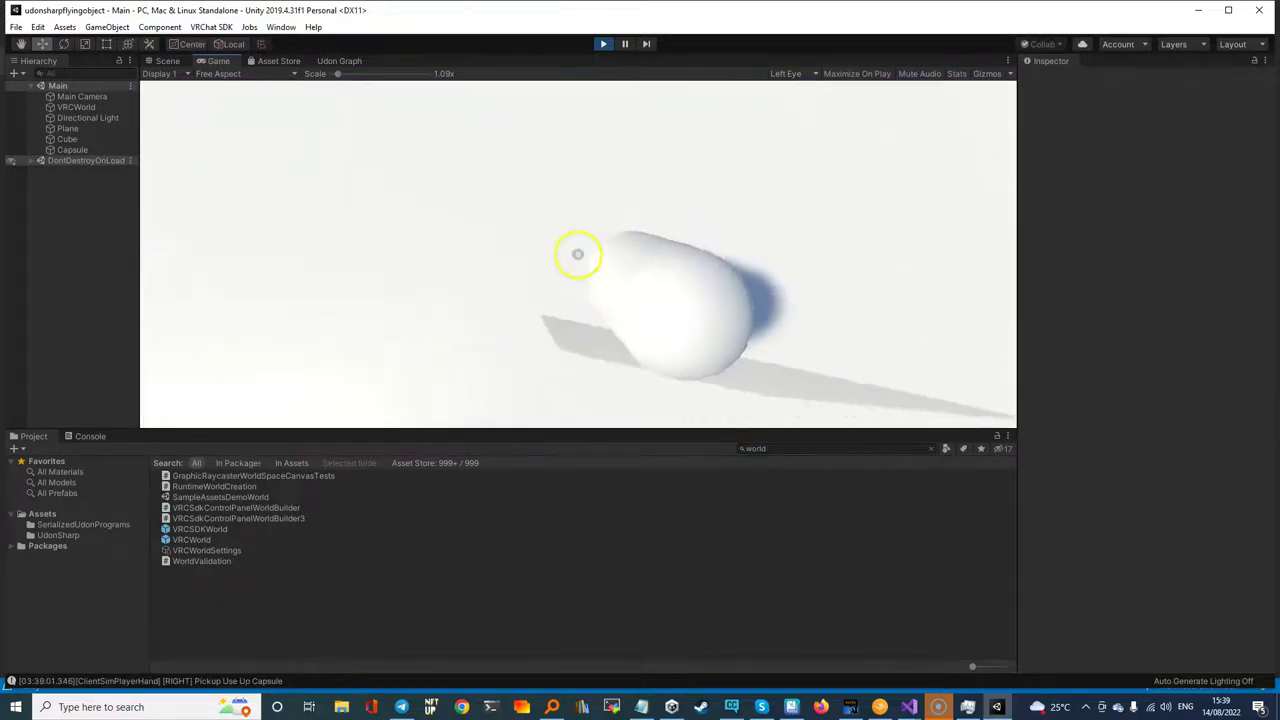
key("Escape")
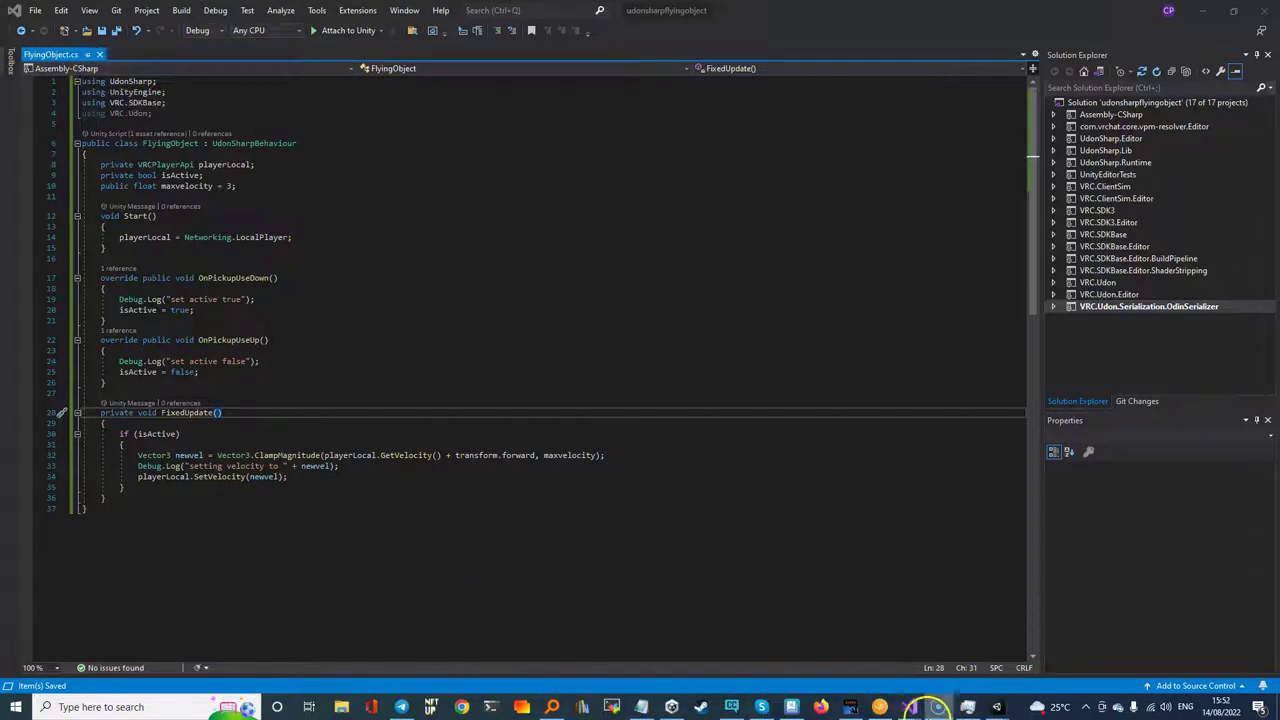
- Switch to the udonsharpflyingobject project in Unity and review the capsule's Rigidbody, VRC Pickup and Flying Object component settings
mouse_move(995, 708)
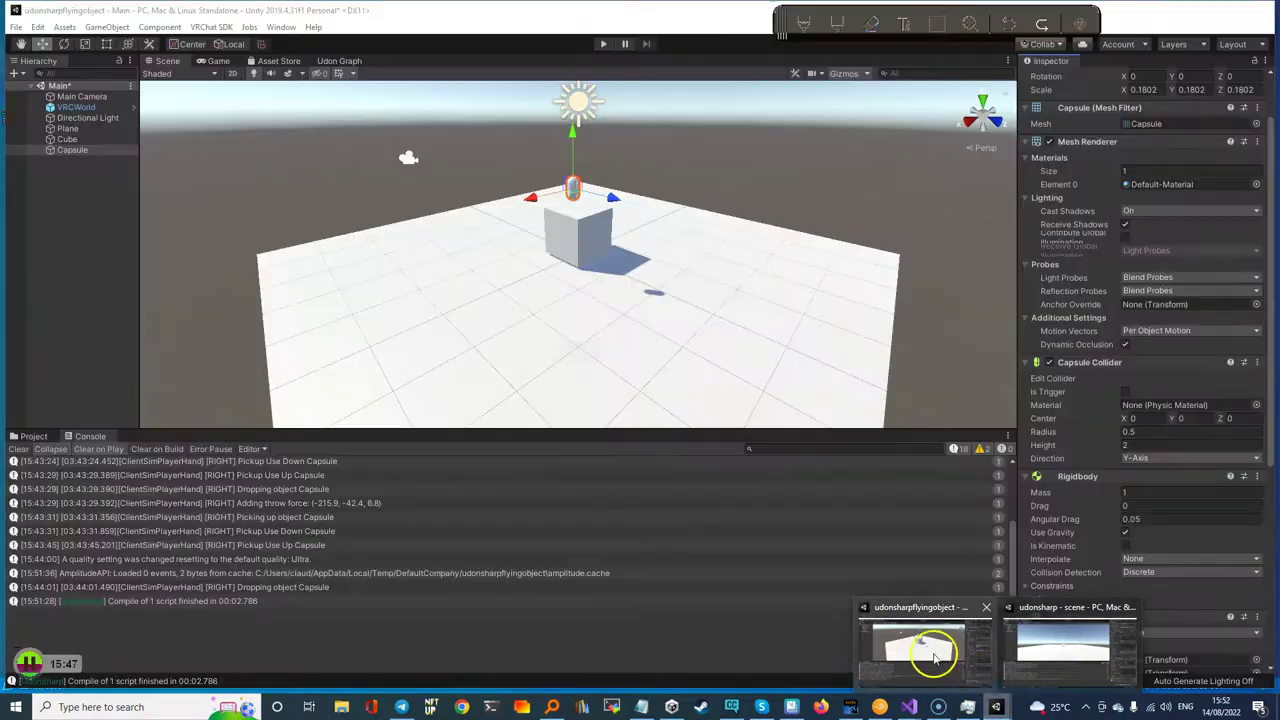
left_click(933, 655)
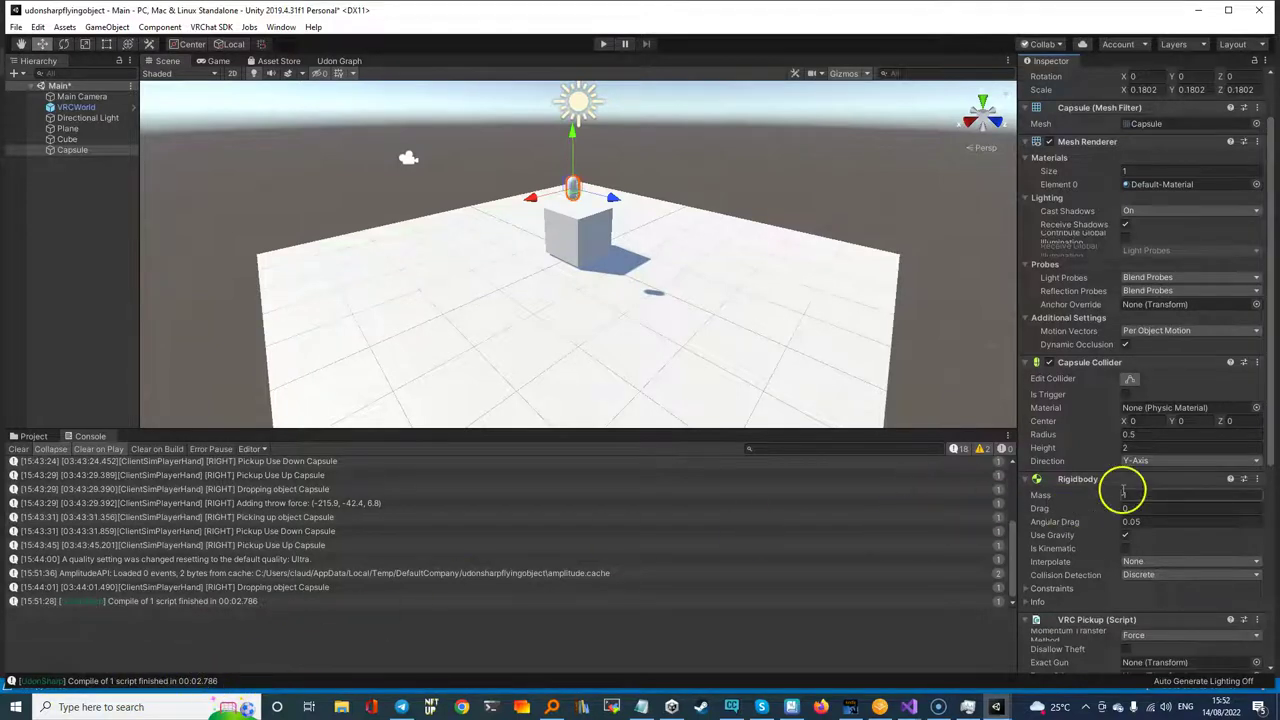
scroll(1121, 487, "down", 3)
scroll(1124, 488, "down", 3)
scroll(1121, 489, "down", 3)
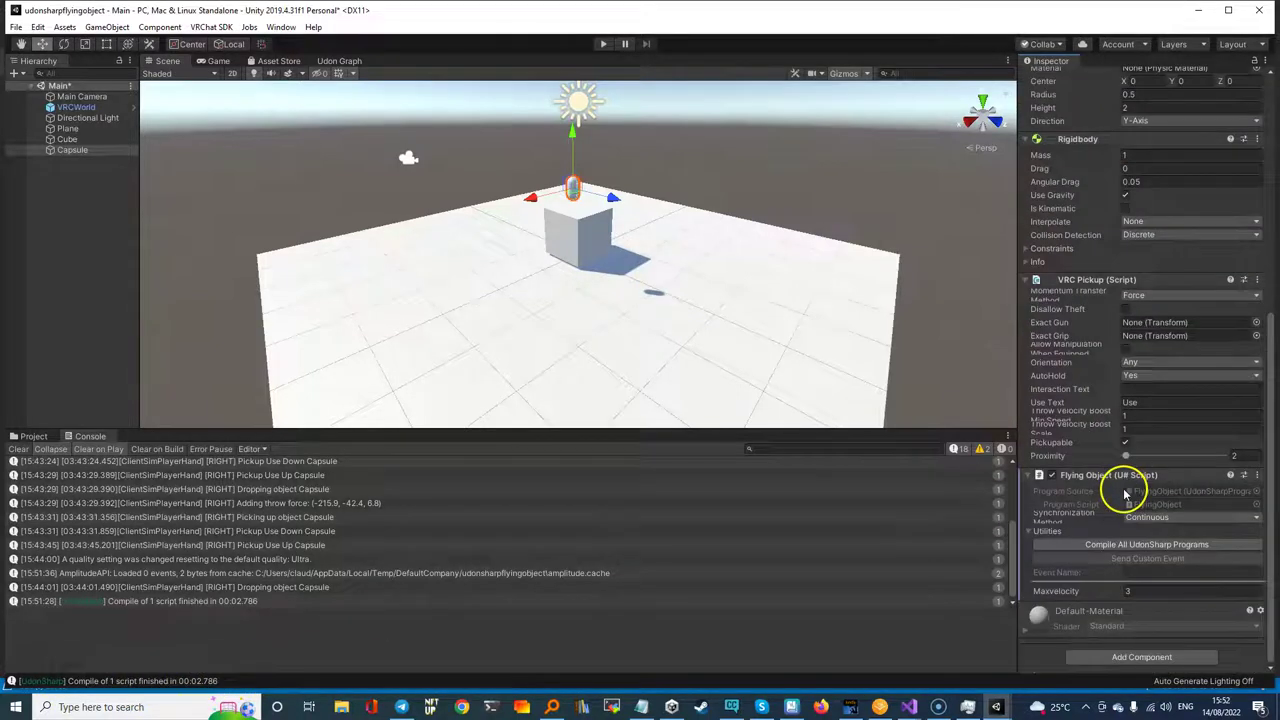
left_click(1094, 582)
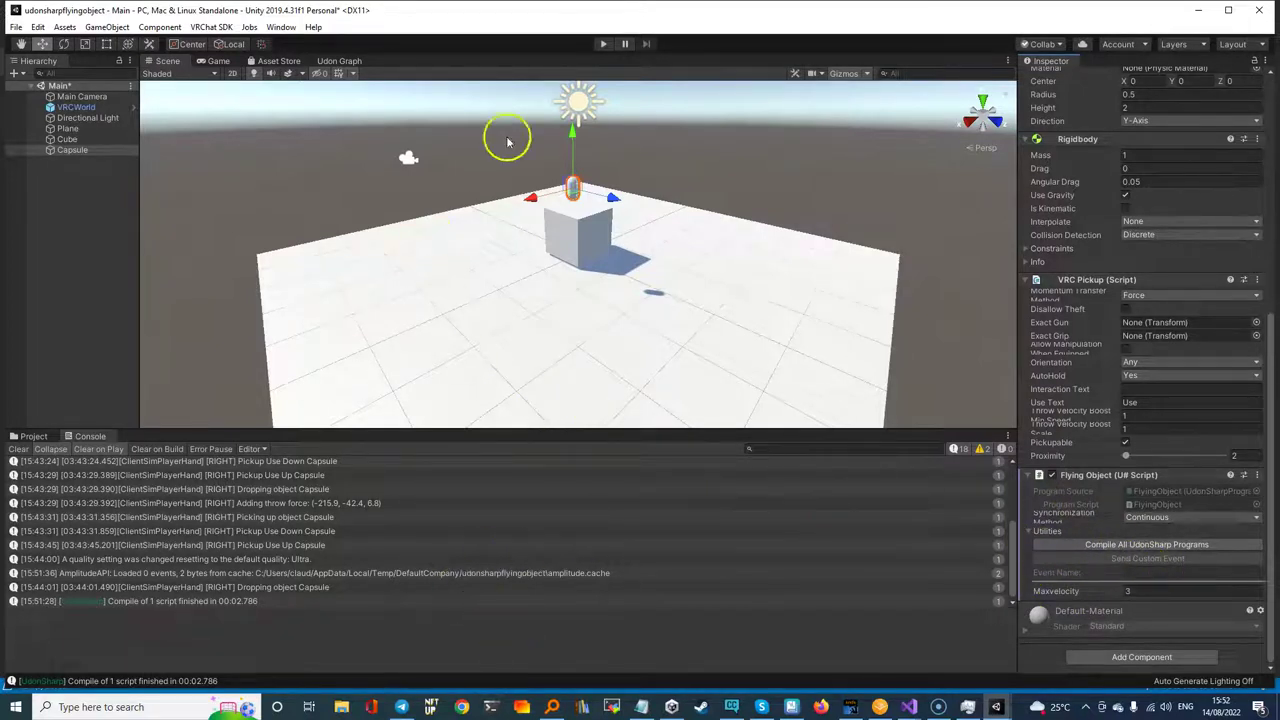
- Run the scene in play mode, close the simulator menu and walk over to pick up the capsule
left_click(603, 44)
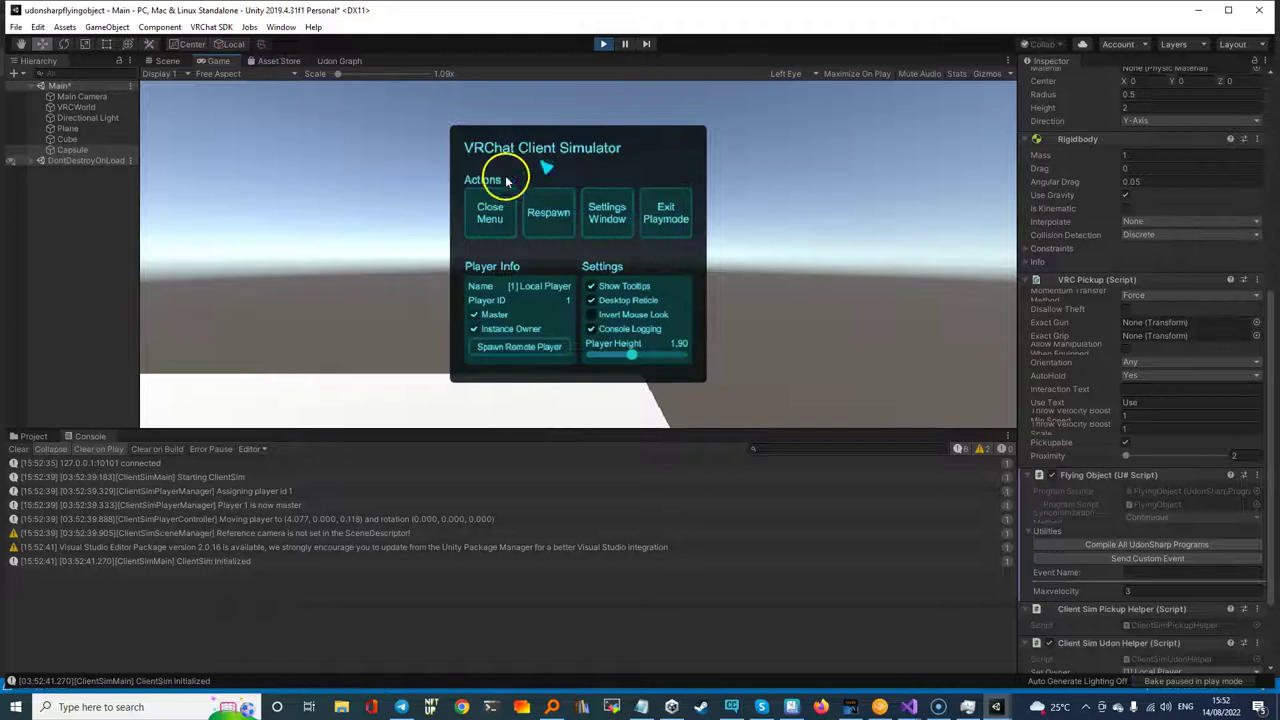
left_click(490, 212)
key("w")
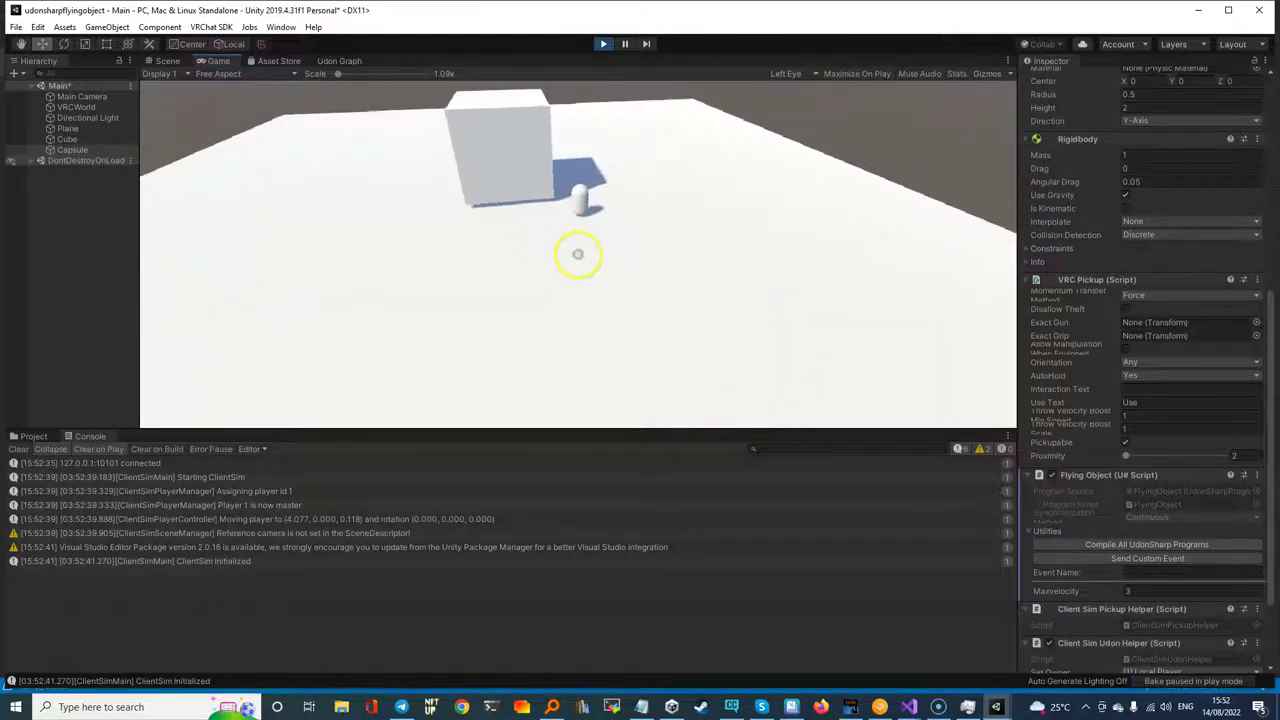
left_click(577, 254)
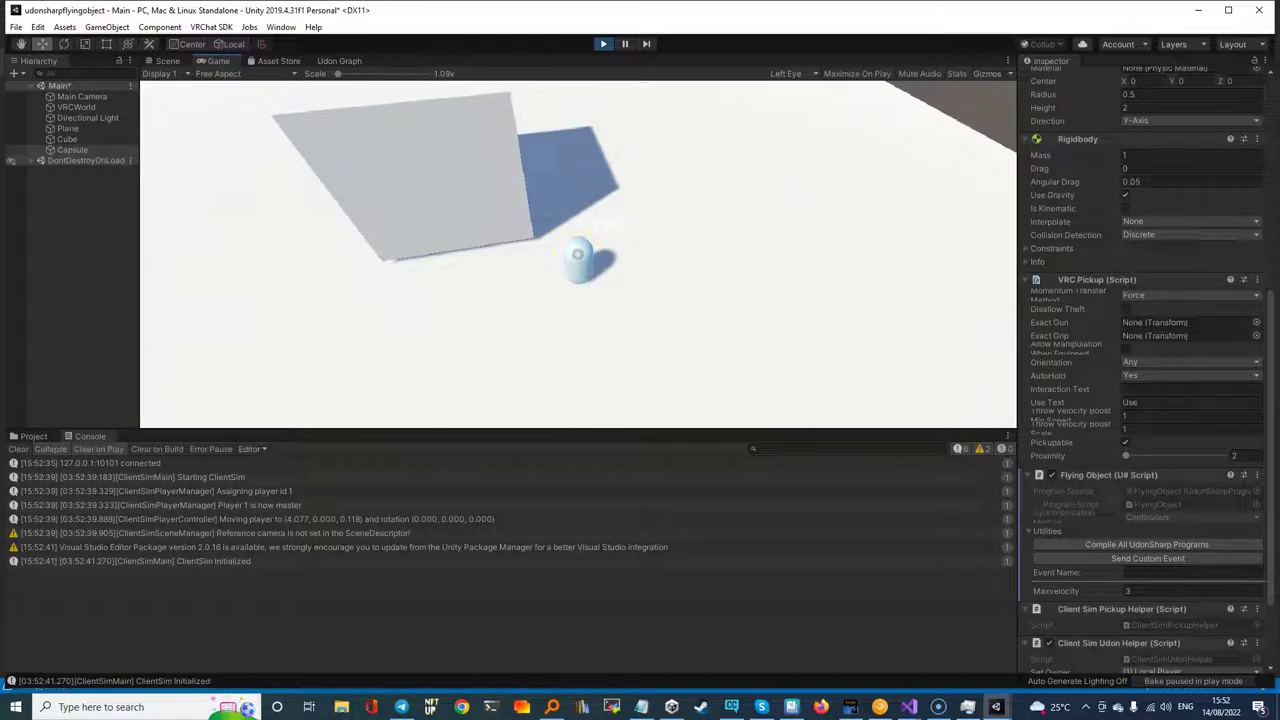
left_click(577, 254)
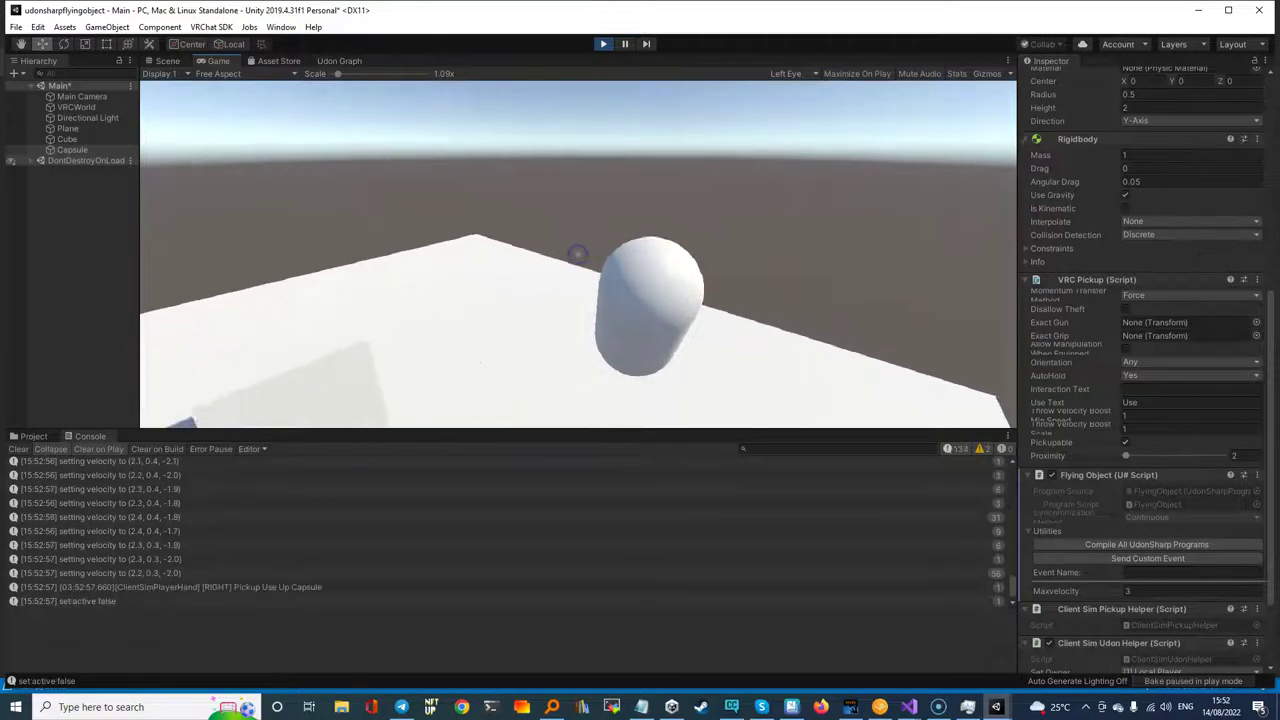
- Test flight by using the held capsule repeatedly while looking in different directions around the cube
left_click(577, 254)
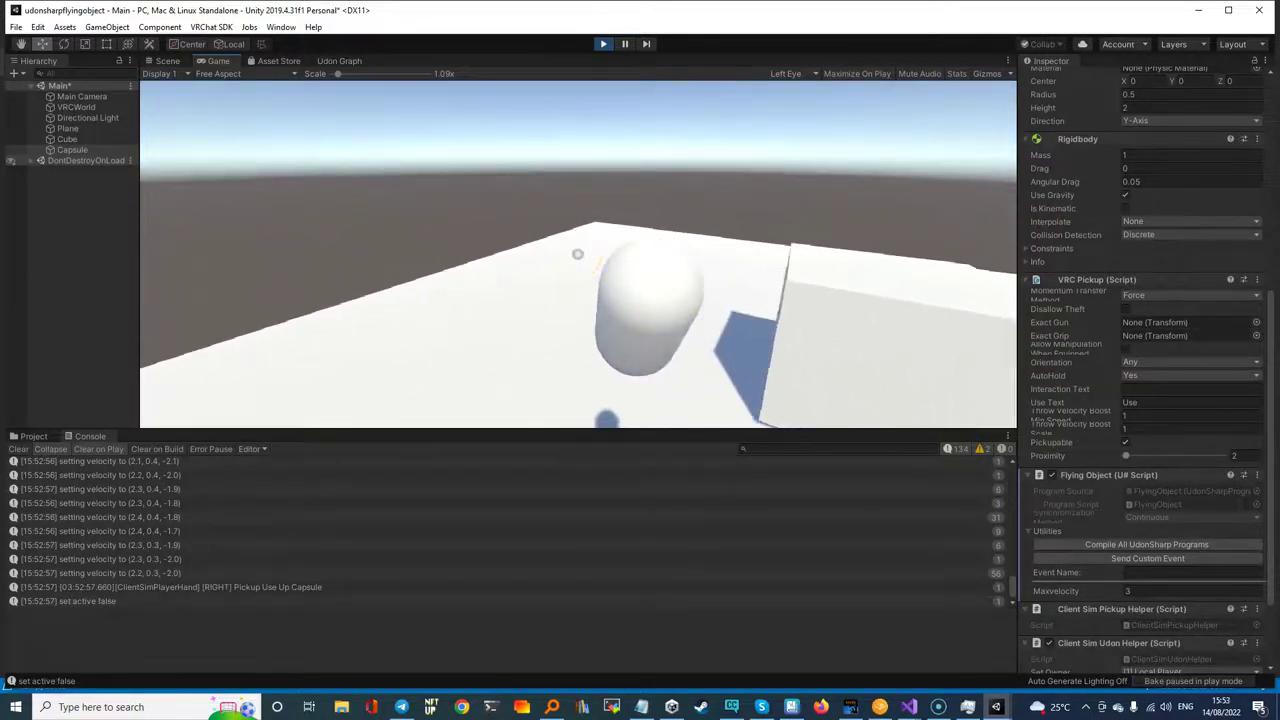
left_click(577, 254)
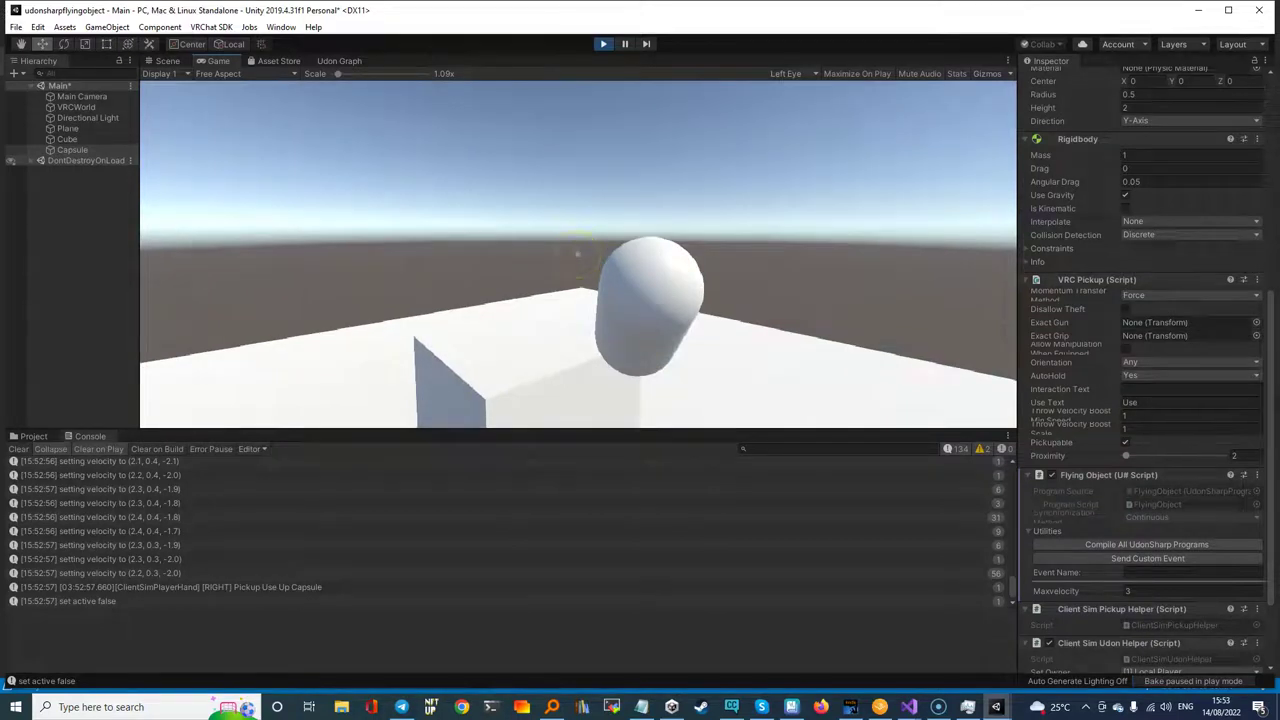
left_click(577, 254)
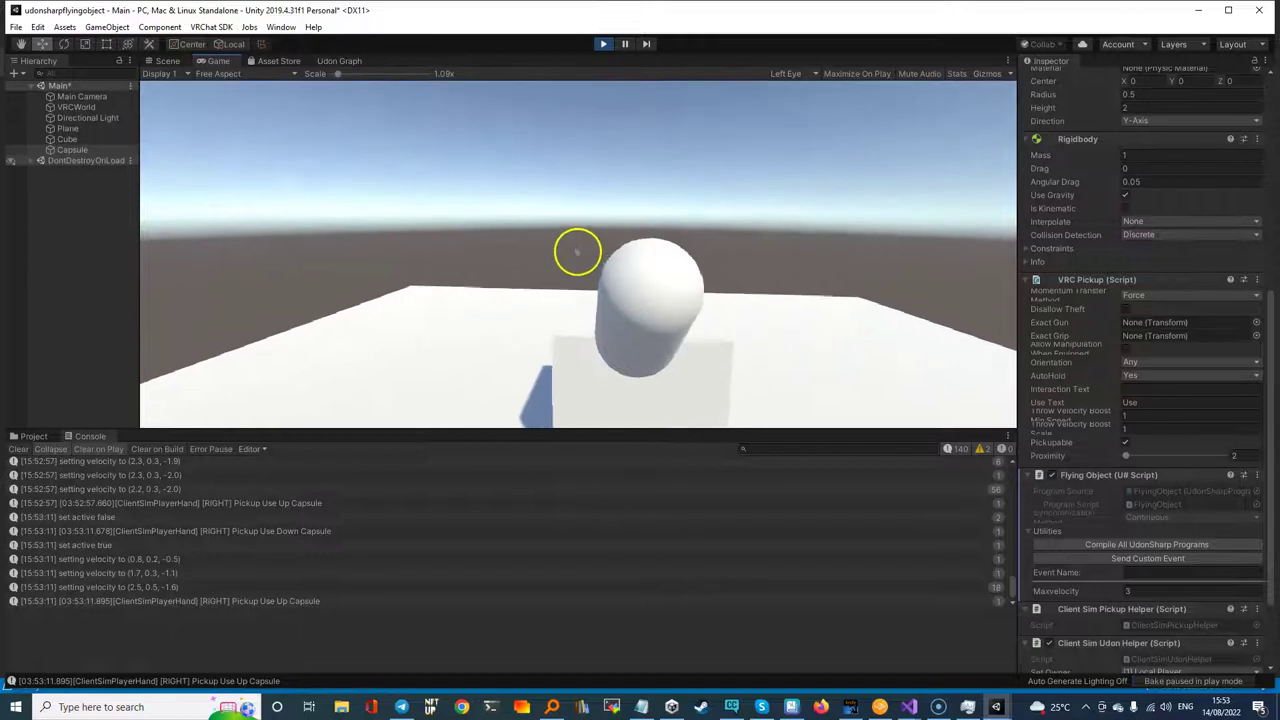
left_click(577, 254)
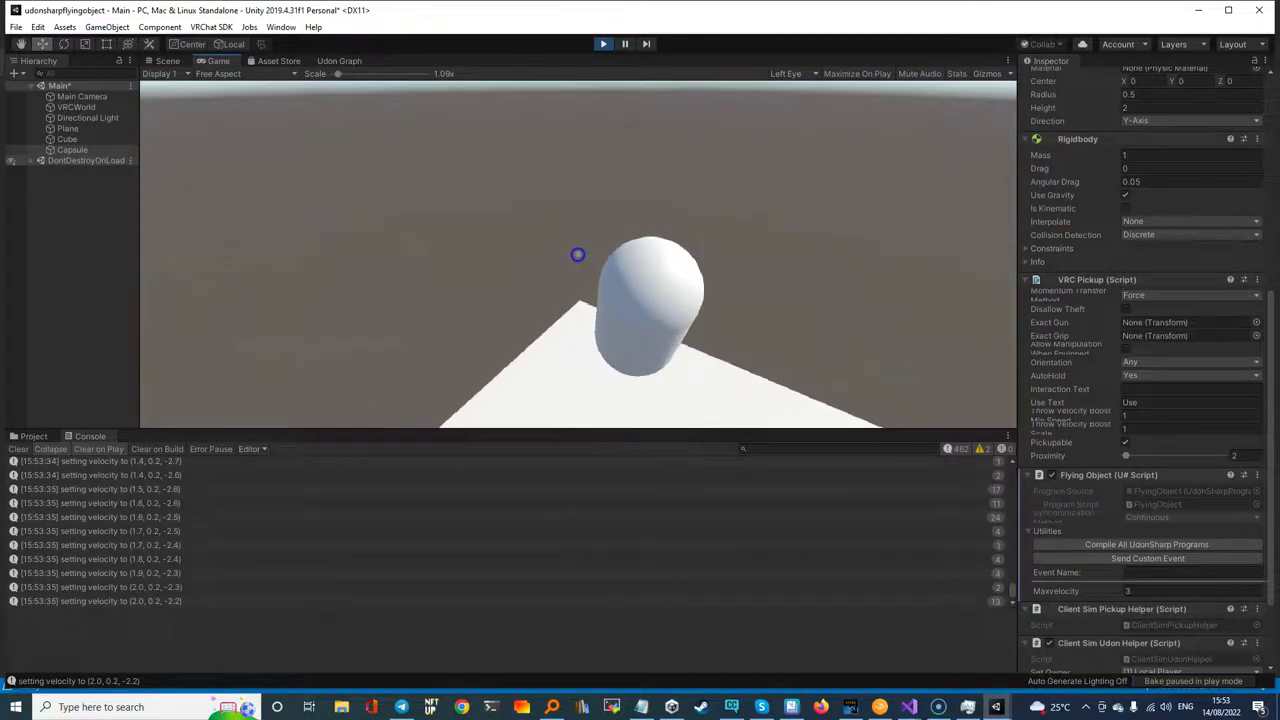
left_click_drag(577, 254, 577, 254)
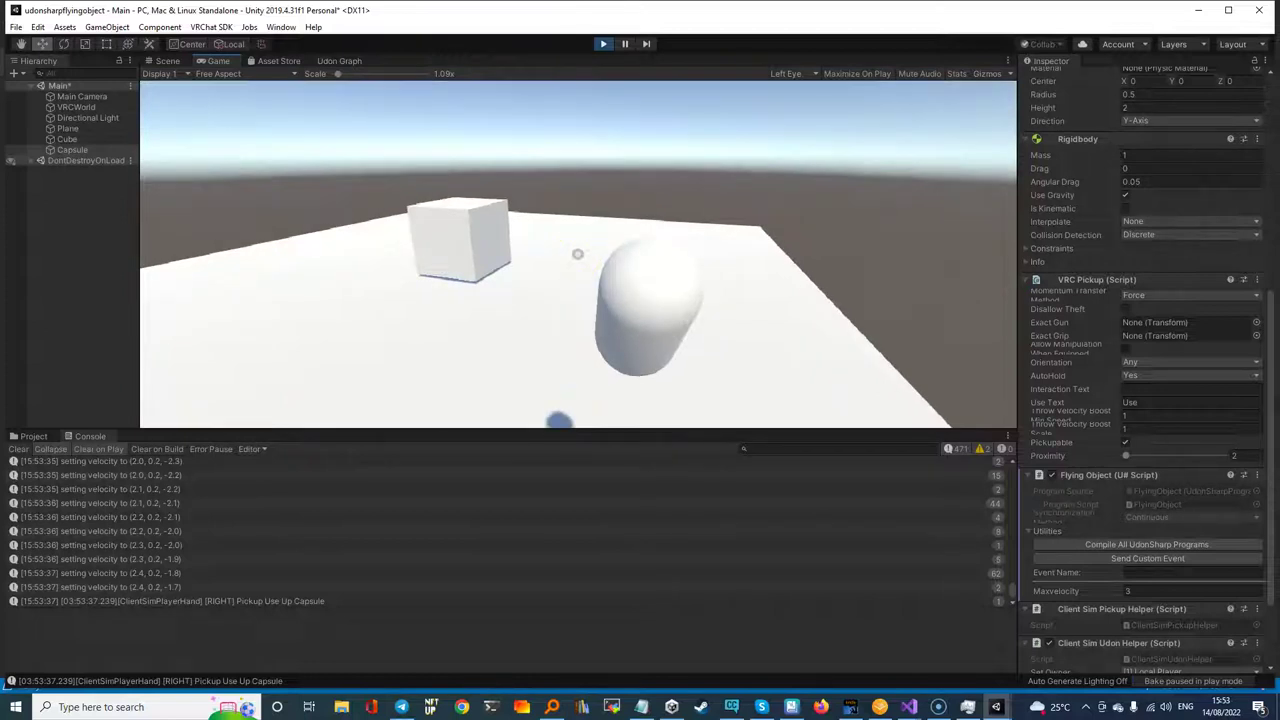
left_click_drag(577, 254, 577, 254)
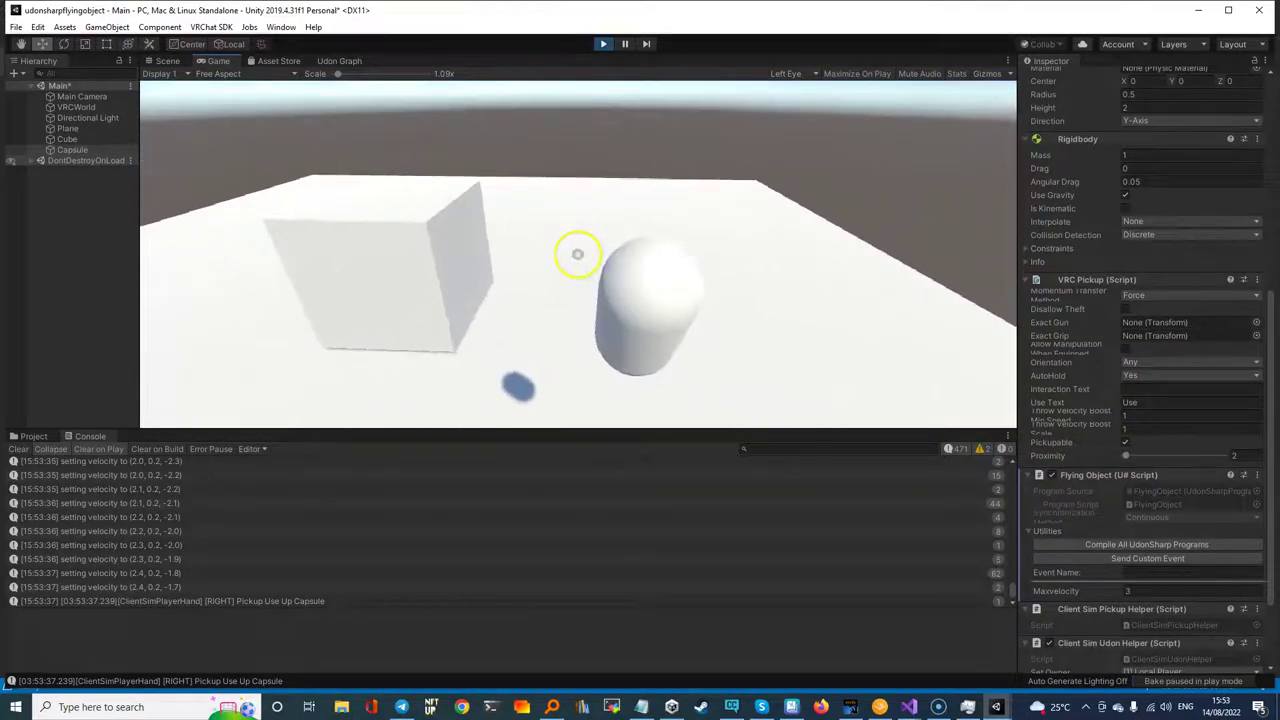
left_click(577, 254)
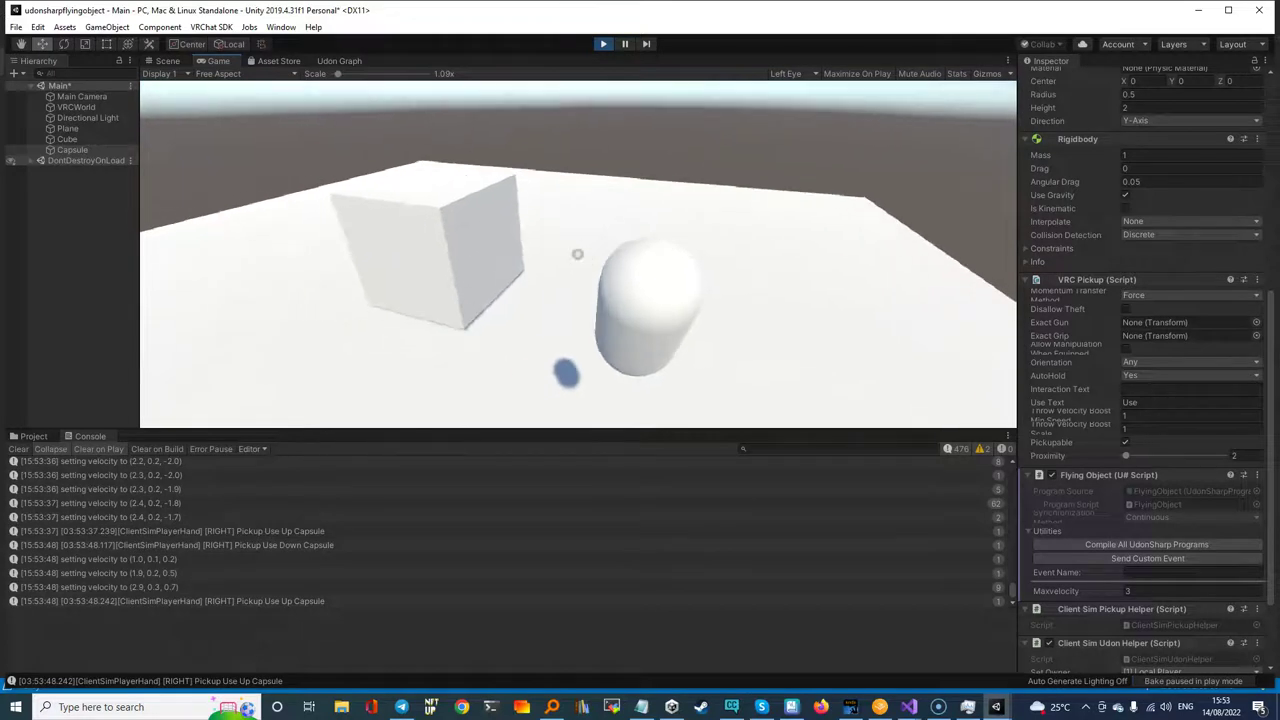
- Drop the capsule onto the plane and stop play mode
left_click_drag(577, 254, 577, 254)
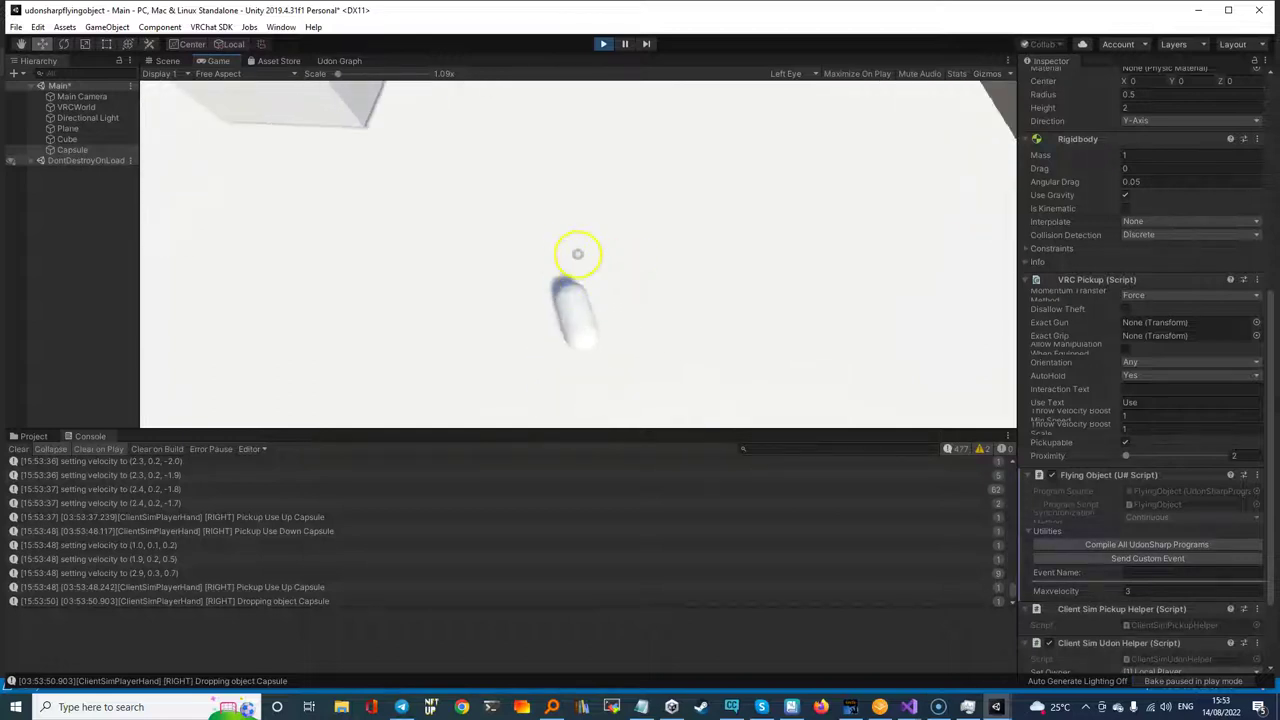
key("Escape")
left_click(608, 45)
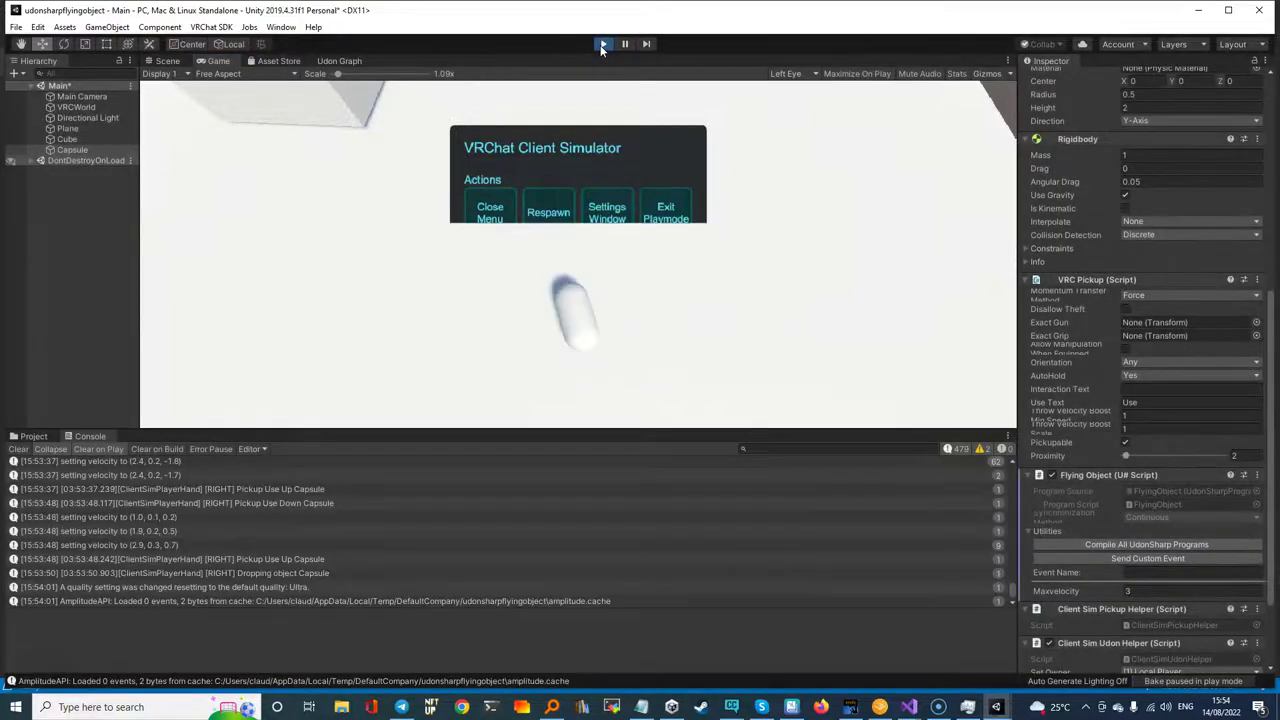
- Set the Interaction Text of the capsule's VRC Pickup to "Vola" and save the Main scene
left_click(630, 265)
left_click(1149, 423)
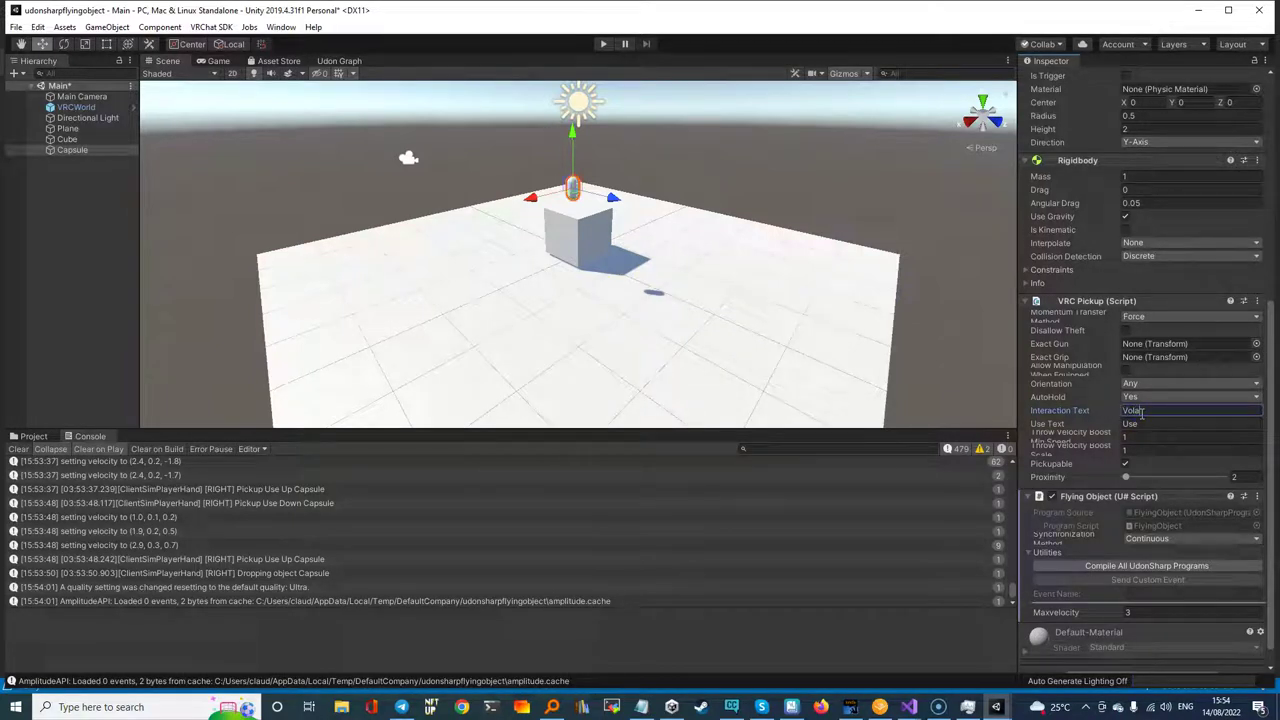
left_click(1137, 411)
type("Vola")
key("Tab")
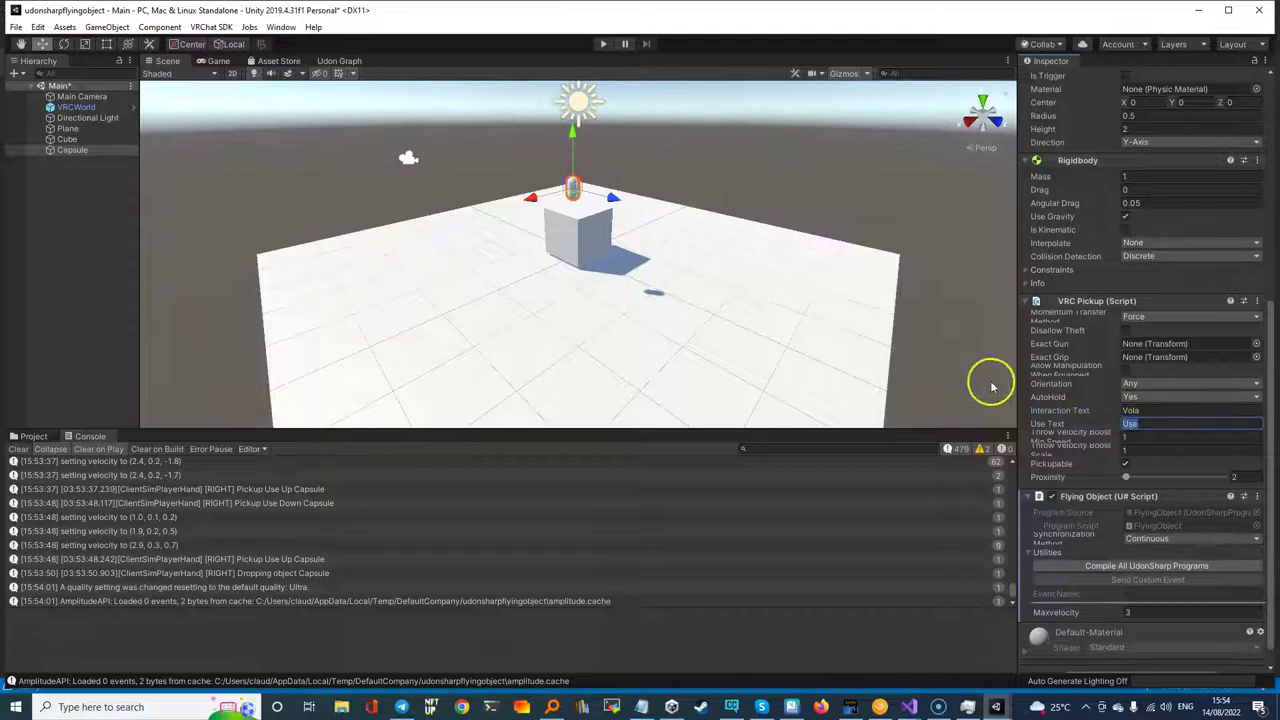
left_click(56, 87)
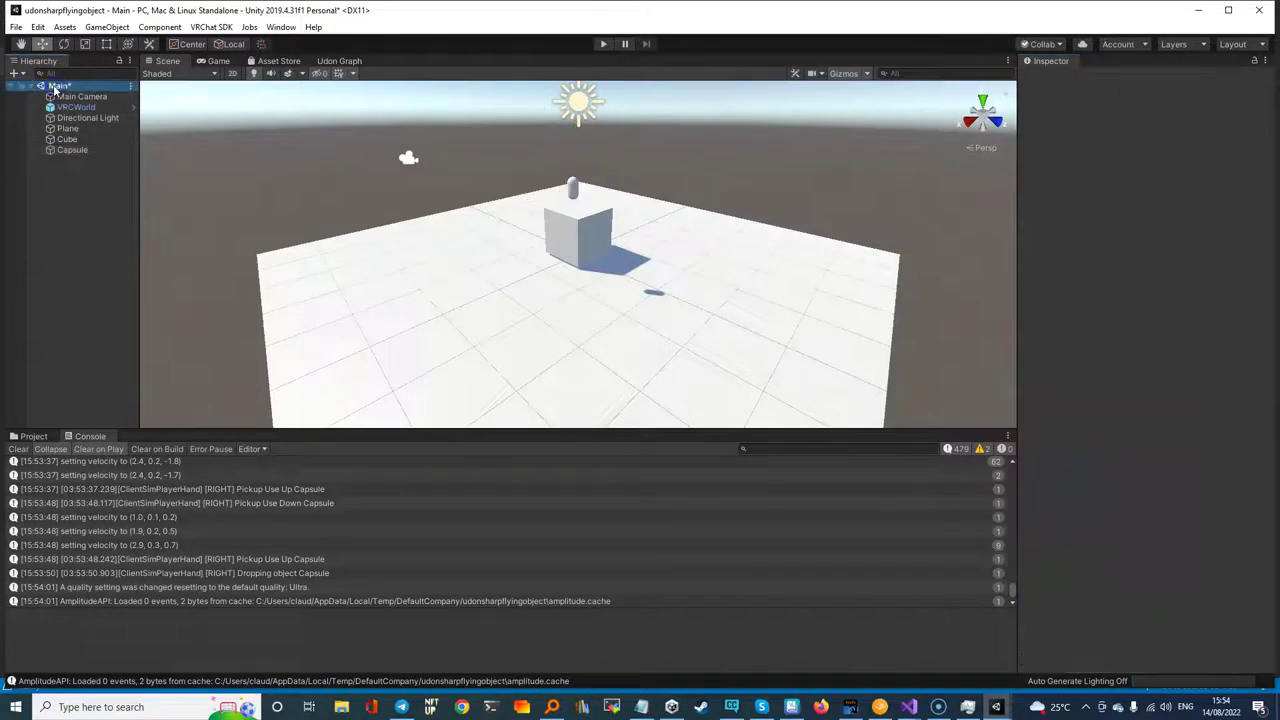
- Test the saved scene in play mode by walking up to the capsule and picking it up
left_click(603, 44)
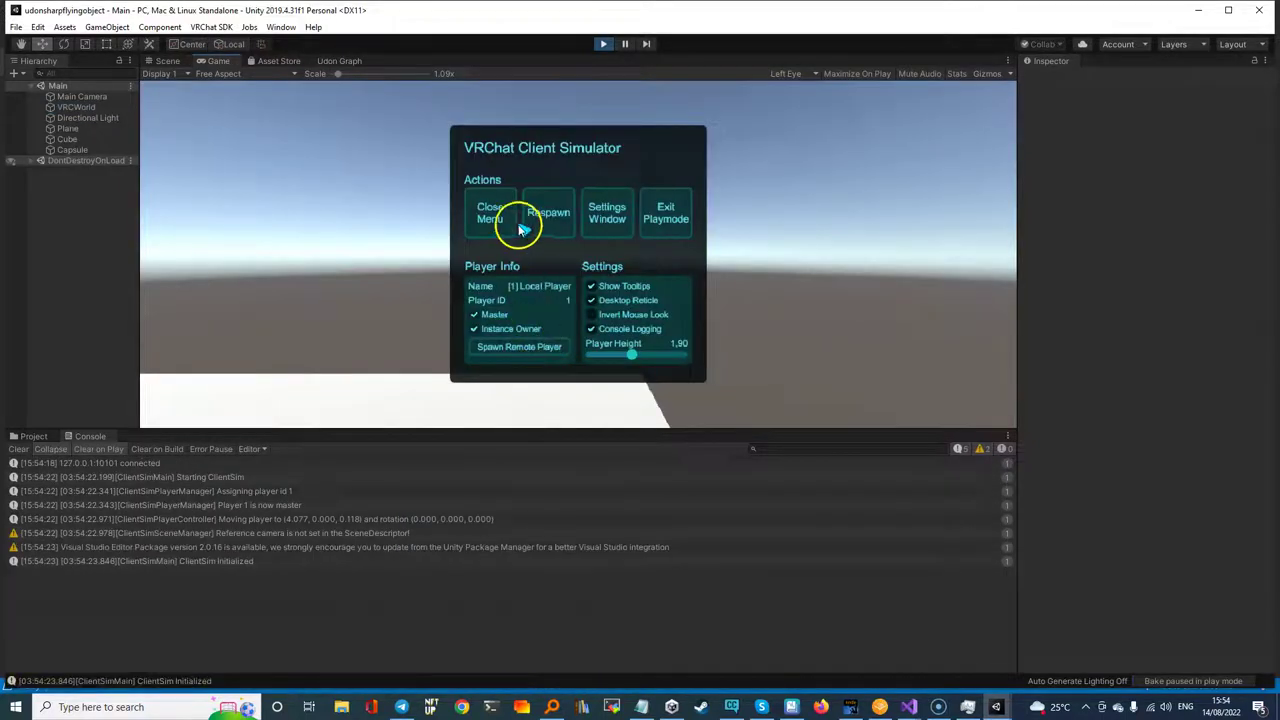
left_click(517, 226)
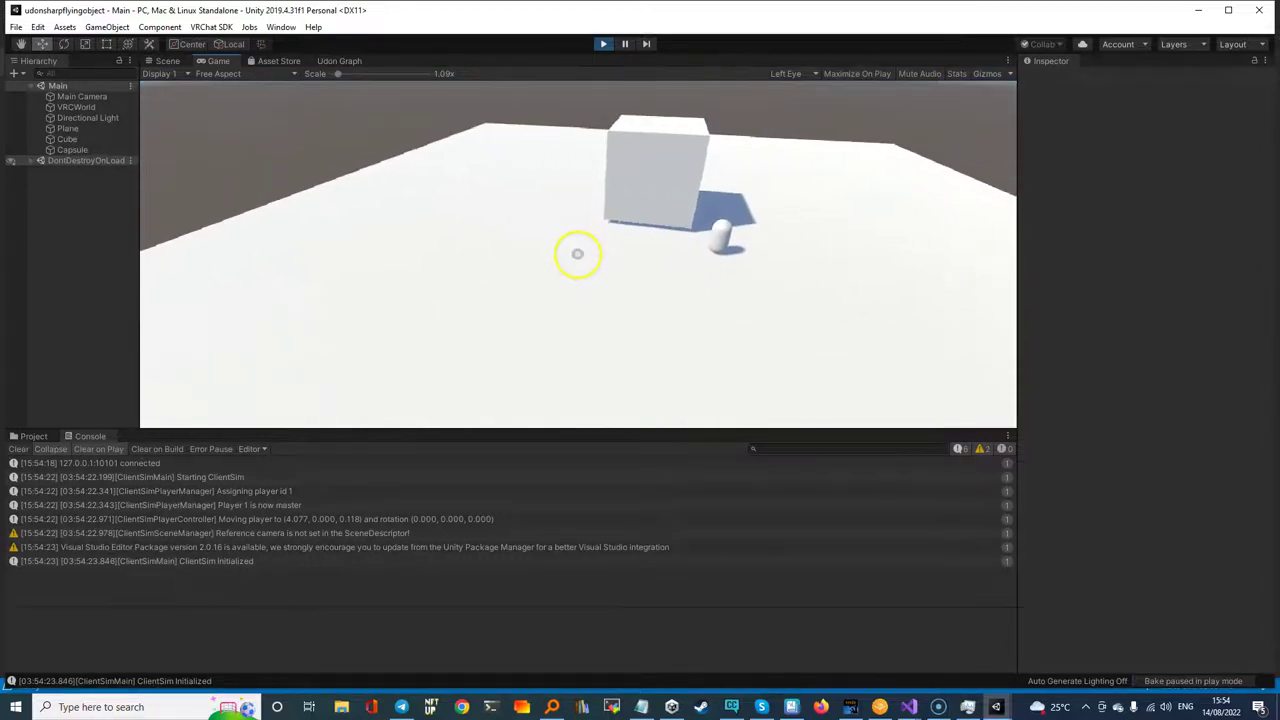
key("w")
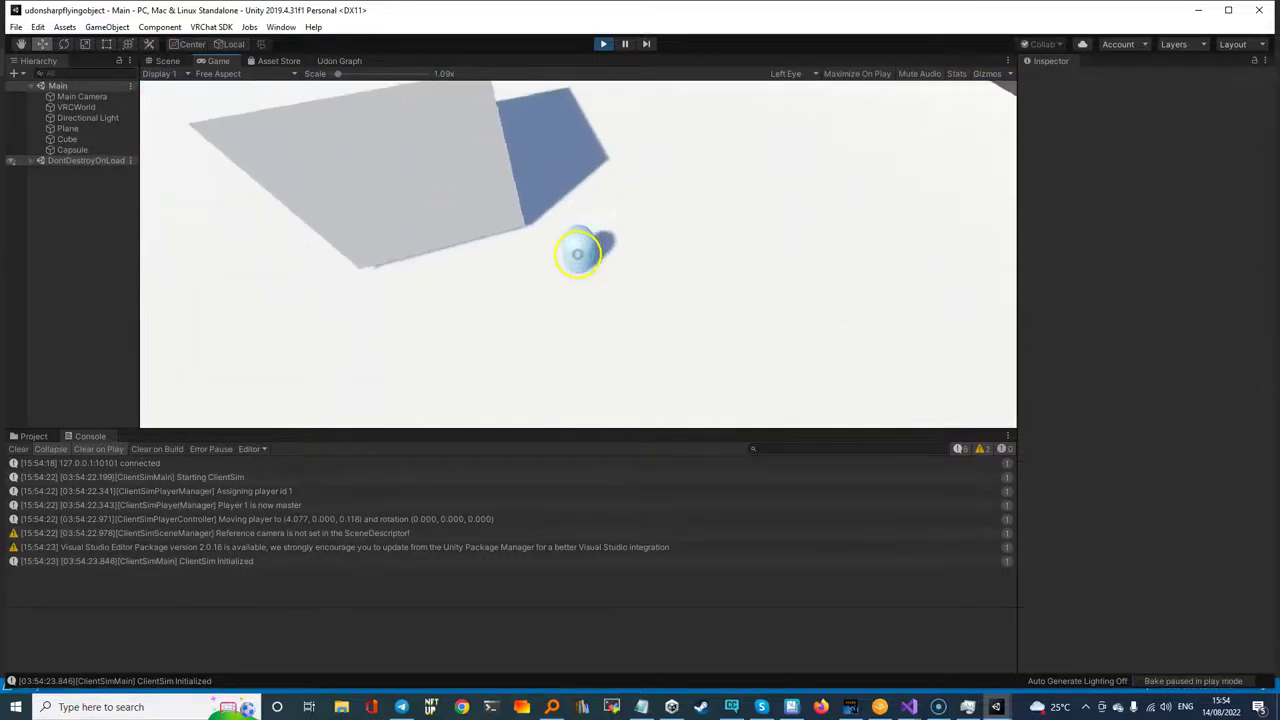
left_click(577, 254)
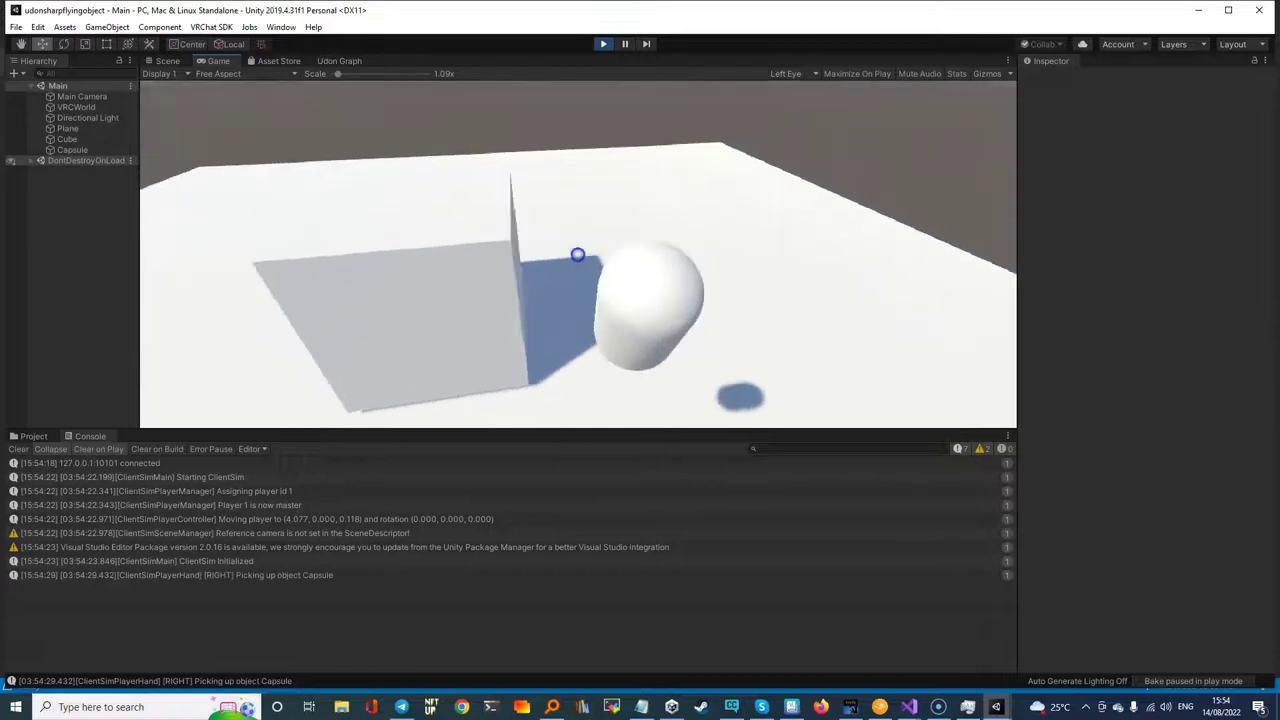
- Fly above the plane by using the held capsule, and exit play mode from the simulator menu
left_click(577, 254)
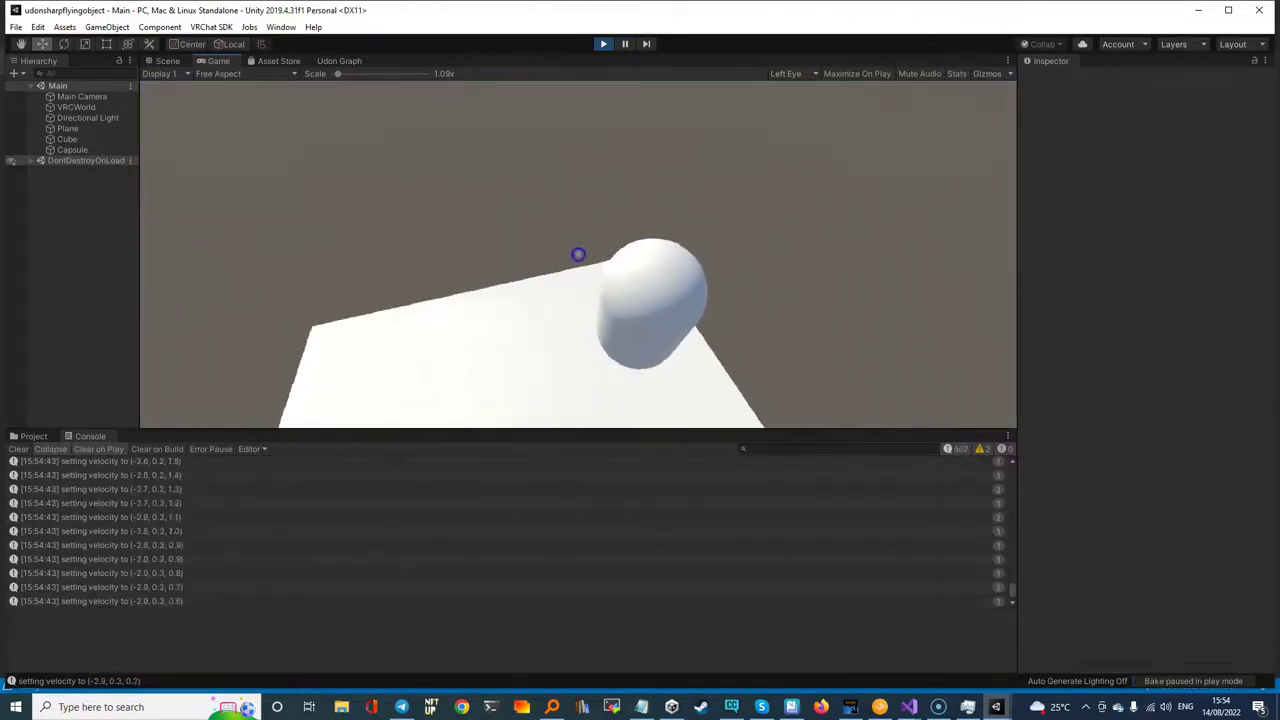
left_click(578, 254)
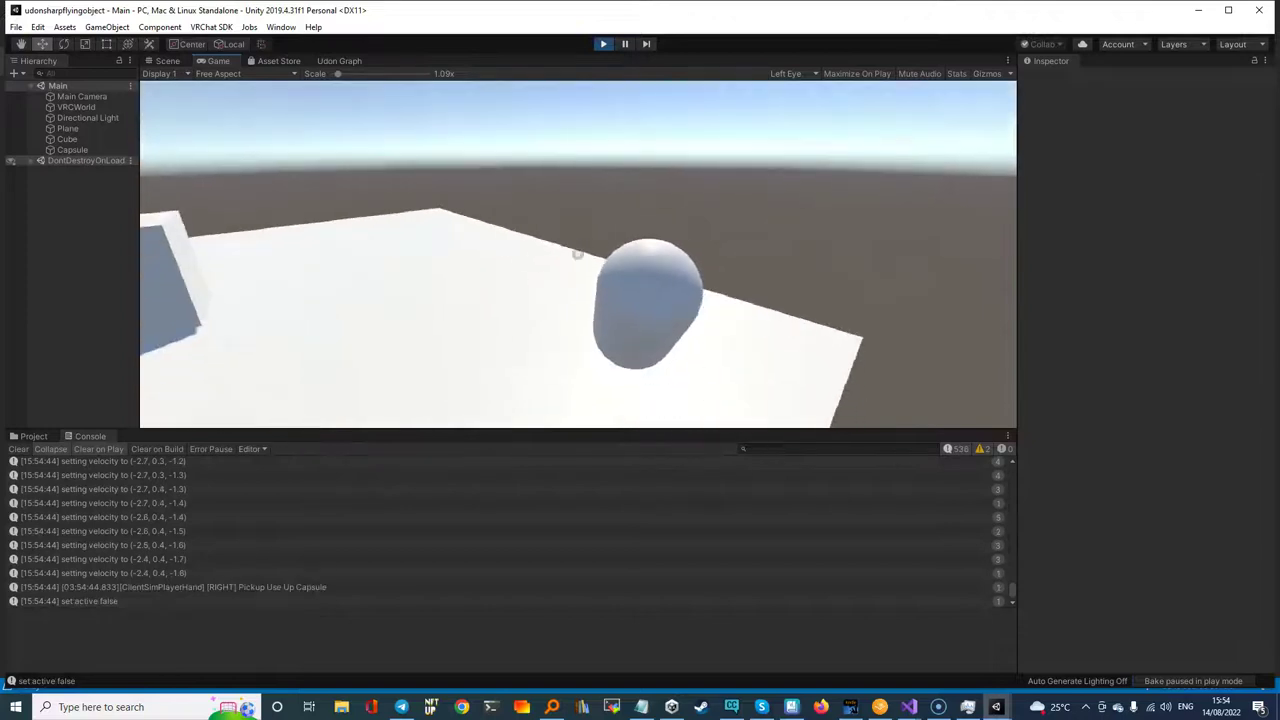
key("Escape")
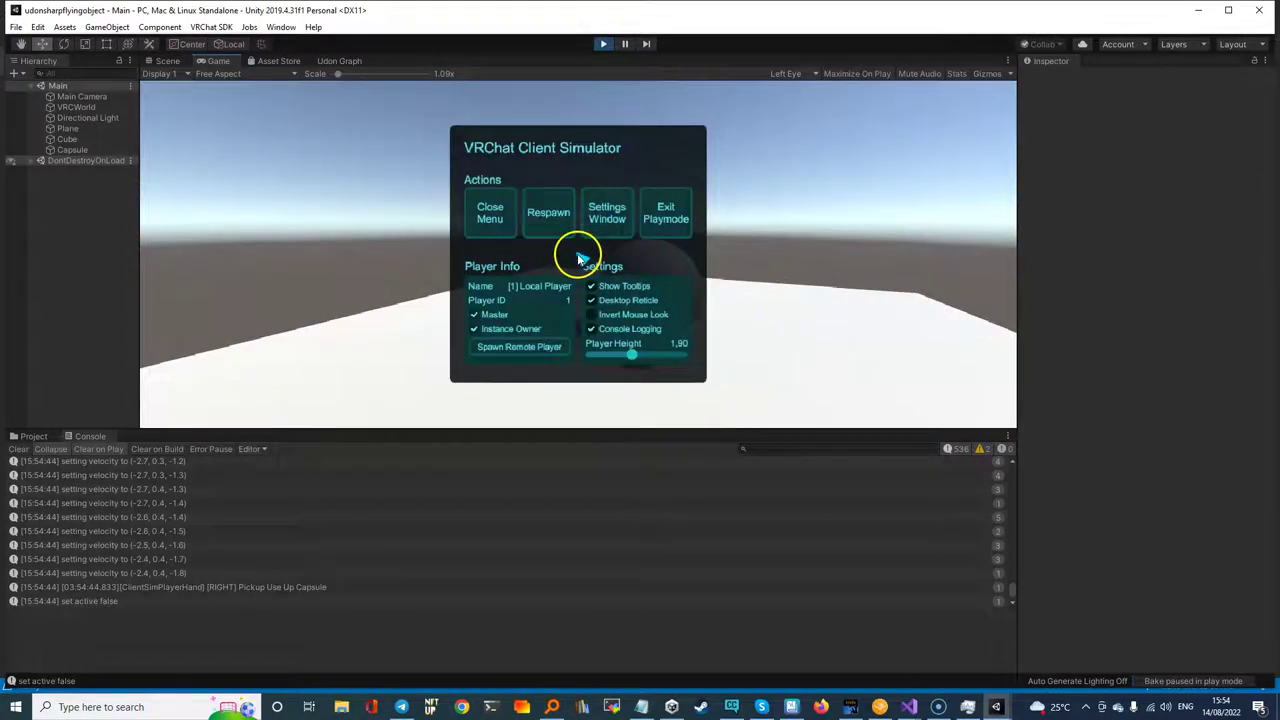
left_click(665, 210)
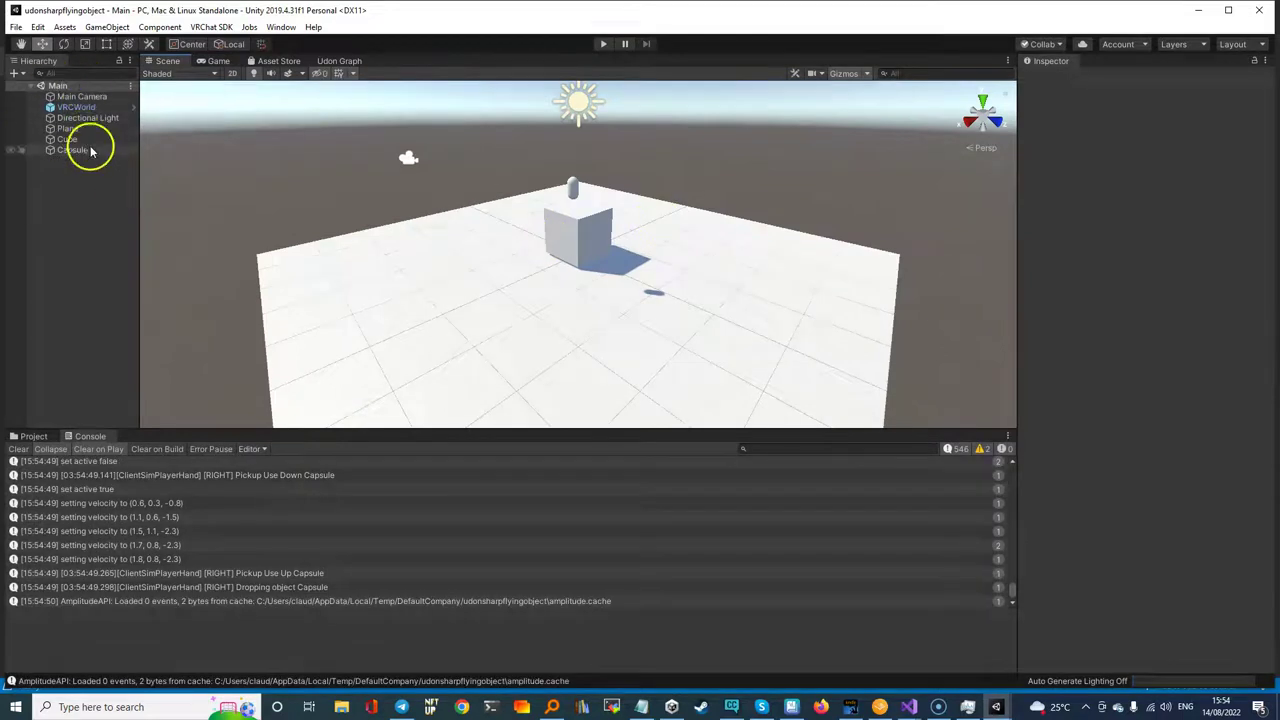
- Run a local Build & Test of the world from the VRChat SDK's Builder and enter it in the VRChat client
left_click(207, 27)
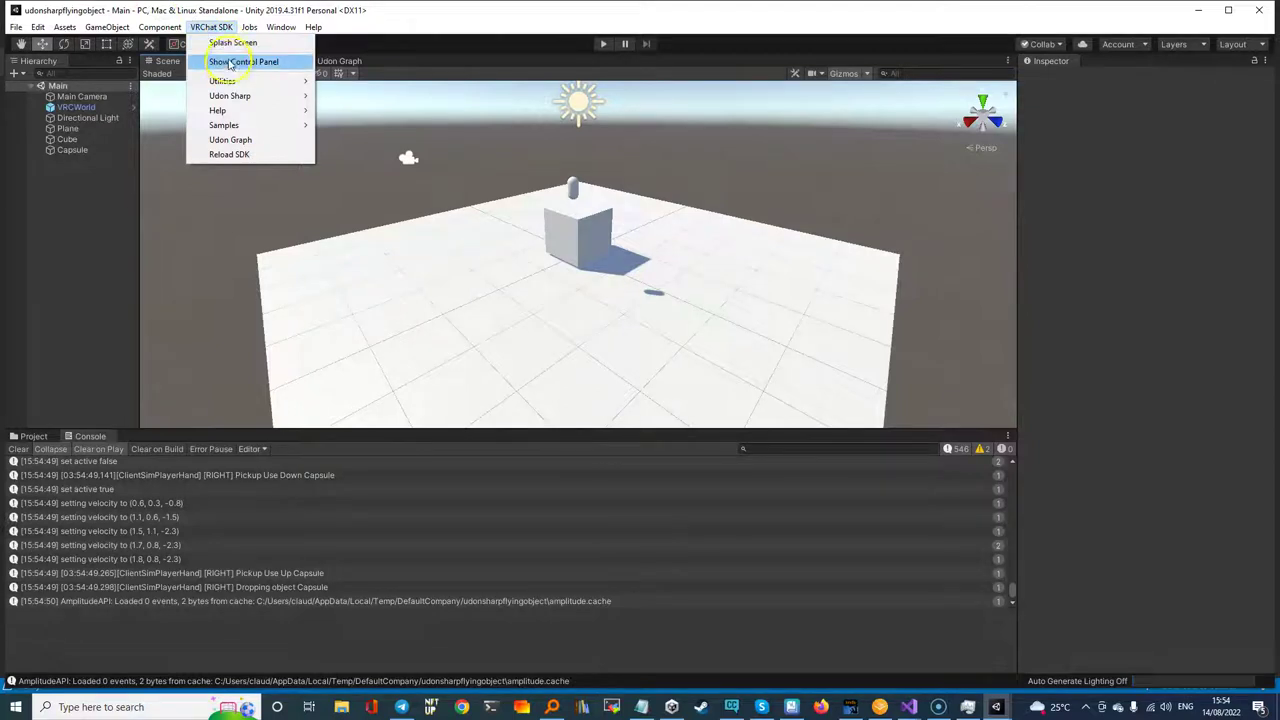
left_click(230, 66)
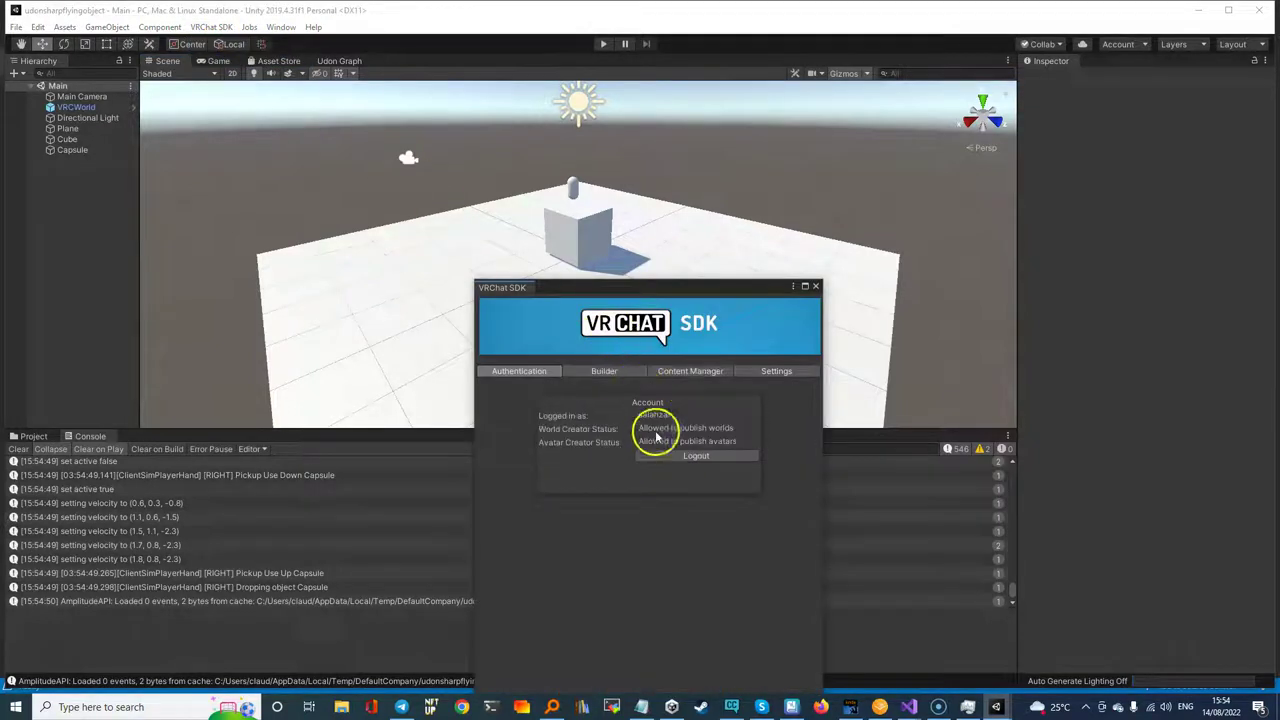
left_click(606, 372)
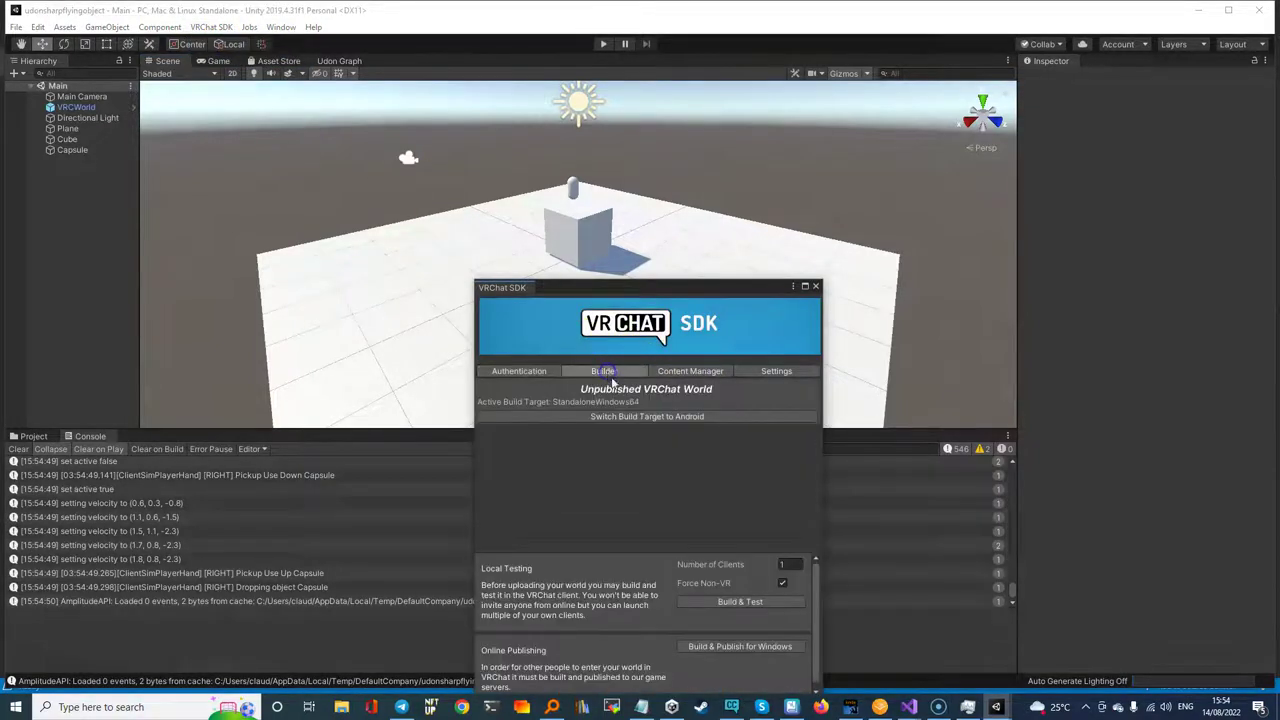
left_click(752, 604)
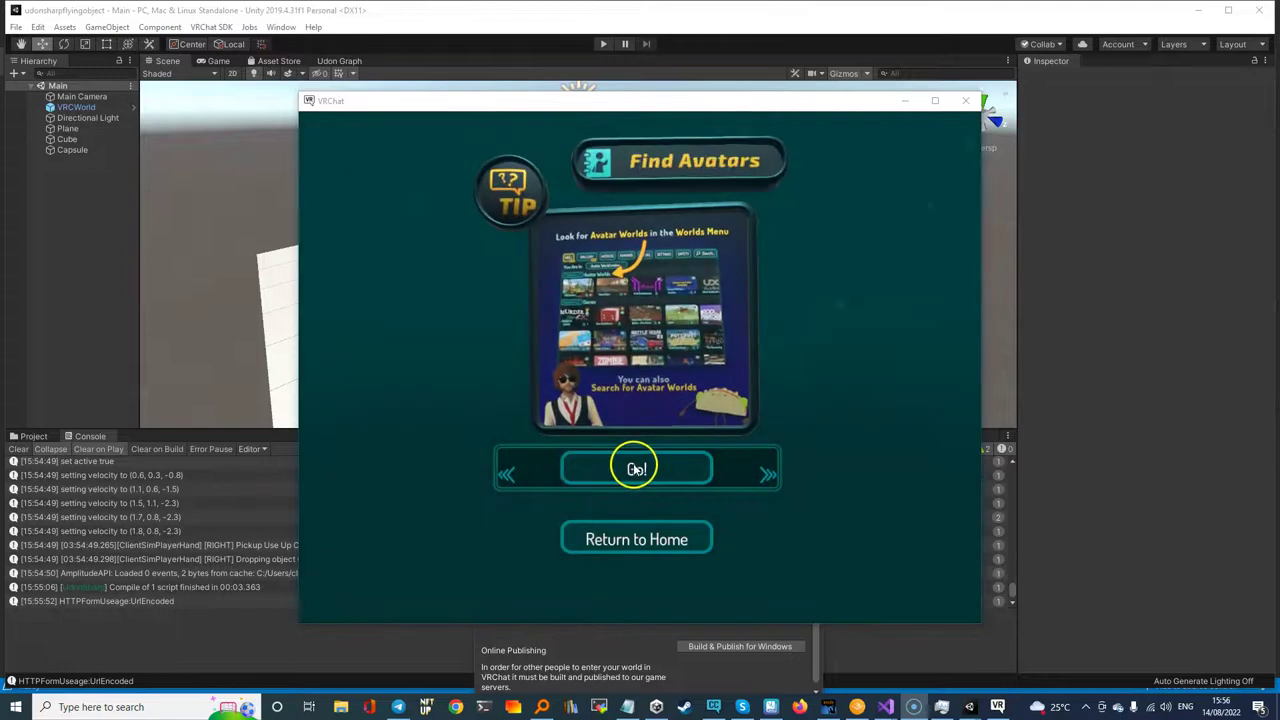
left_click(636, 469)
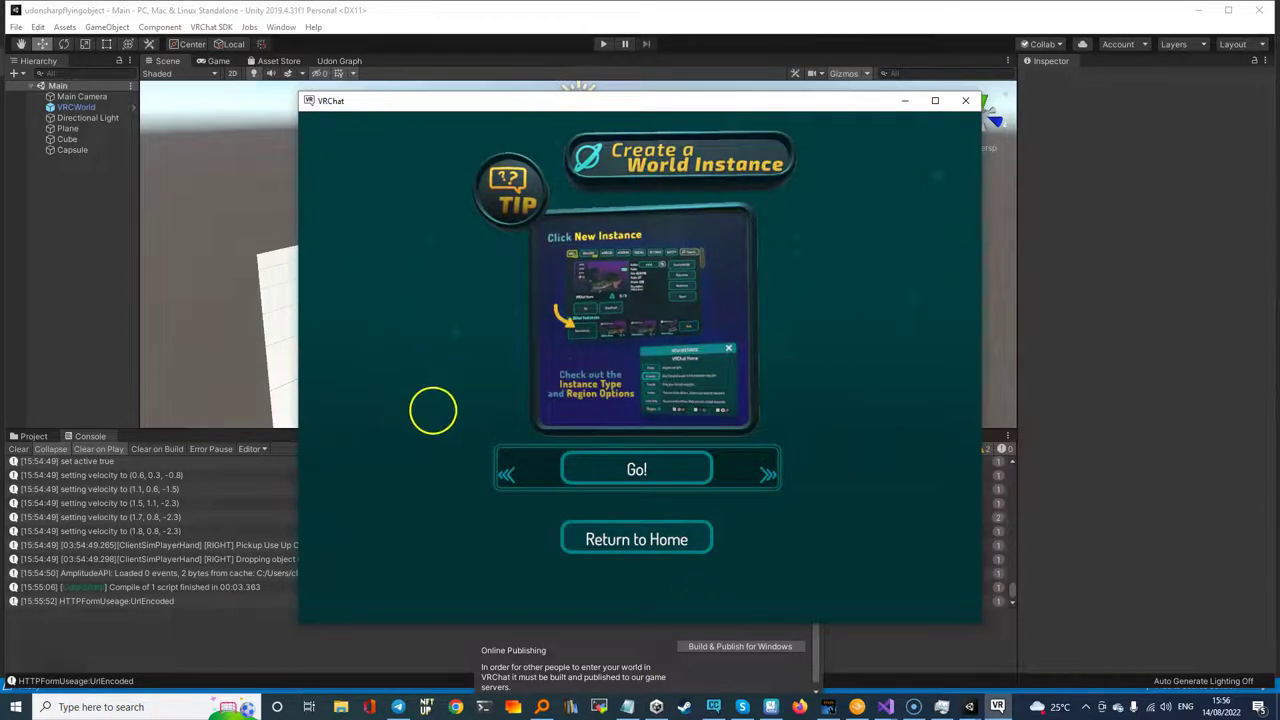
left_click(626, 471)
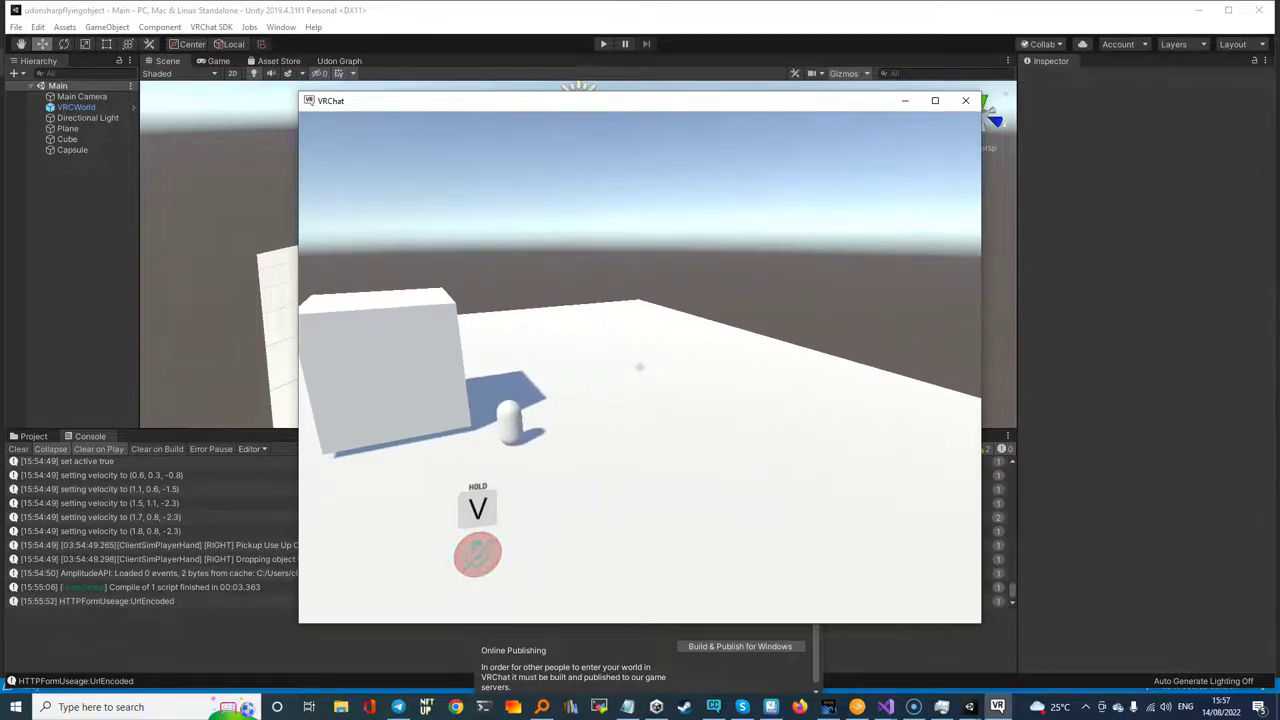
- Walk up to the capsule in the VRChat test world, pick it up and fly above the plane with it
key("w")
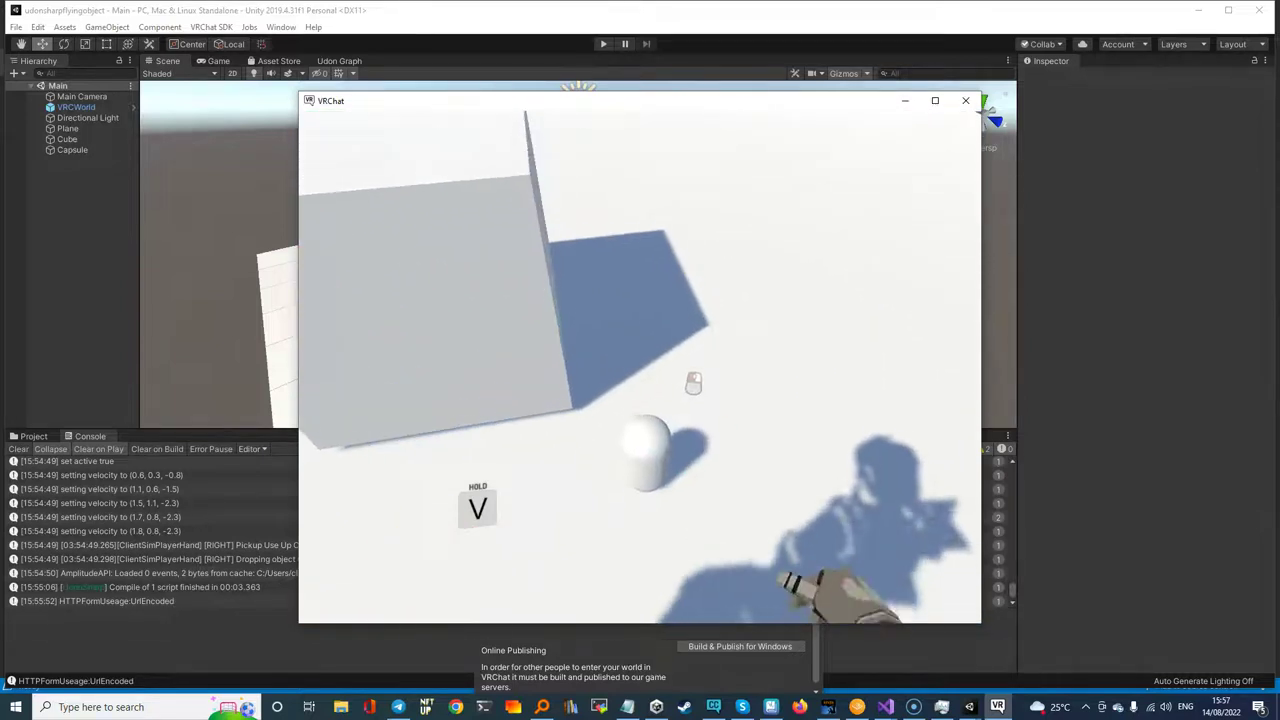
key("v")
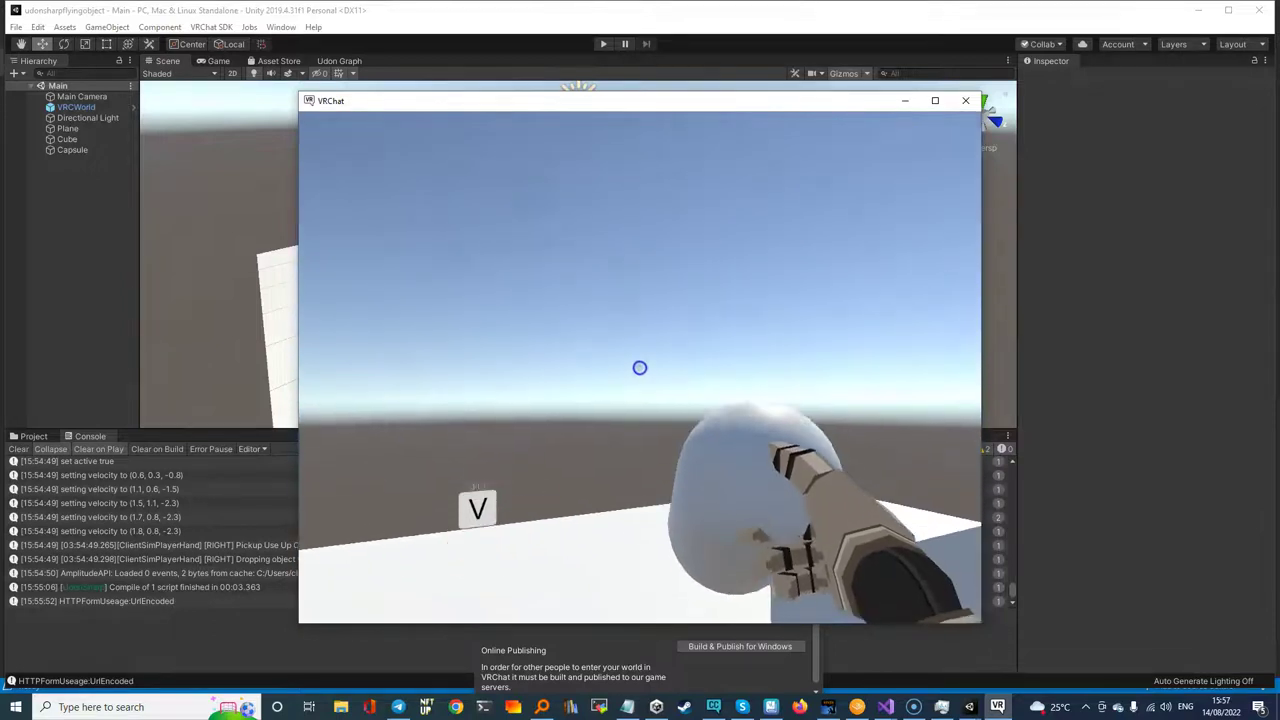
key("v")
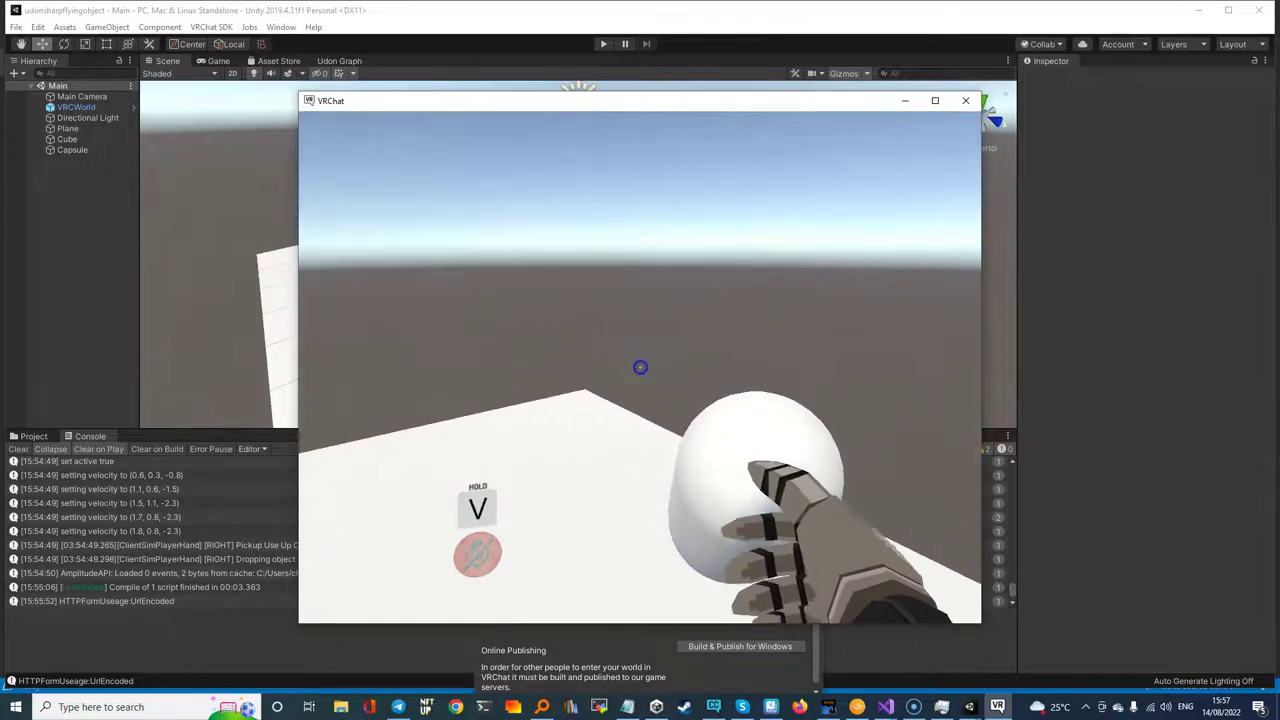
key("v")
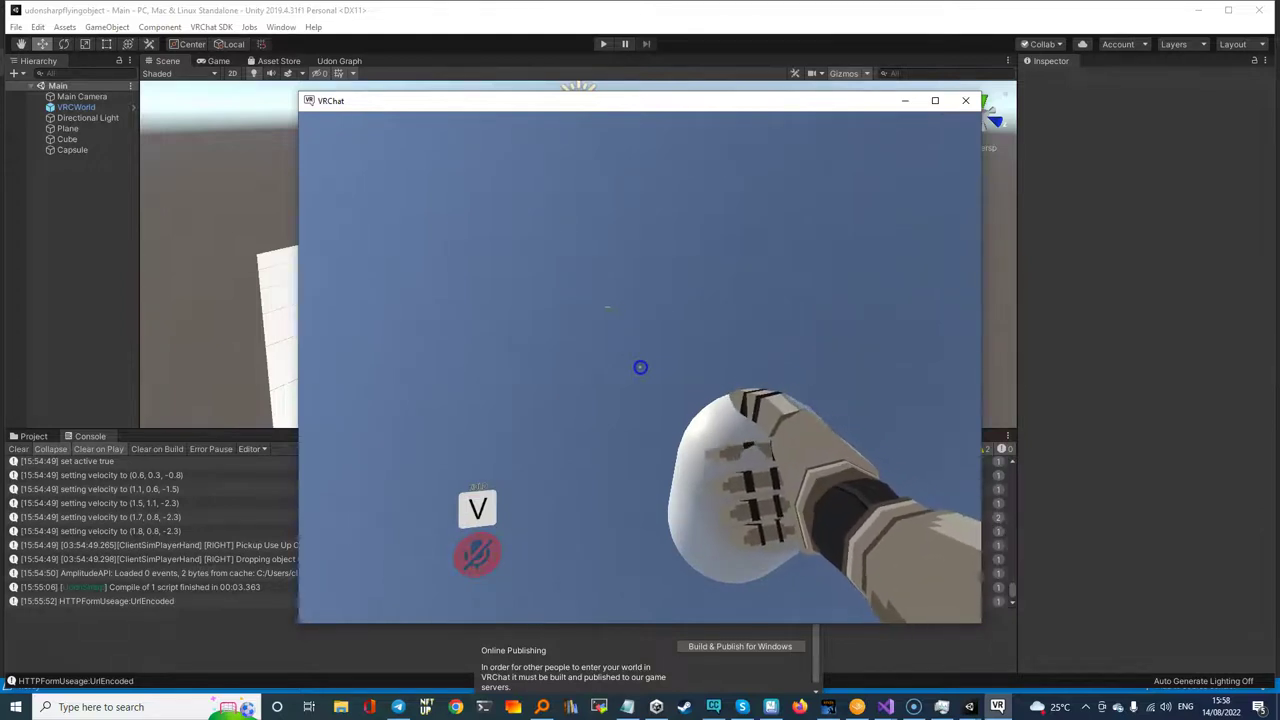
key("v")
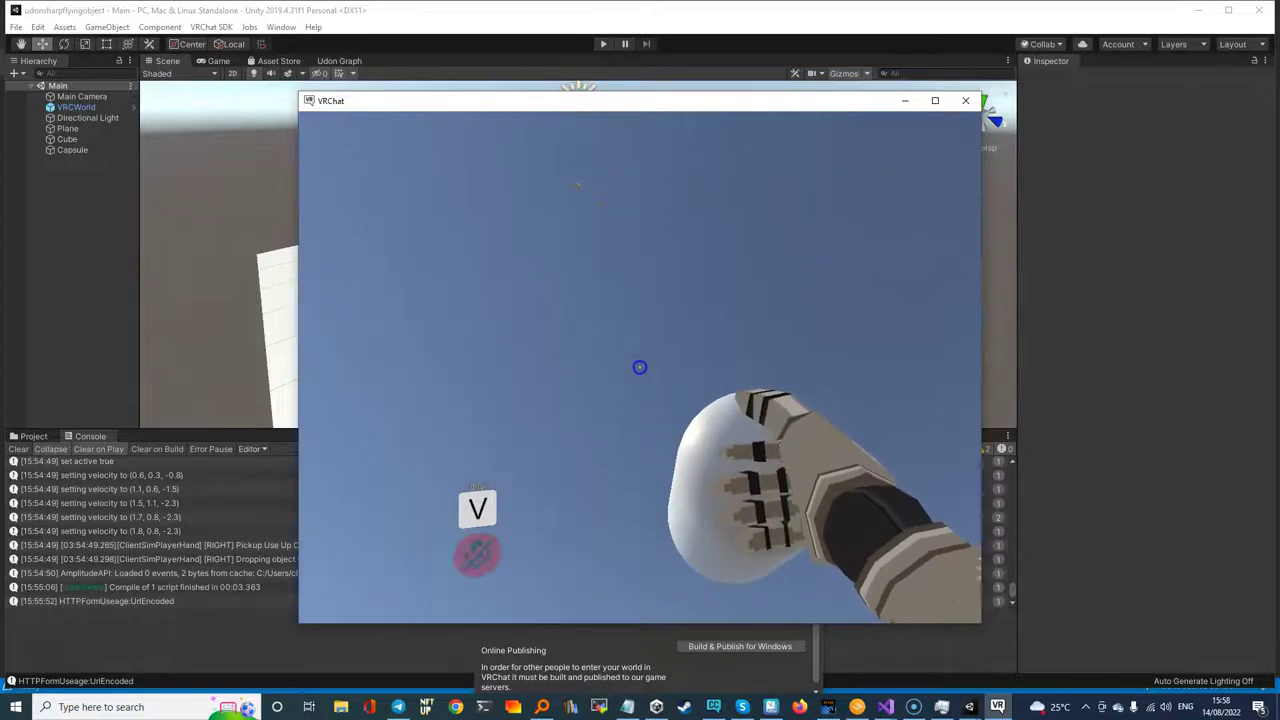
key("Escape")
key("Escape")
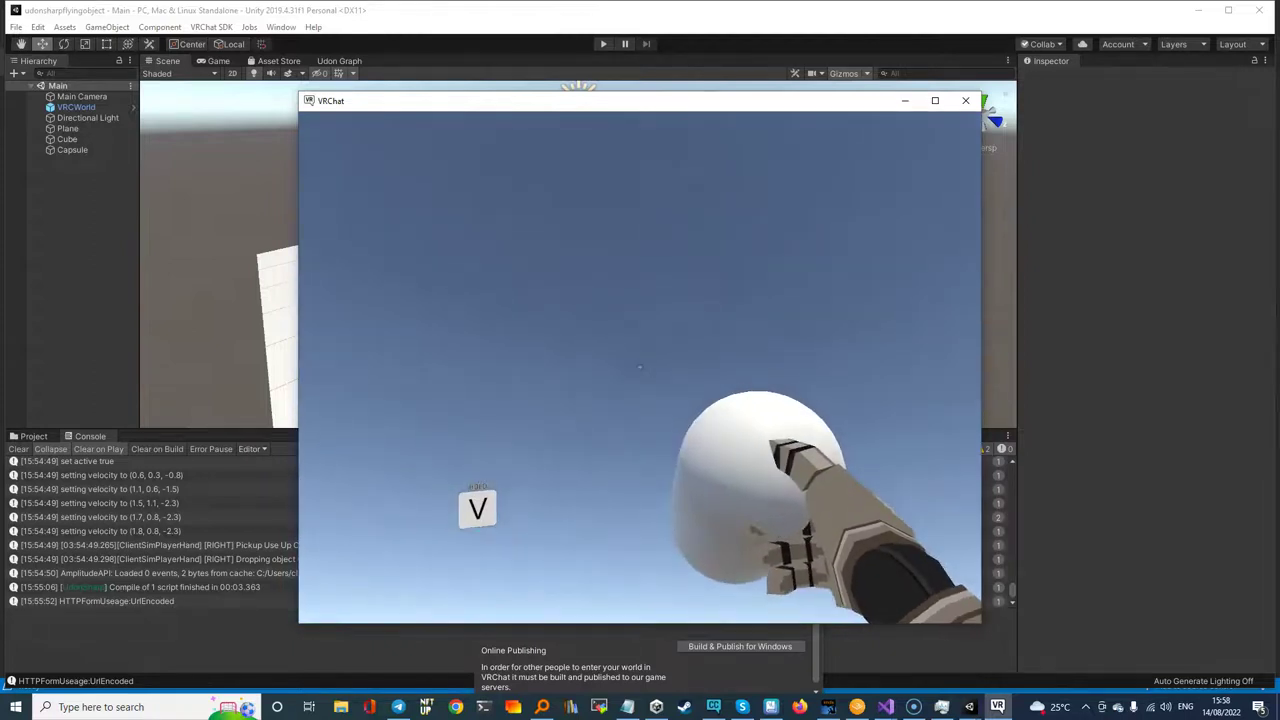
key("Escape")
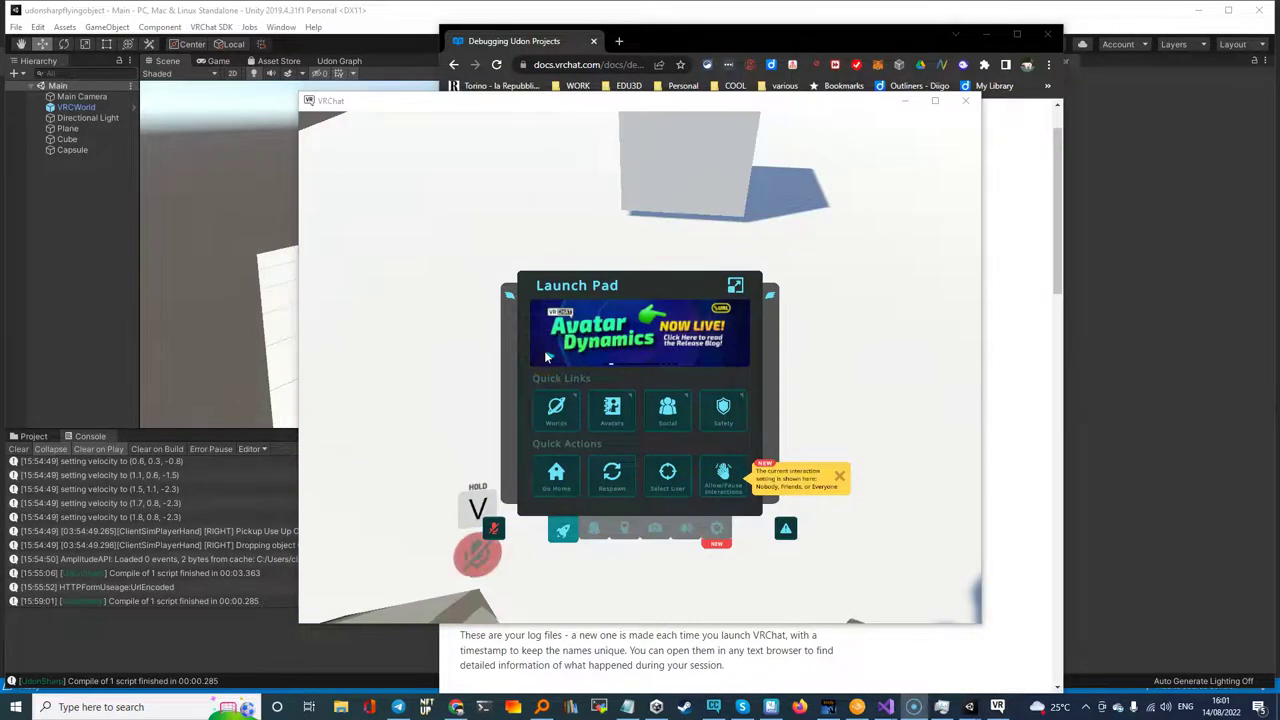
left_click(437, 396)
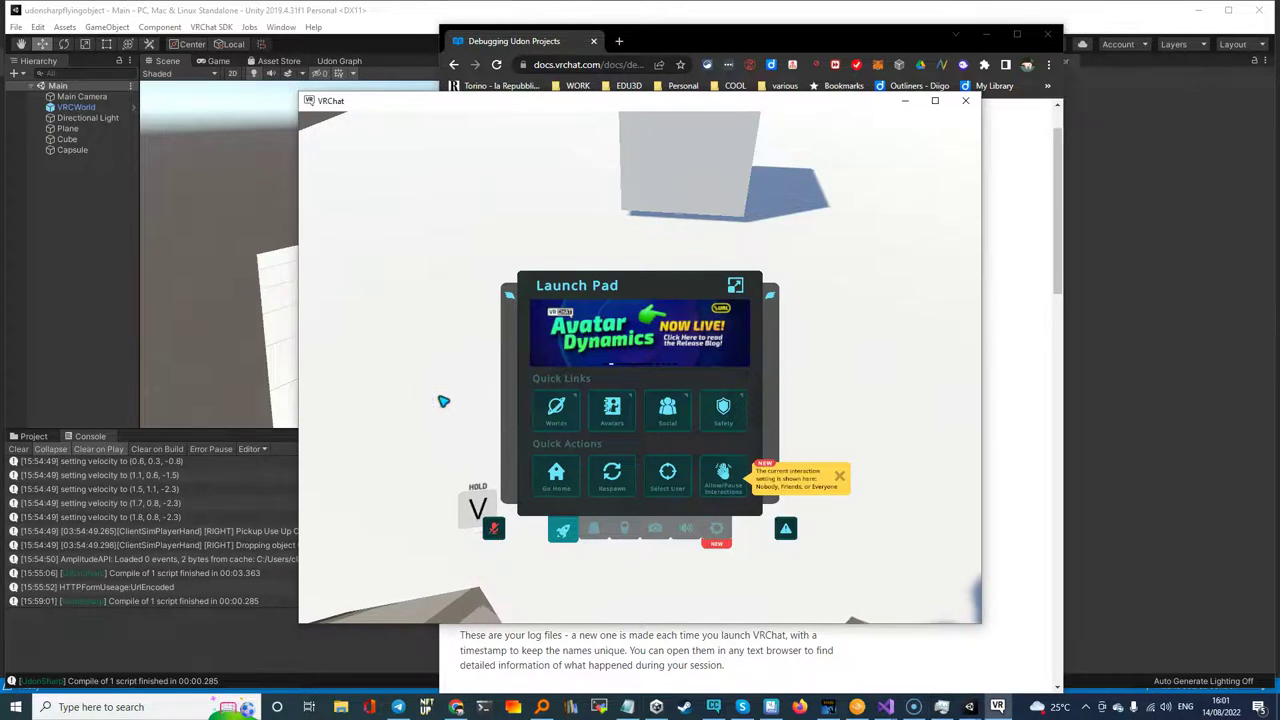
key("Escape")
left_click(640, 366)
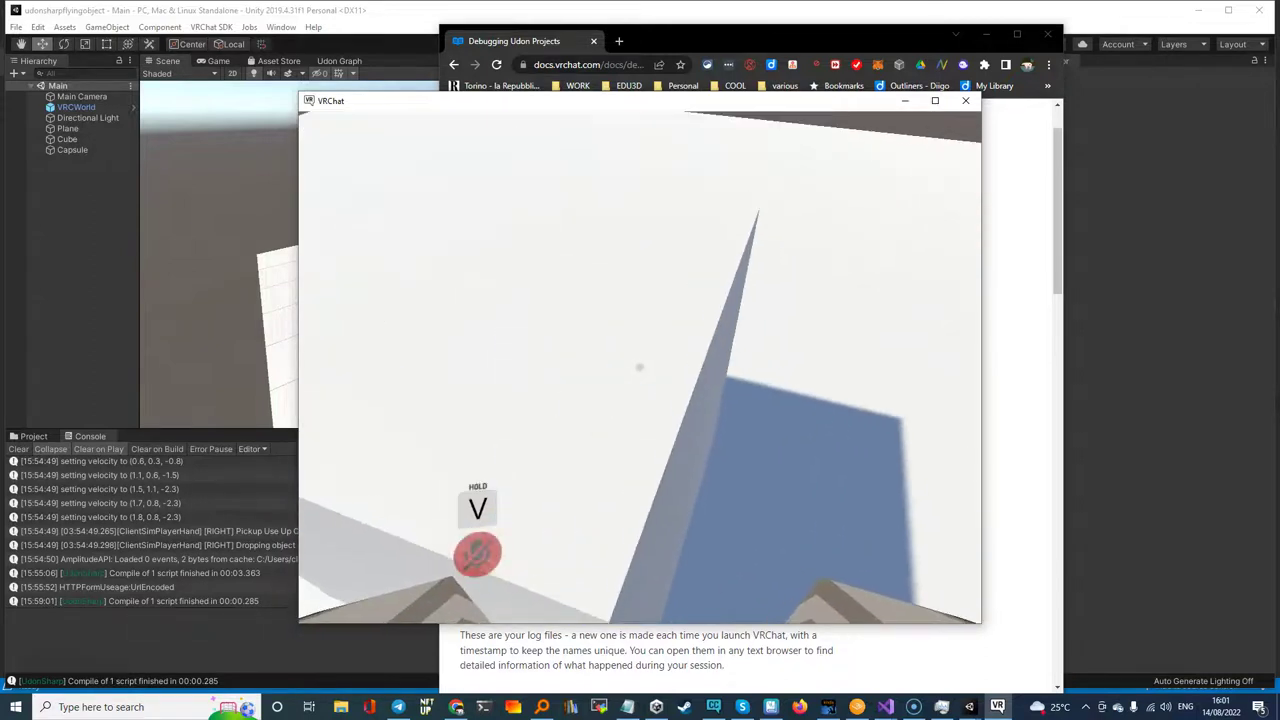
key("Escape")
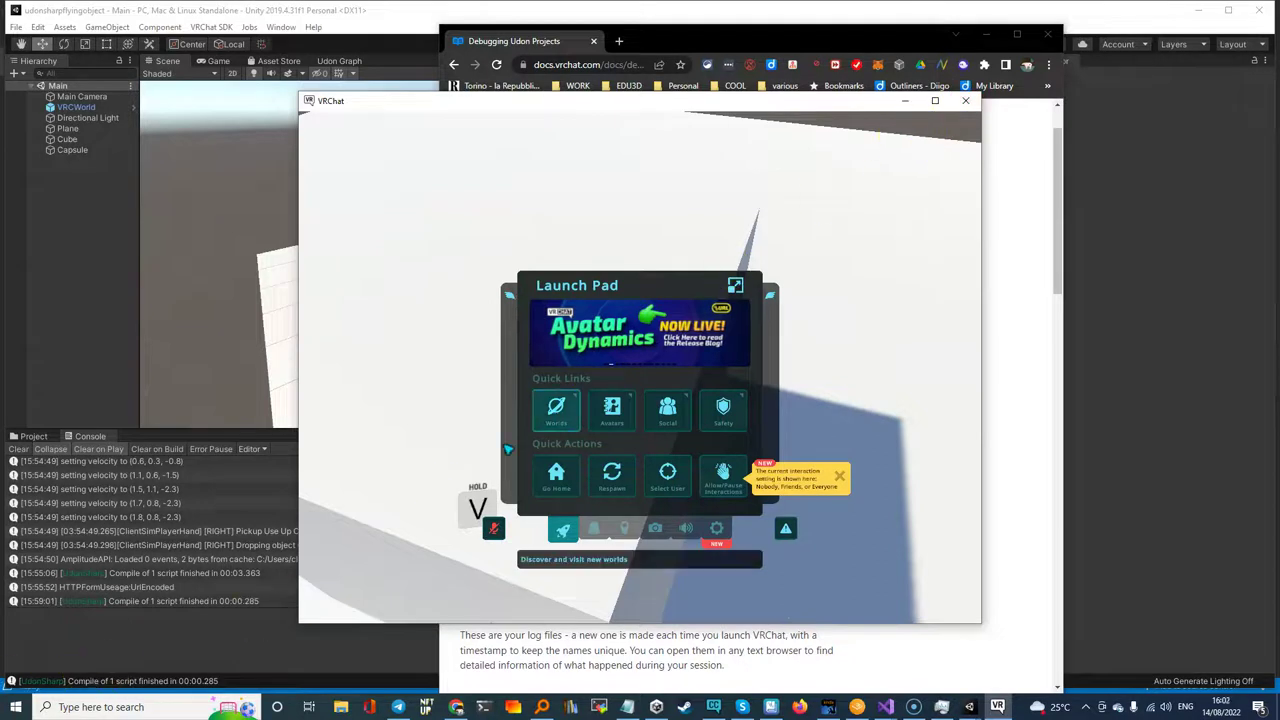
left_click(600, 407)
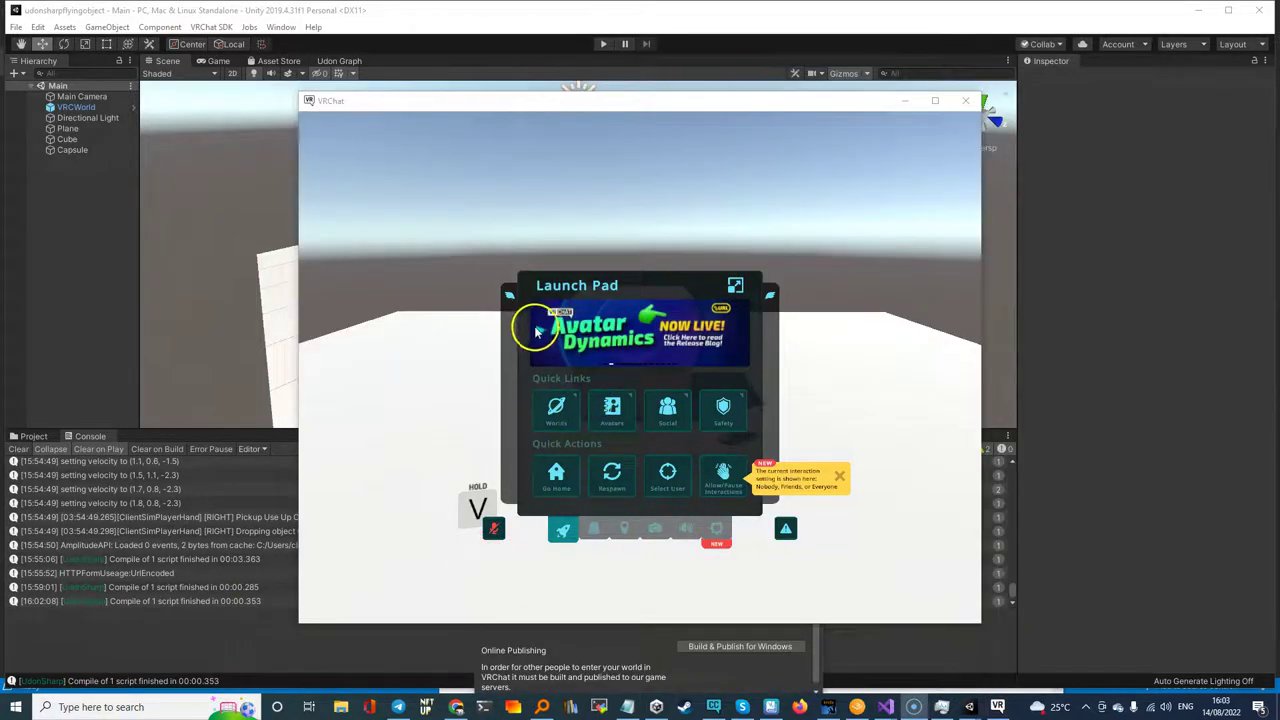
- Close the Launch Pad, approach the capsule beside the cube and display the VRChat client's debug log overlay
key("Escape")
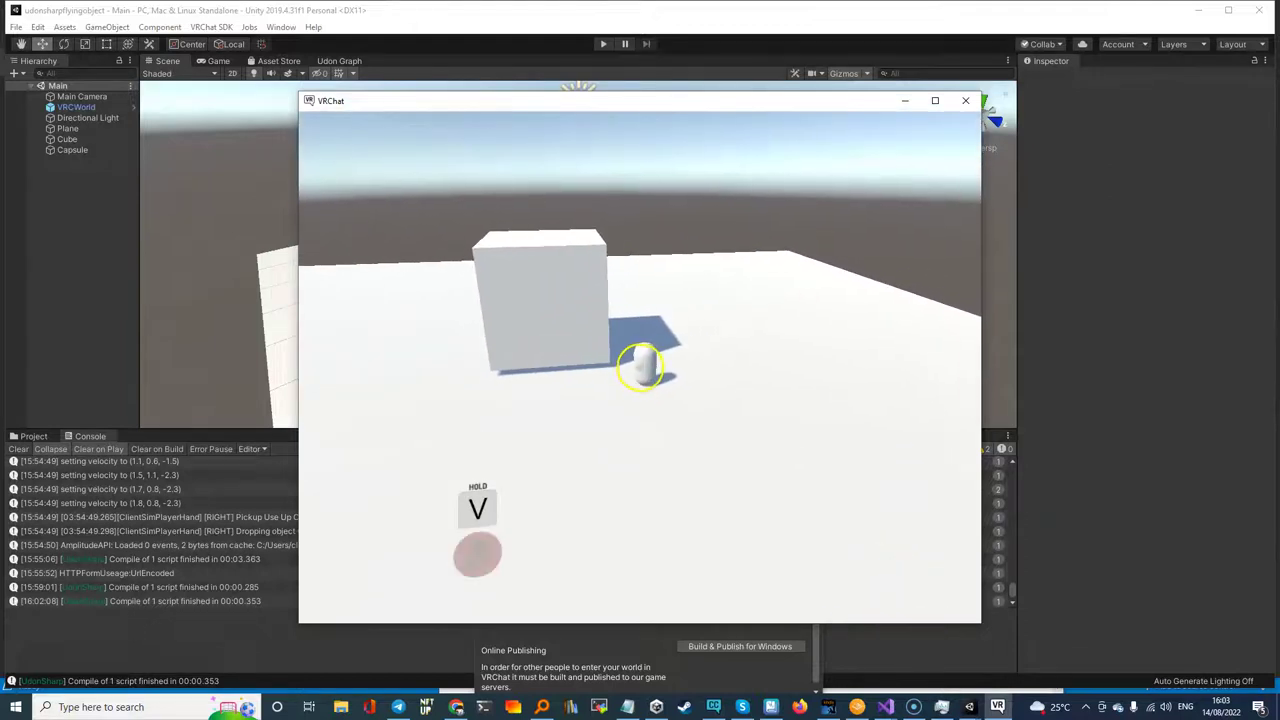
left_click(640, 366)
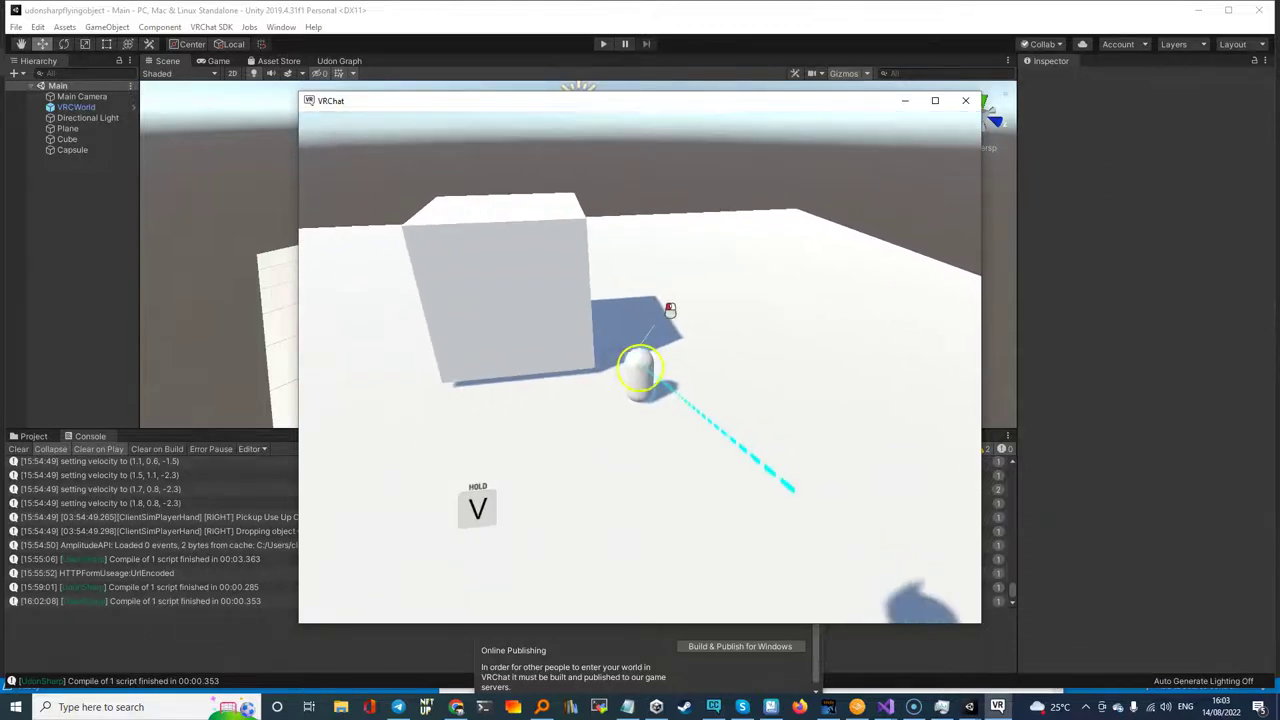
key("w")
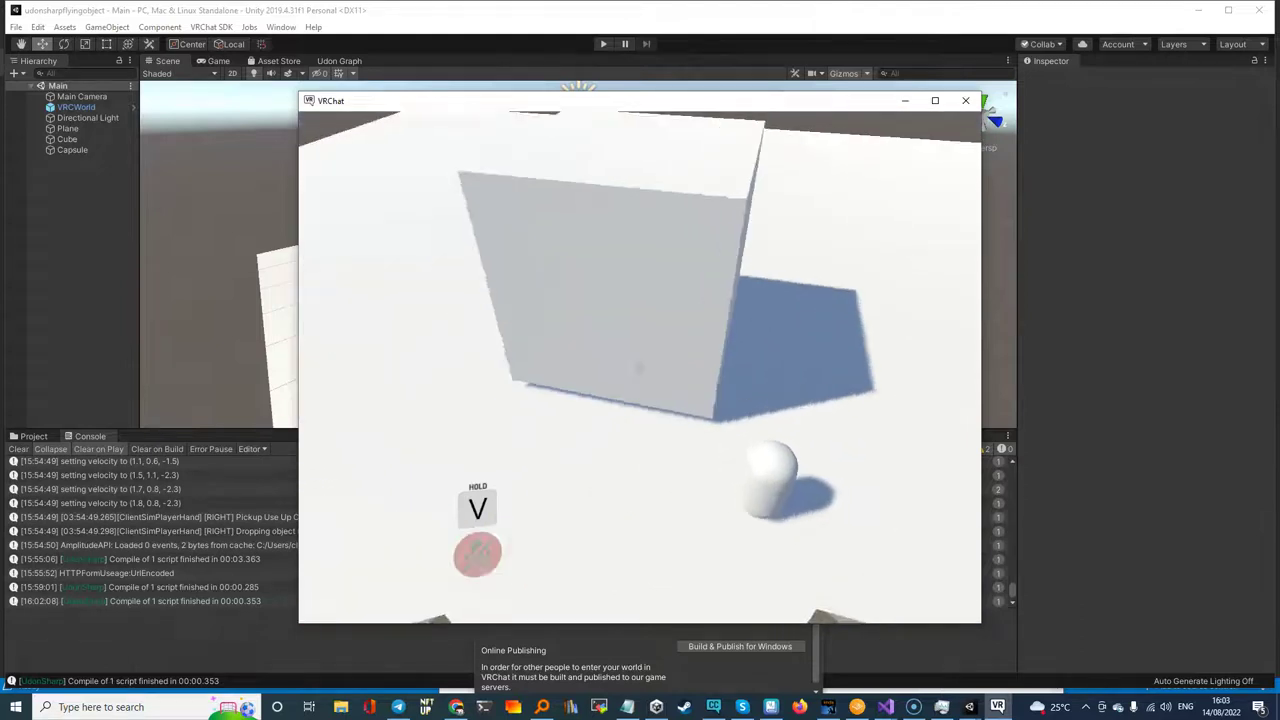
left_click_drag(699, 289, 684, 291)
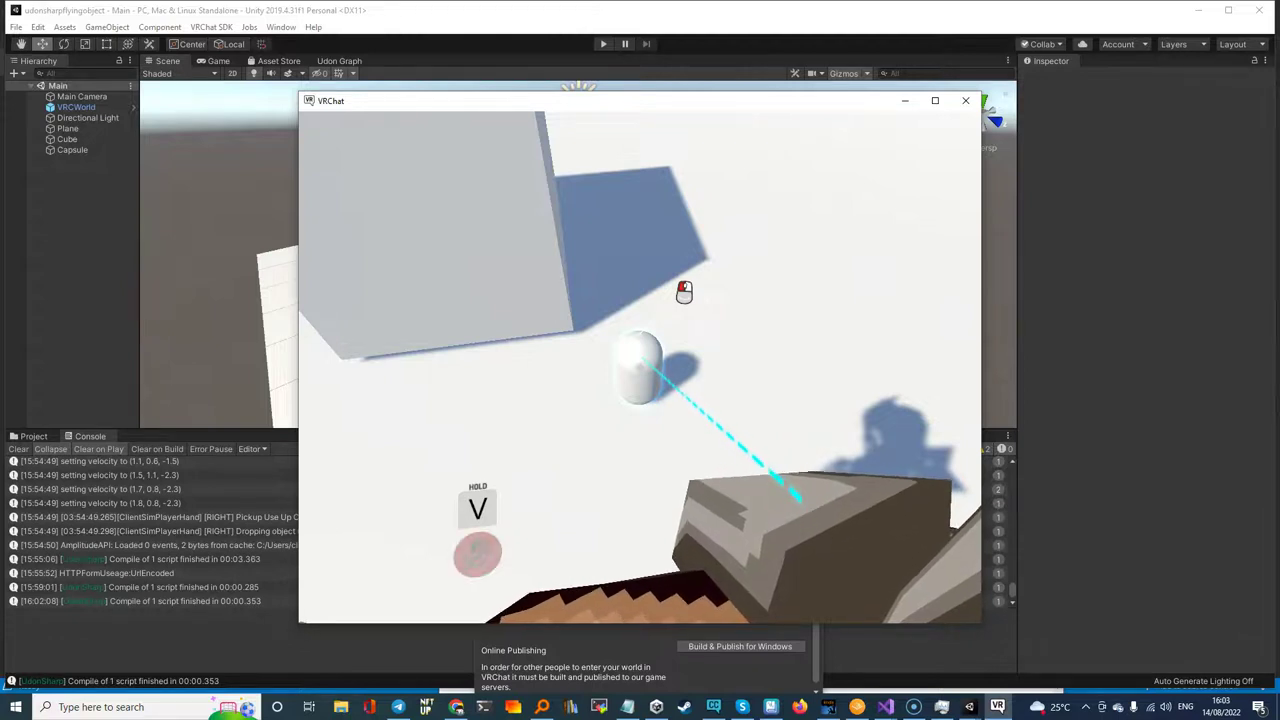
key("shift+grave+3")
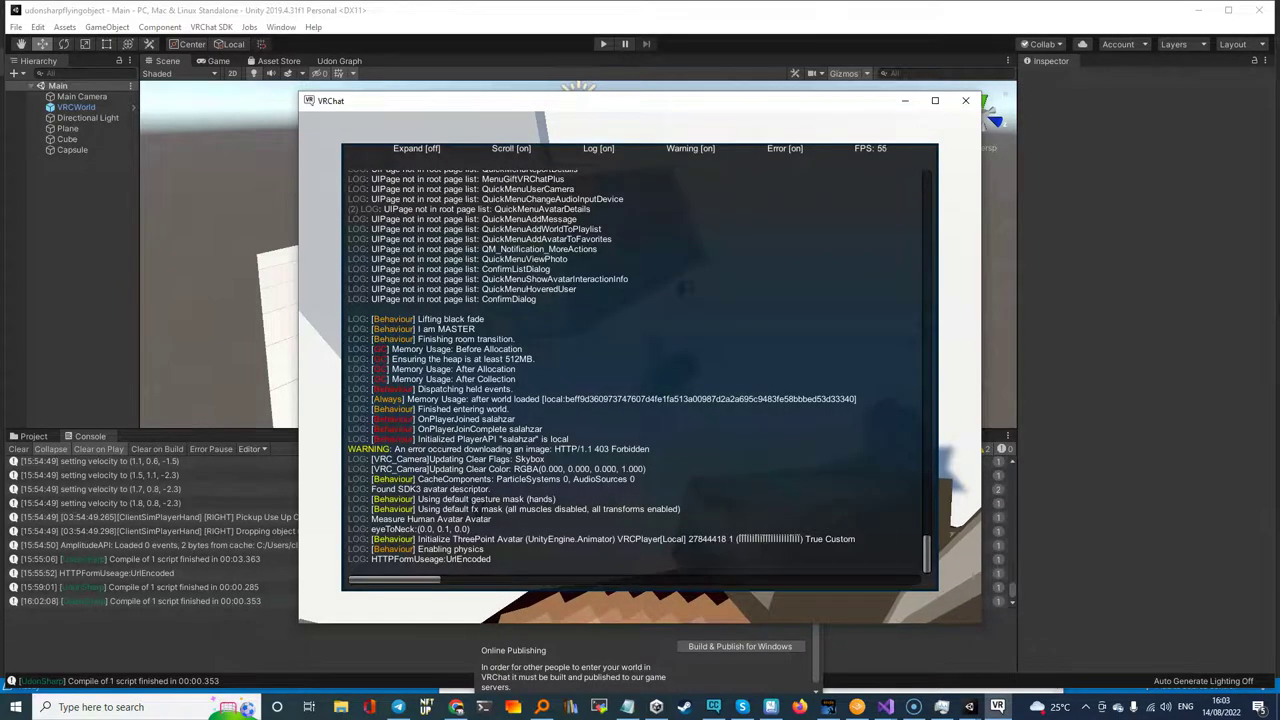